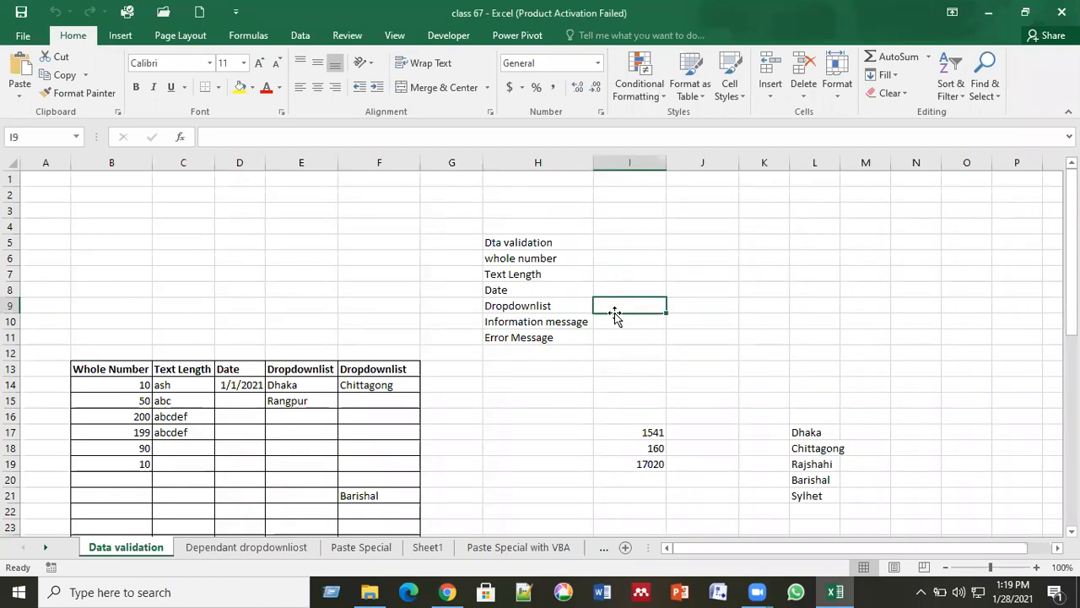
Type a test entry into L7, then delete the resulting #NAME? error so L7 is empty.
click(803, 276)
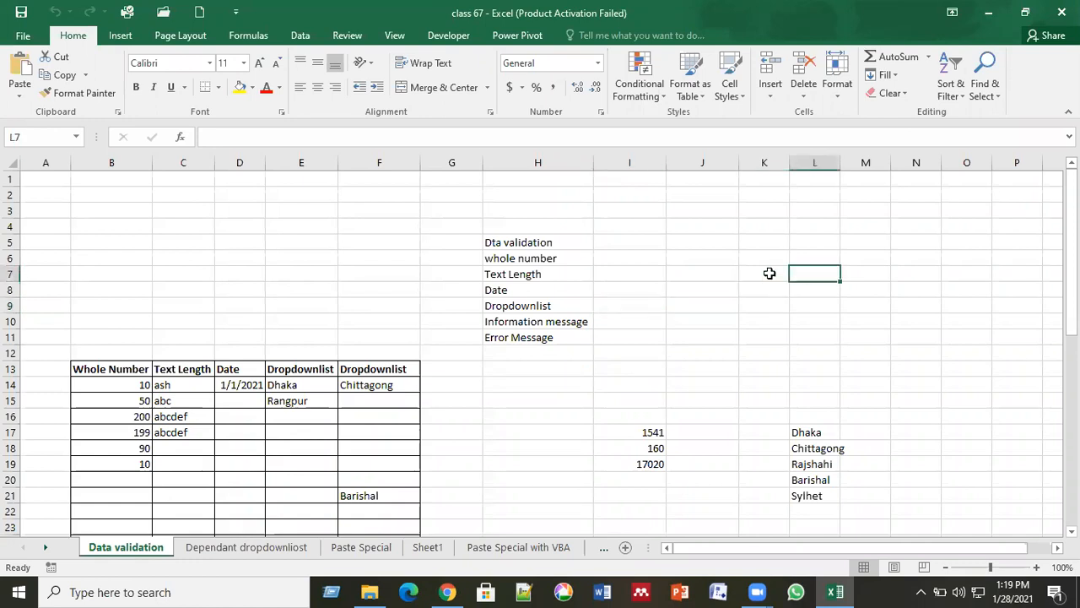
text(""***)
key(BackSpace)
key(BackSpace)
key(BackSpace)
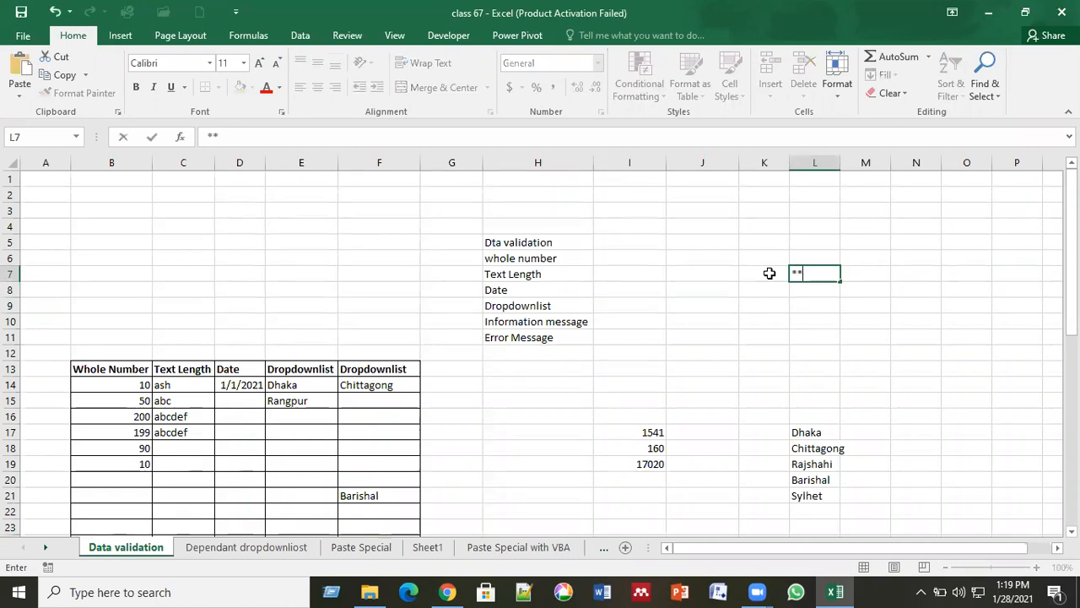
key(BackSpace)
key(BackSpace)
text(--skddkfsdo)
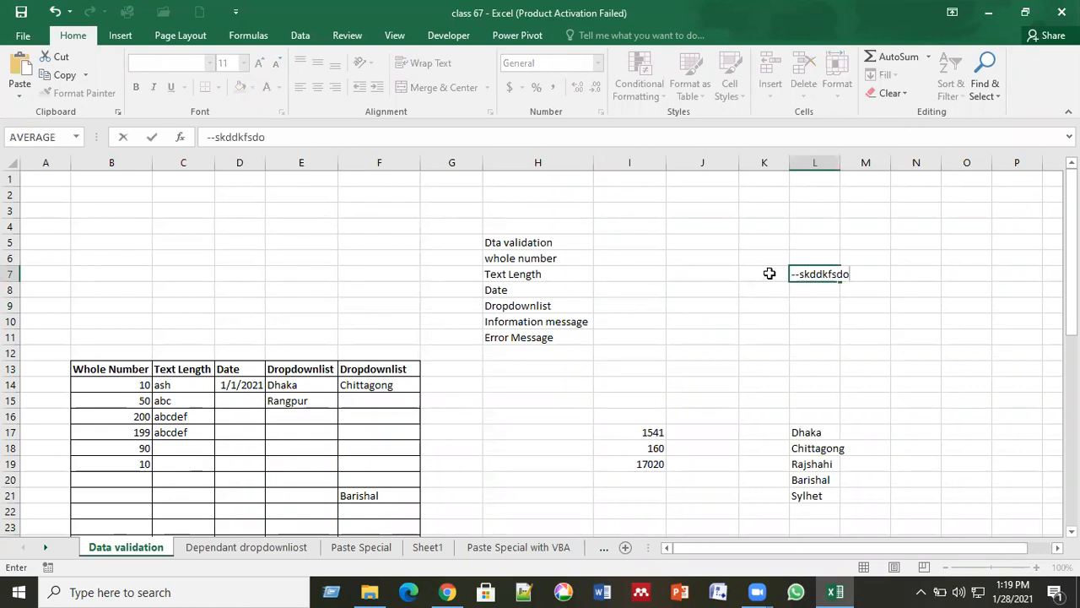
text(31231)
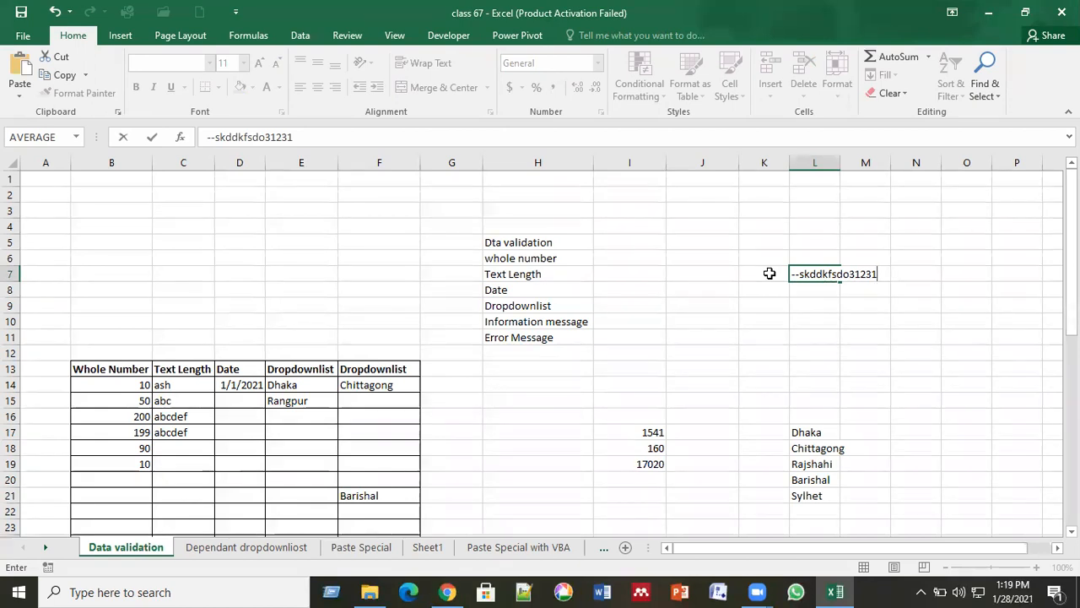
click(855, 337)
click(823, 274)
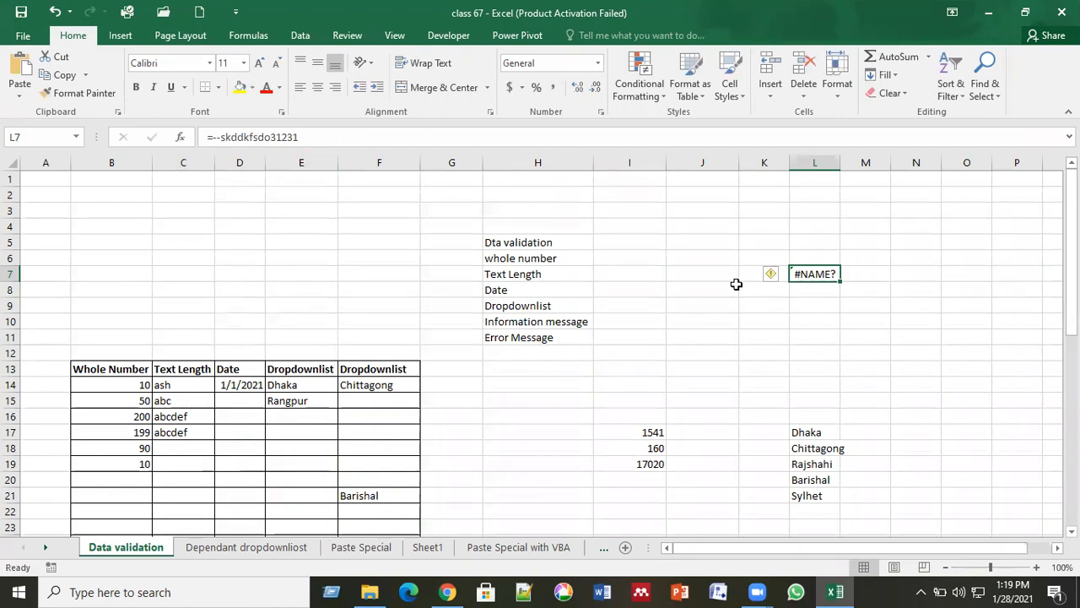
key(Delete)
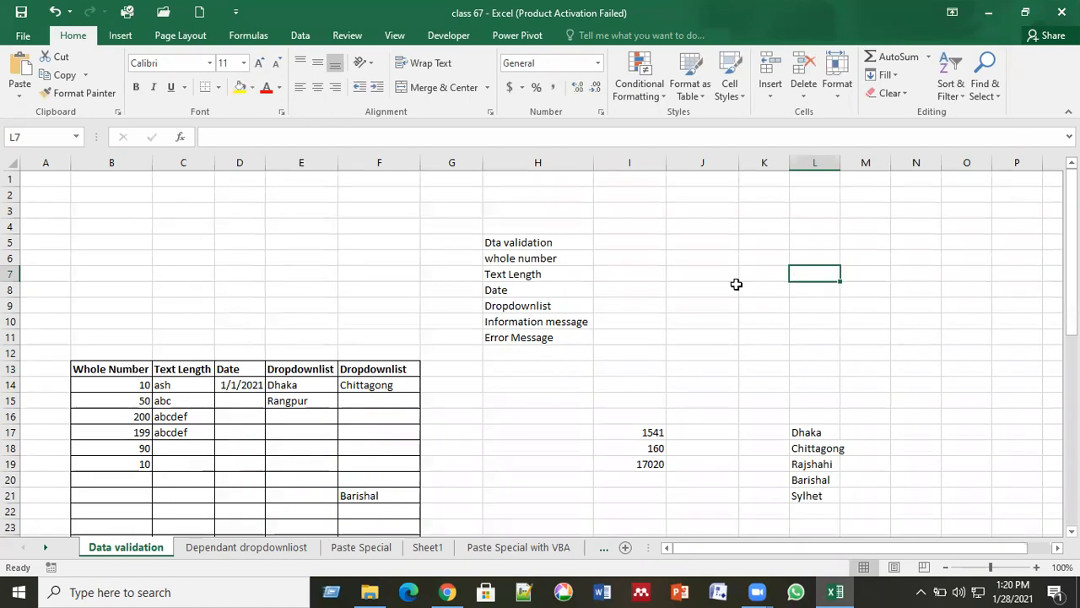
Correct the H5 heading from 'Dta validation' to 'Data validation'.
click(488, 242)
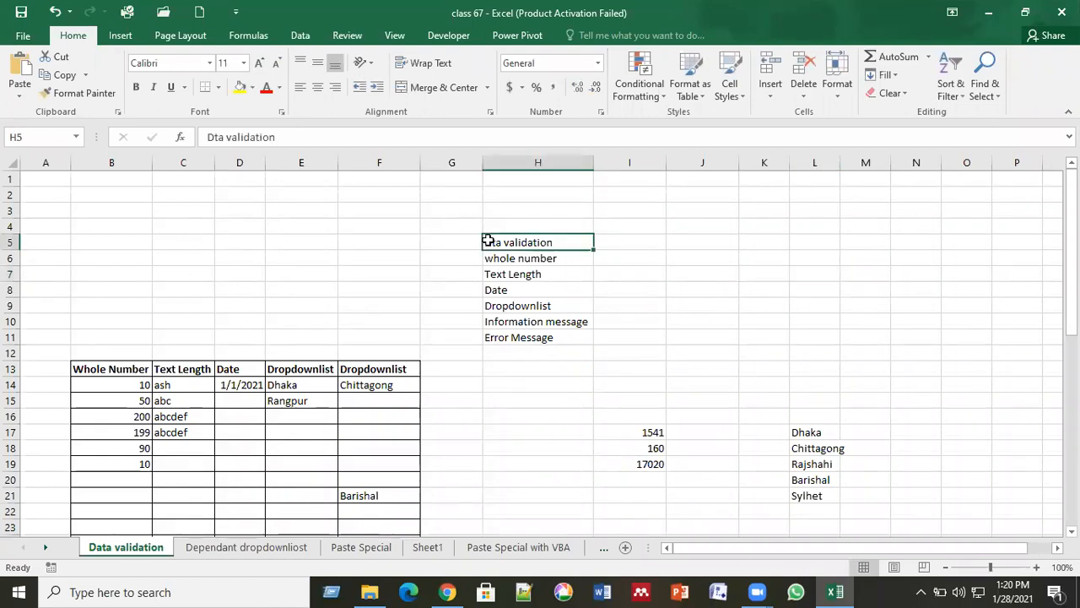
click(212, 136)
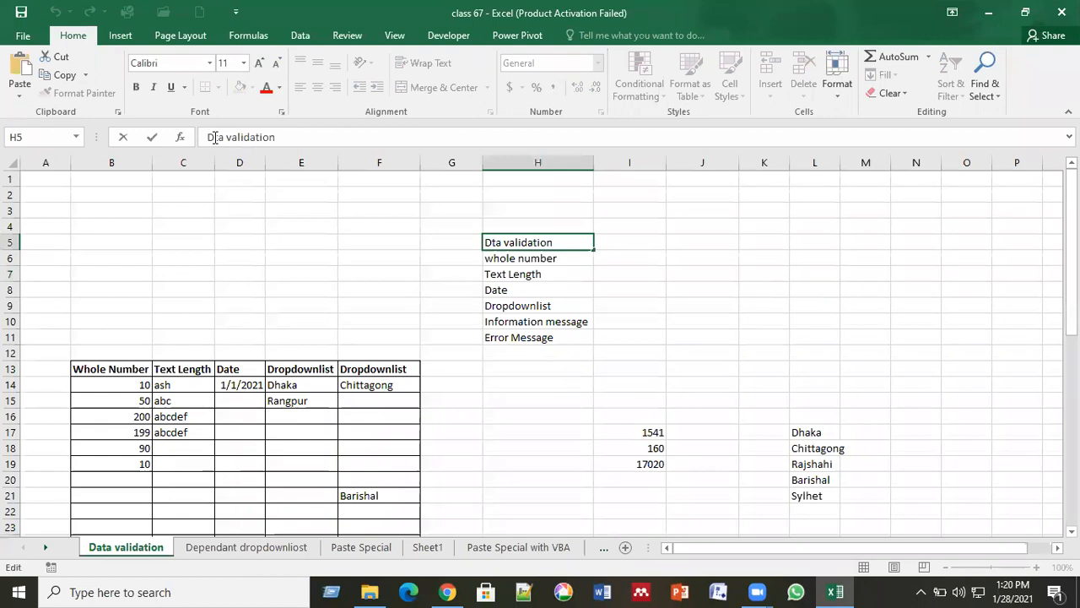
text(a)
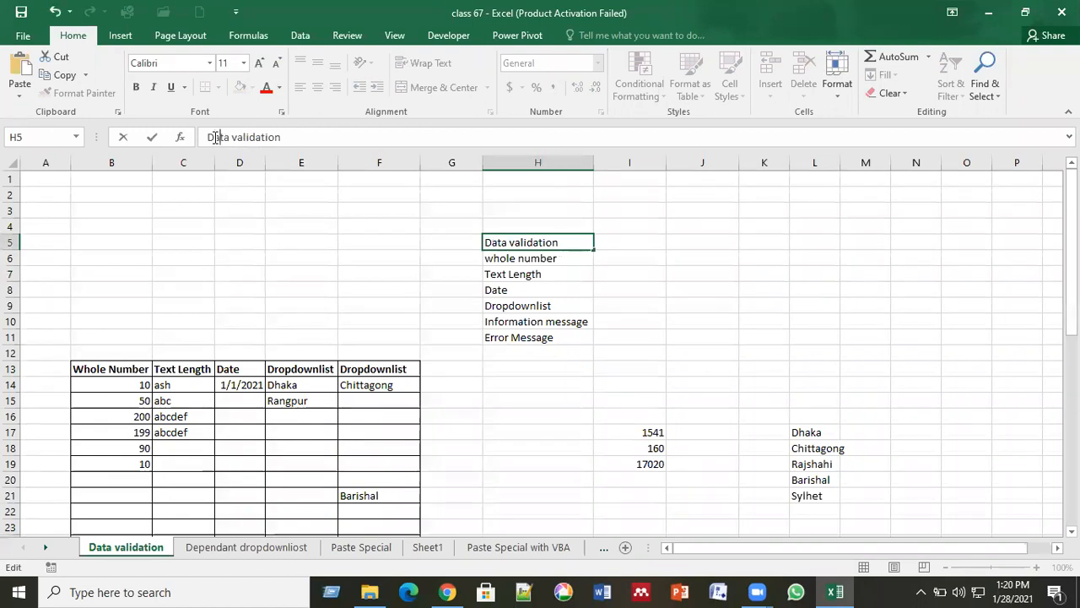
key(Return)
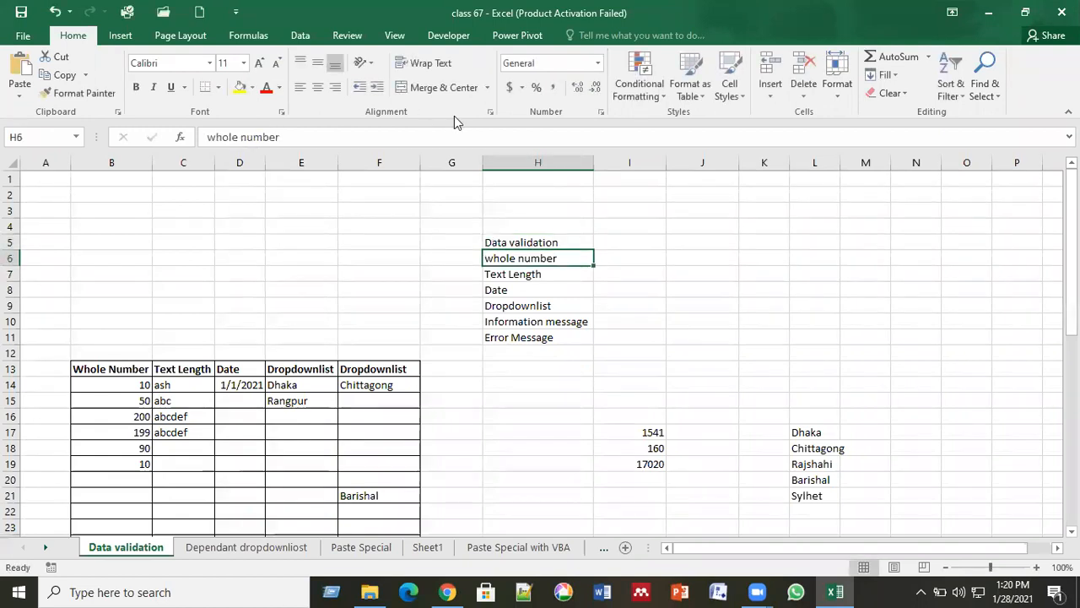
Go over the Data validation heading and the Whole number and Text Length topics.
click(600, 96)
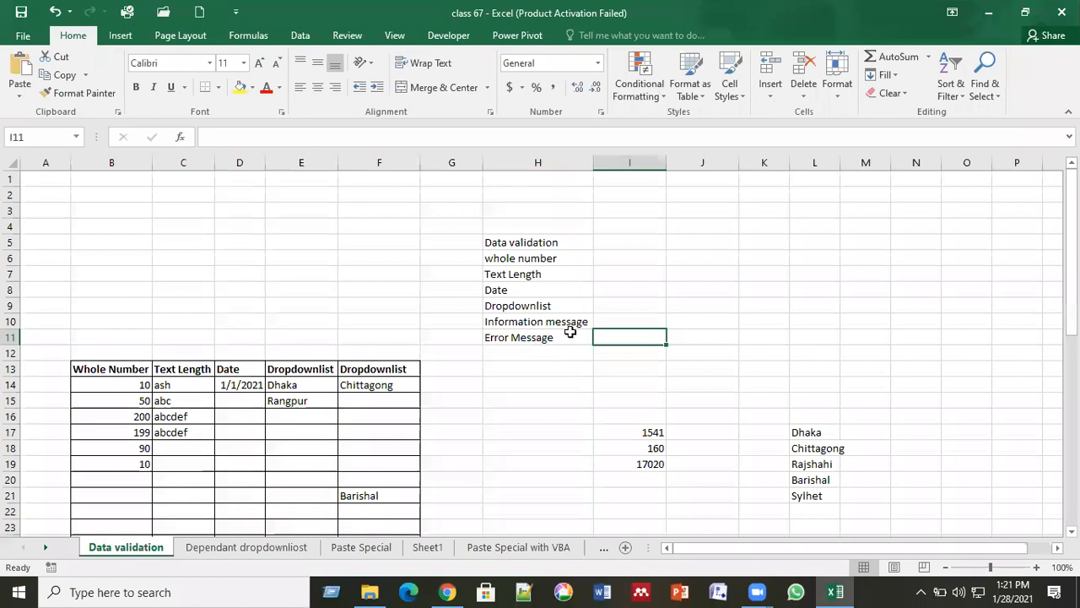
key(Right)
key(Up)
key(Up)
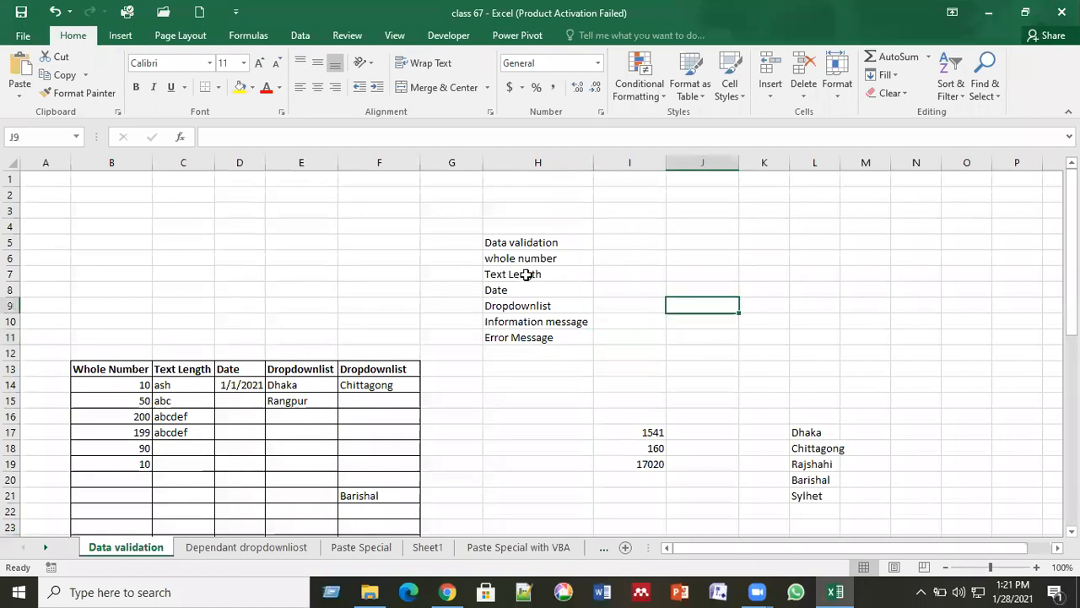
click(556, 243)
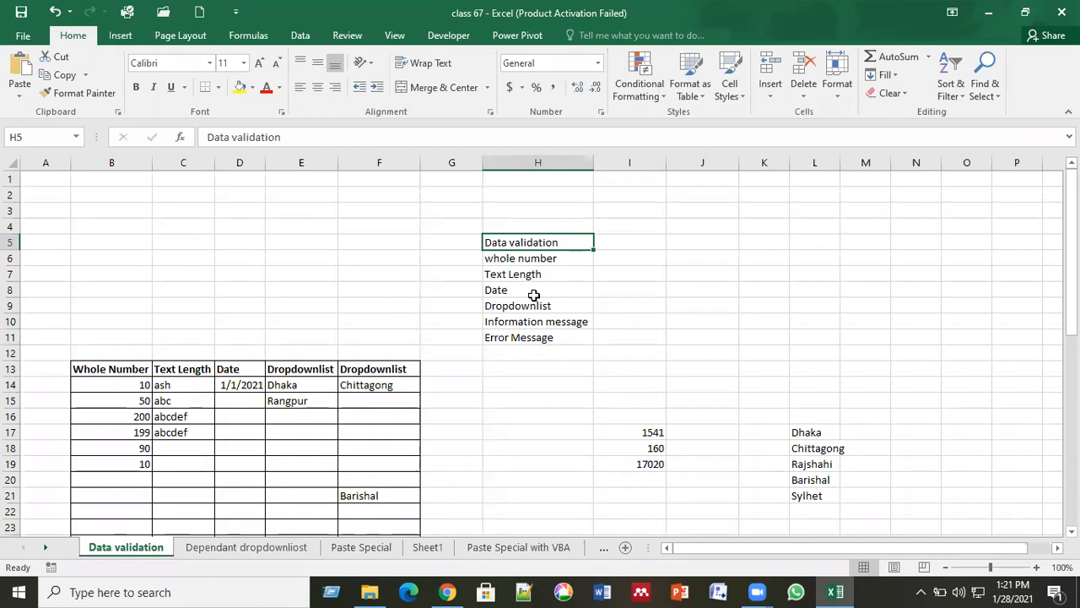
click(549, 259)
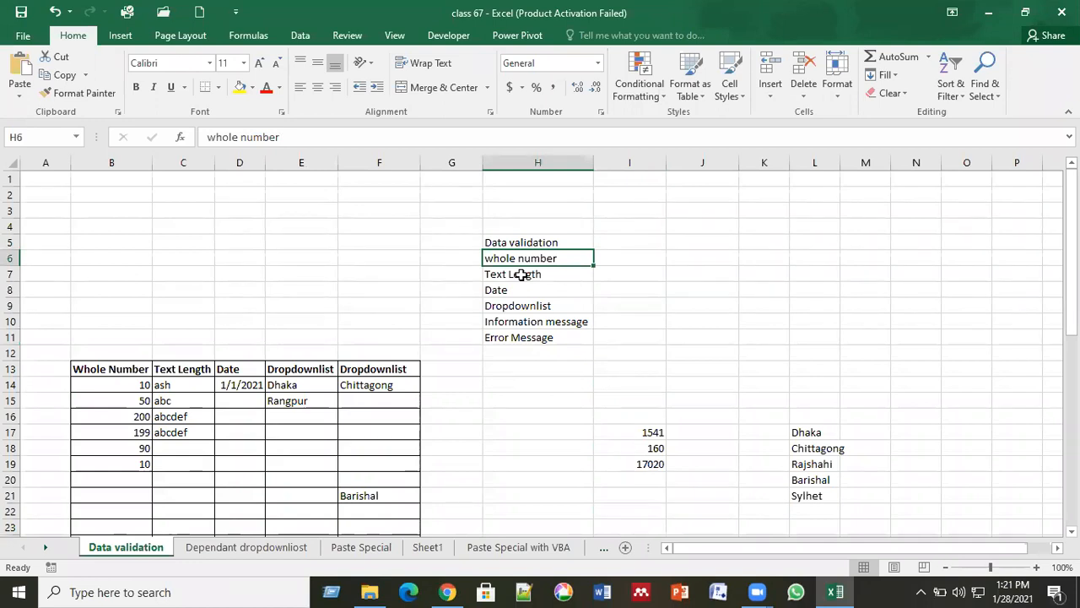
click(522, 275)
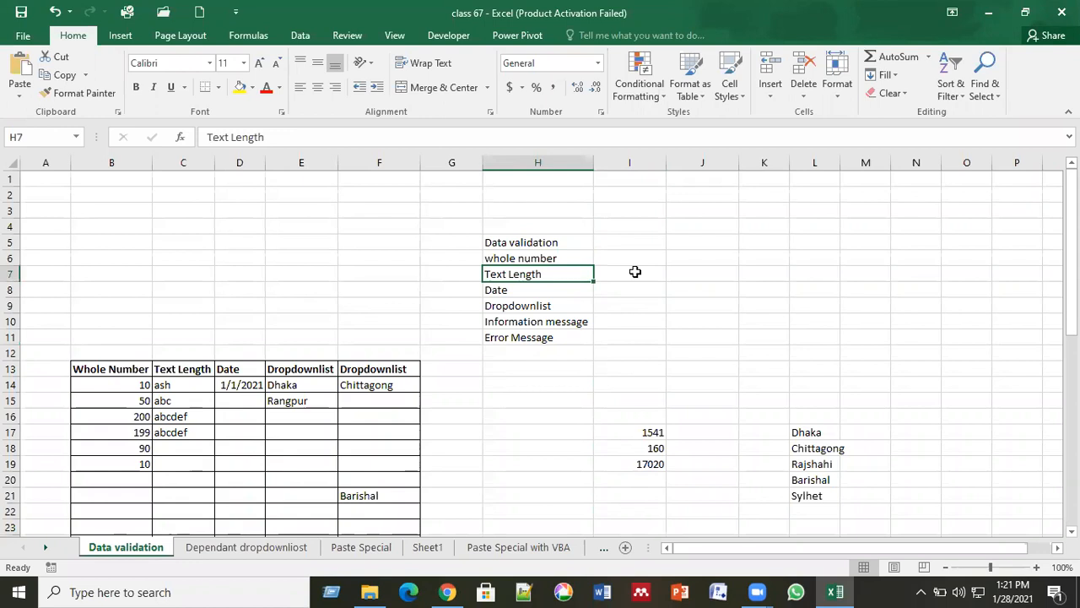
Review the Date, Dropdownlist, Information message and Error Message topics, ending in row 13.
key(Down)
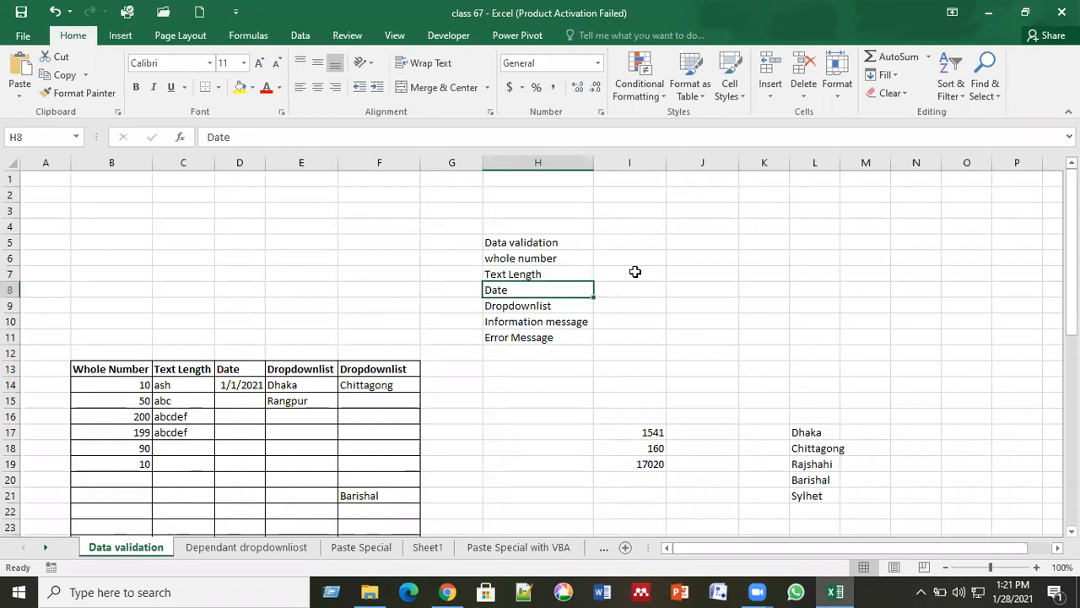
key(Down)
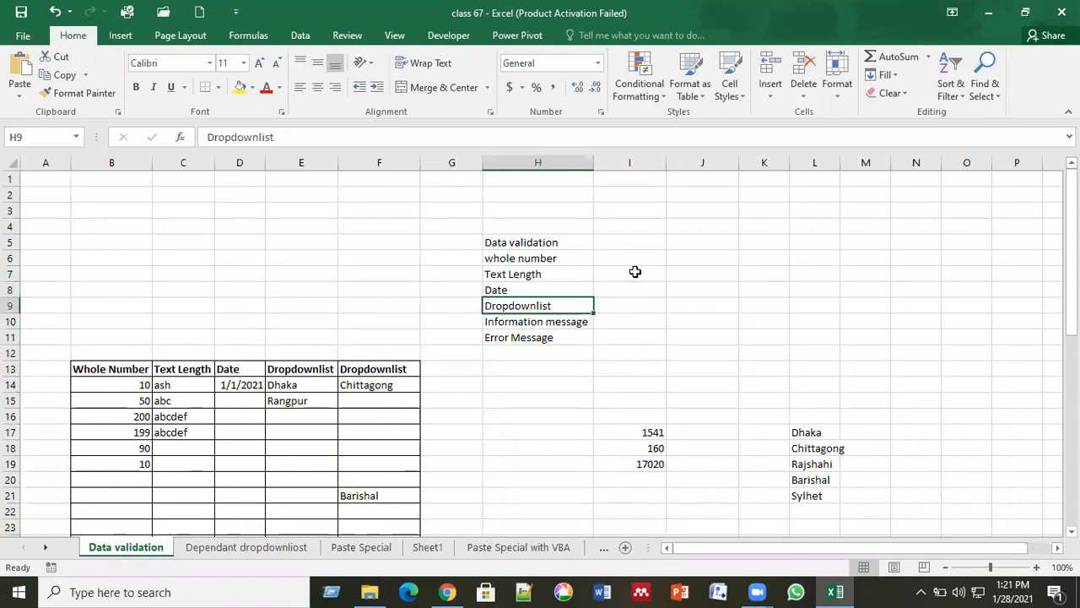
click(567, 244)
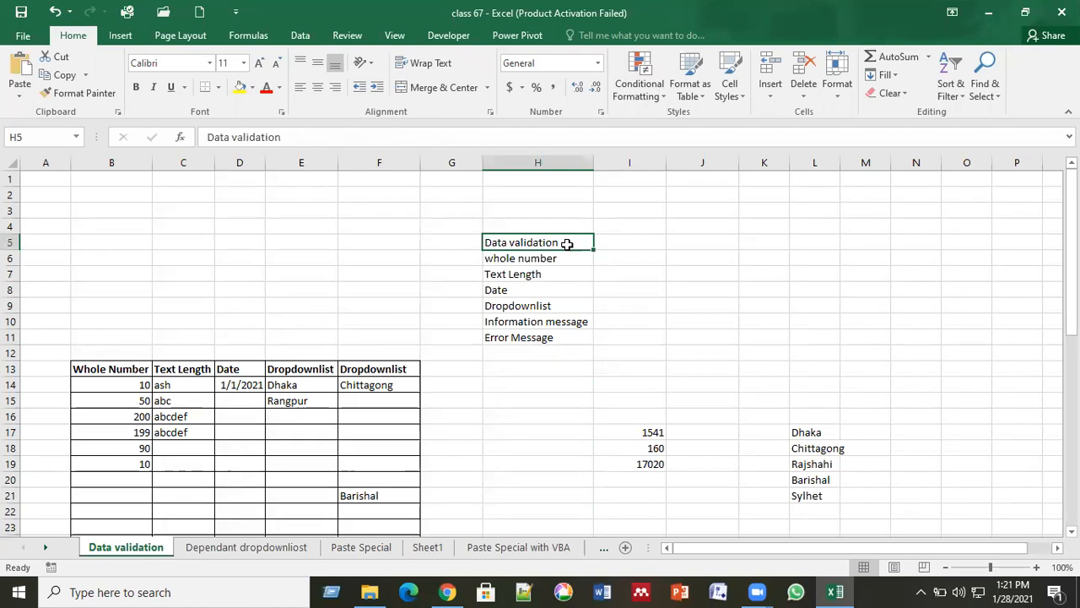
click(557, 327)
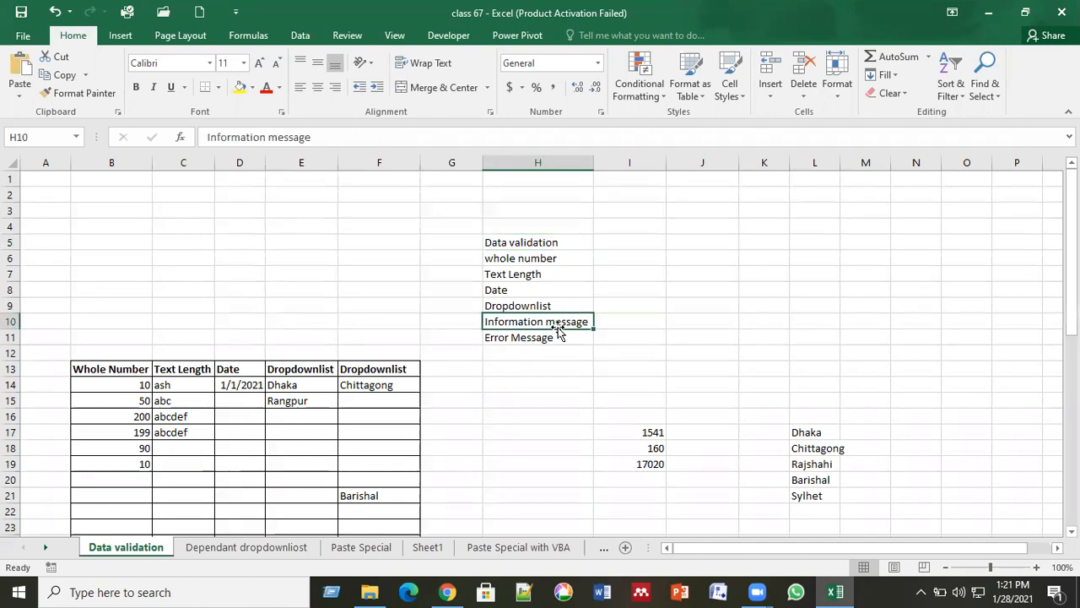
click(539, 337)
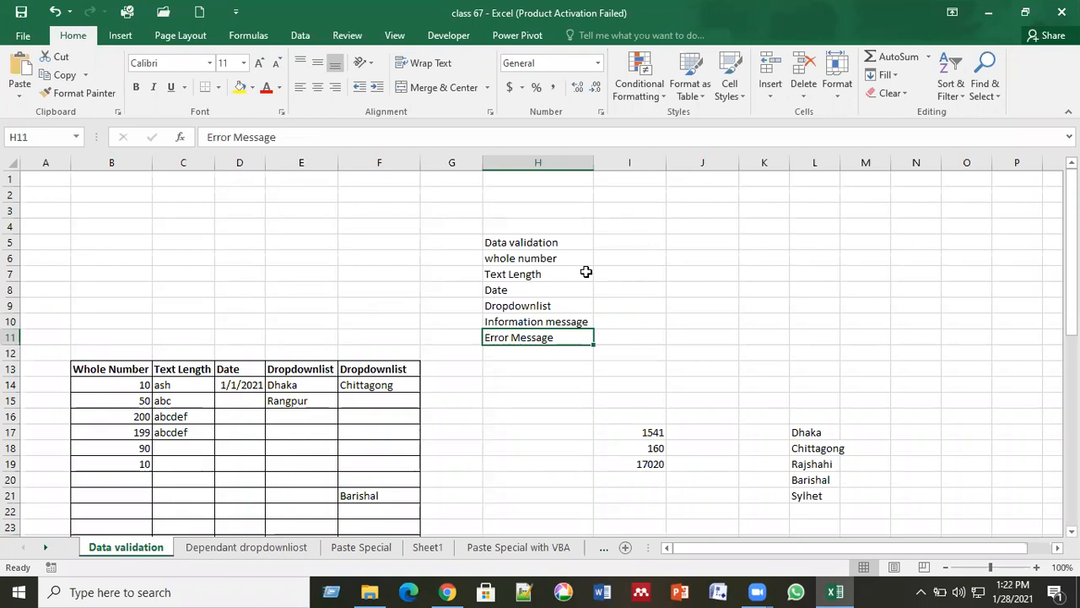
click(797, 338)
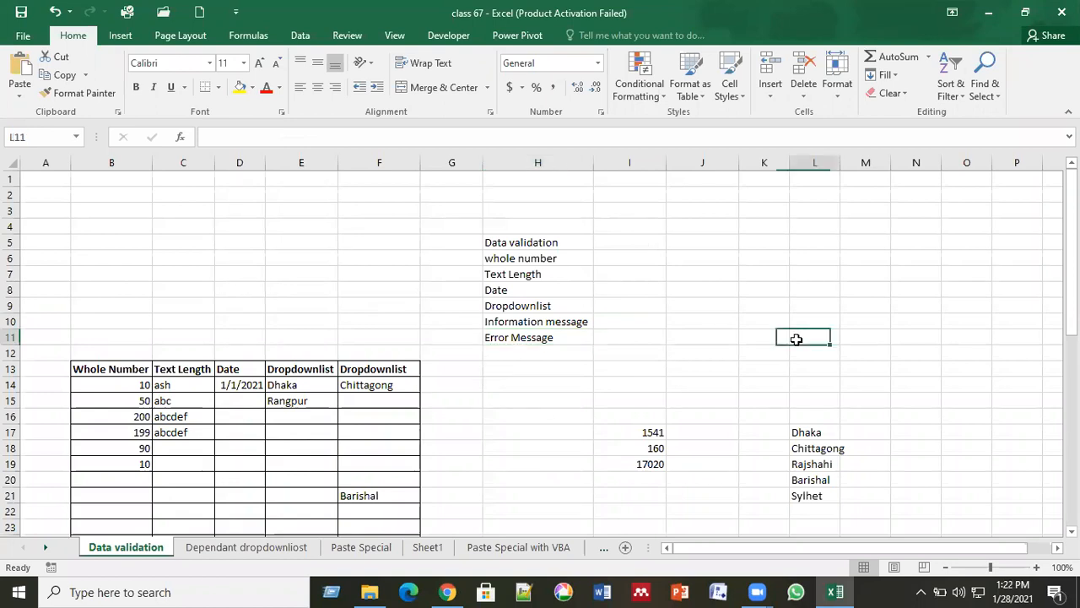
click(888, 373)
key(Right)
key(Right)
key(Right)
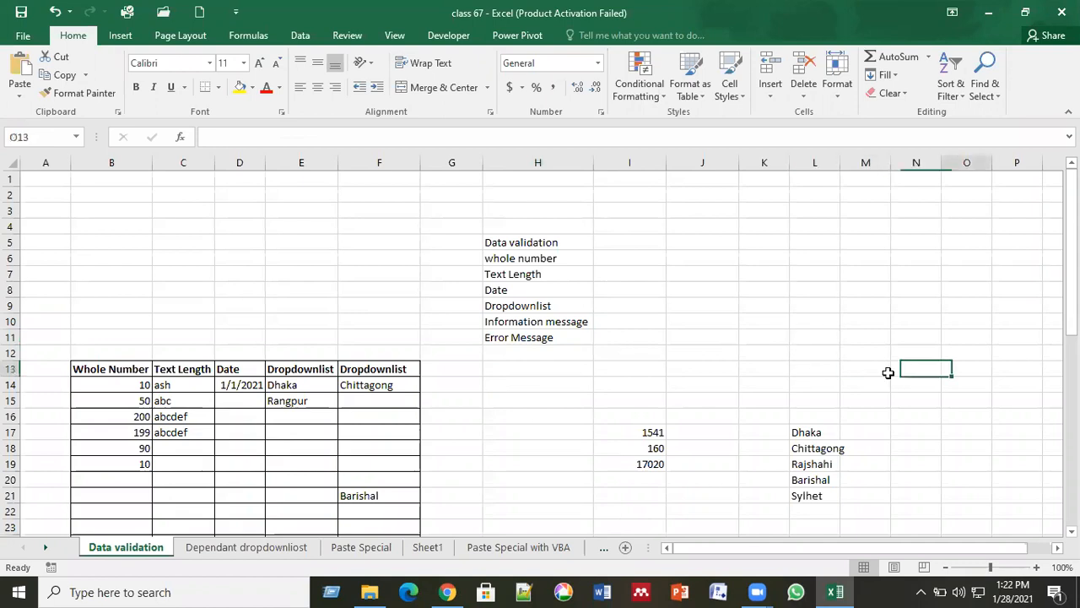
click(112, 371)
click(173, 370)
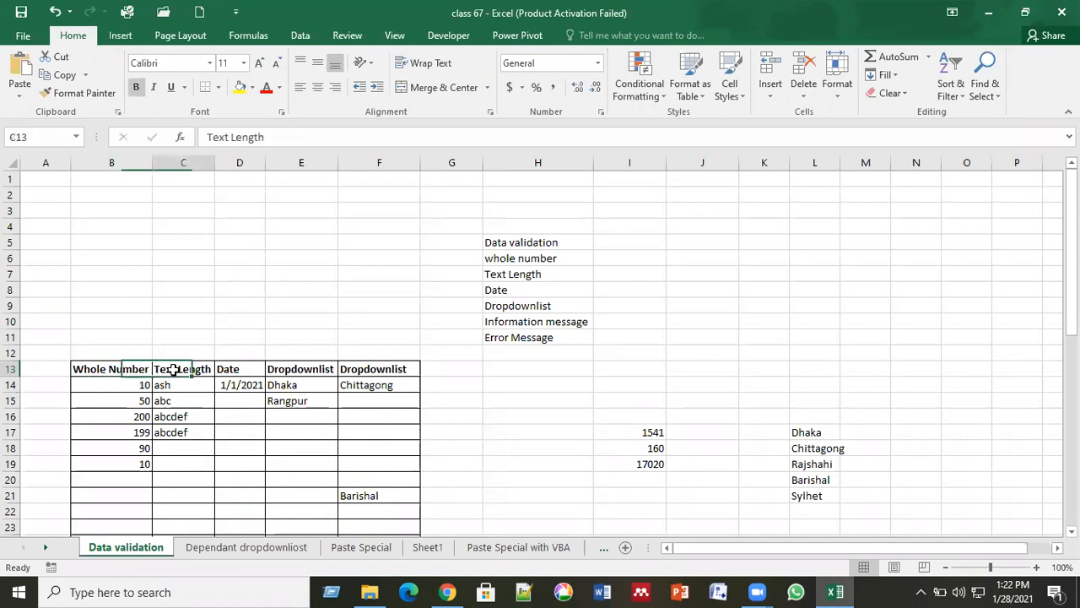
click(226, 369)
click(302, 369)
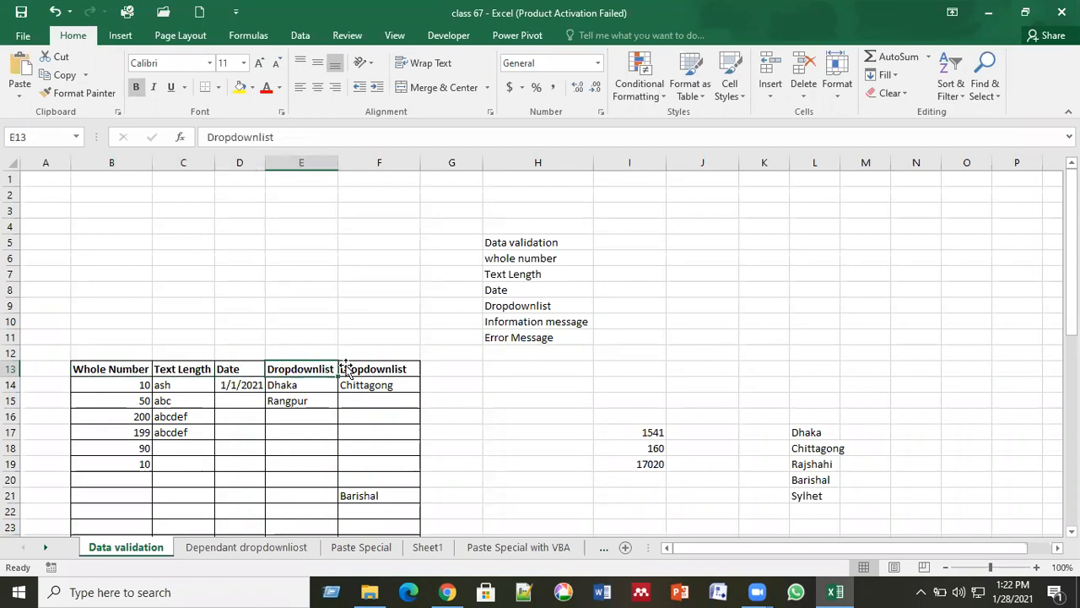
click(380, 368)
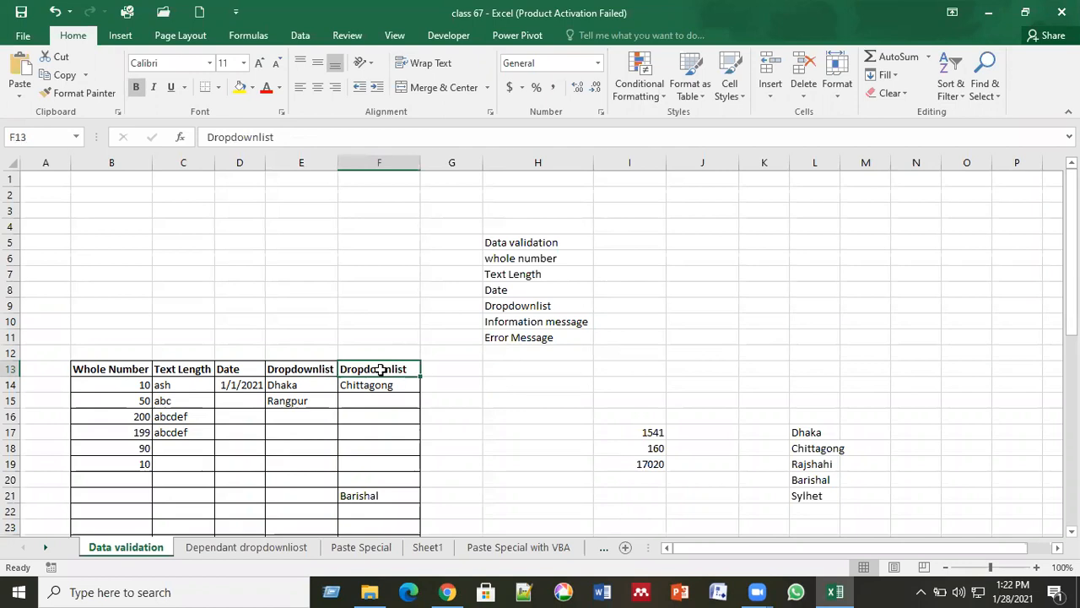
click(913, 350)
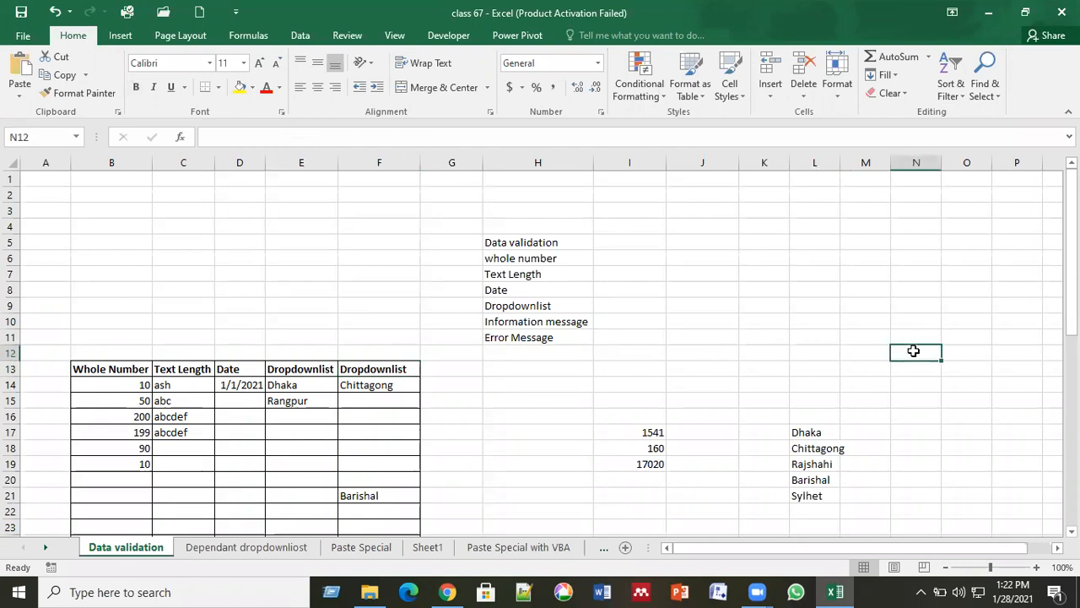
key(Right)
key(Right)
key(Right)
key(Right)
key(Right)
key(Right)
key(Right)
key(Left)
key(Left)
key(Left)
key(Left)
key(Left)
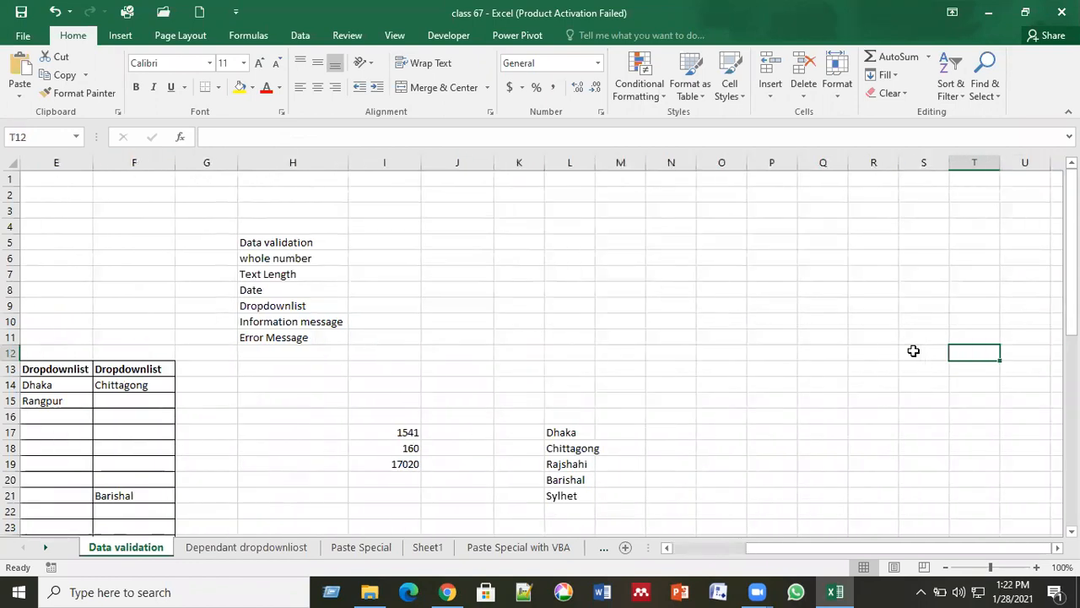
key(Up)
key(Up)
key(Up)
key(Up)
key(Up)
key(Up)
key(Up)
key(Up)
key(Up)
key(Up)
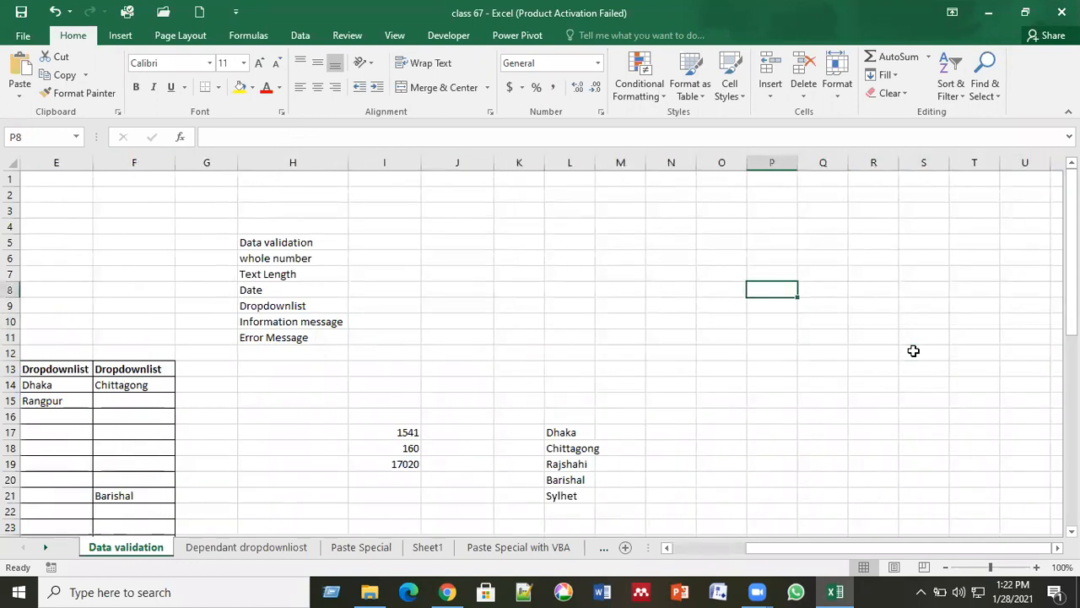
key(Left)
key(Left)
key(Down)
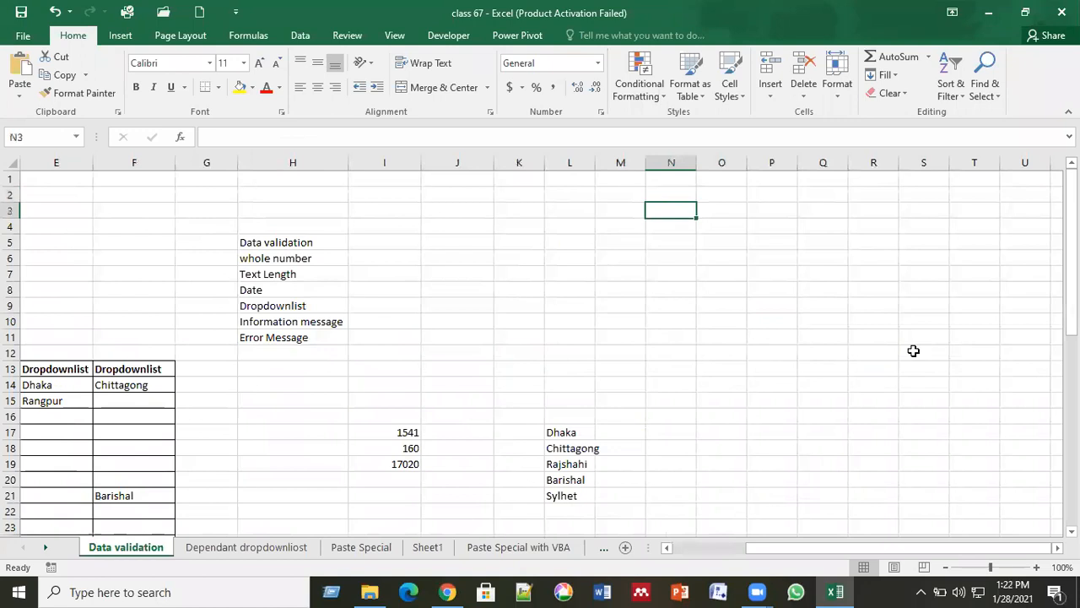
Enter headings Whole number, Text Length, Date and Dropdownlist in N3:Q3.
text(Wh)
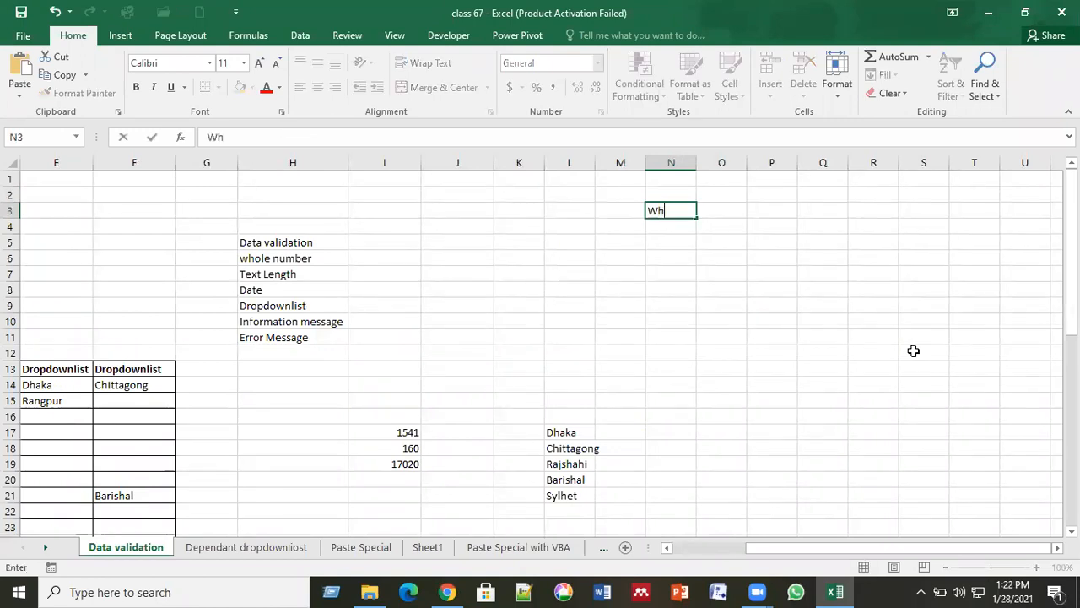
text(ole number)
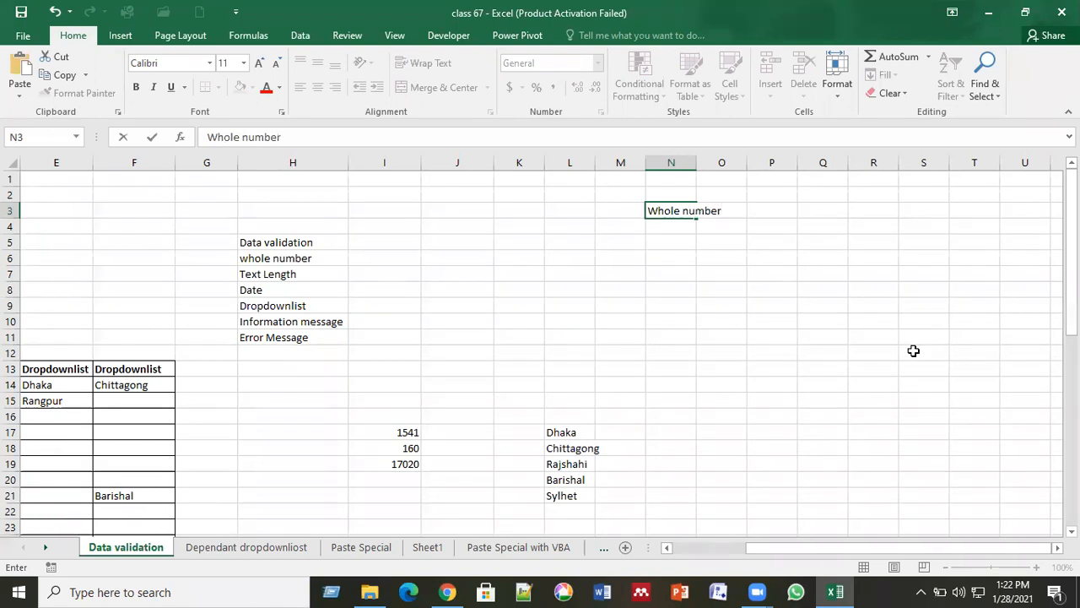
key(Tab)
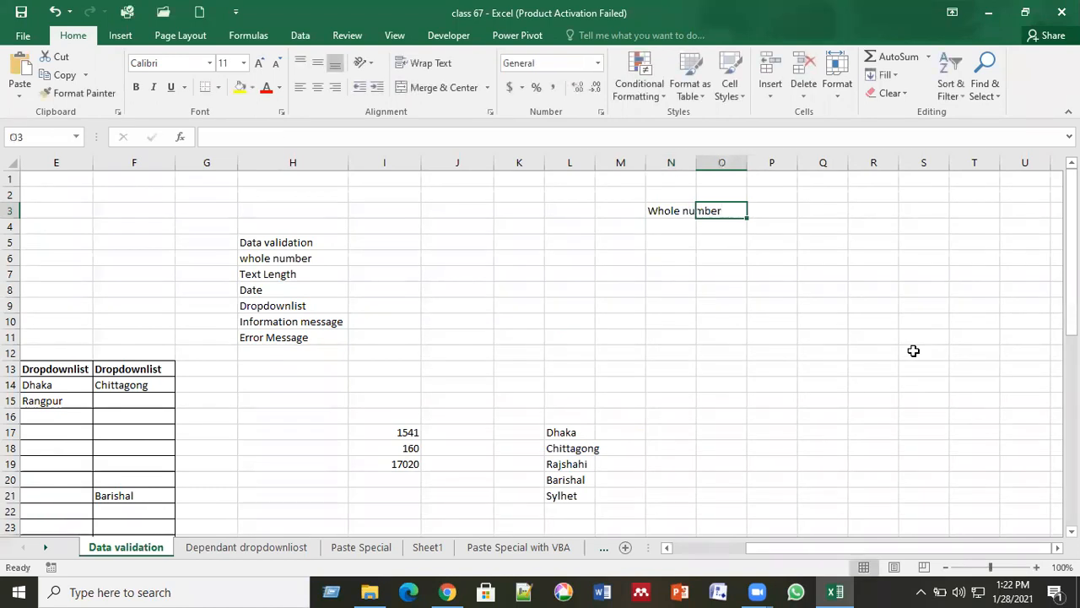
text(Text)
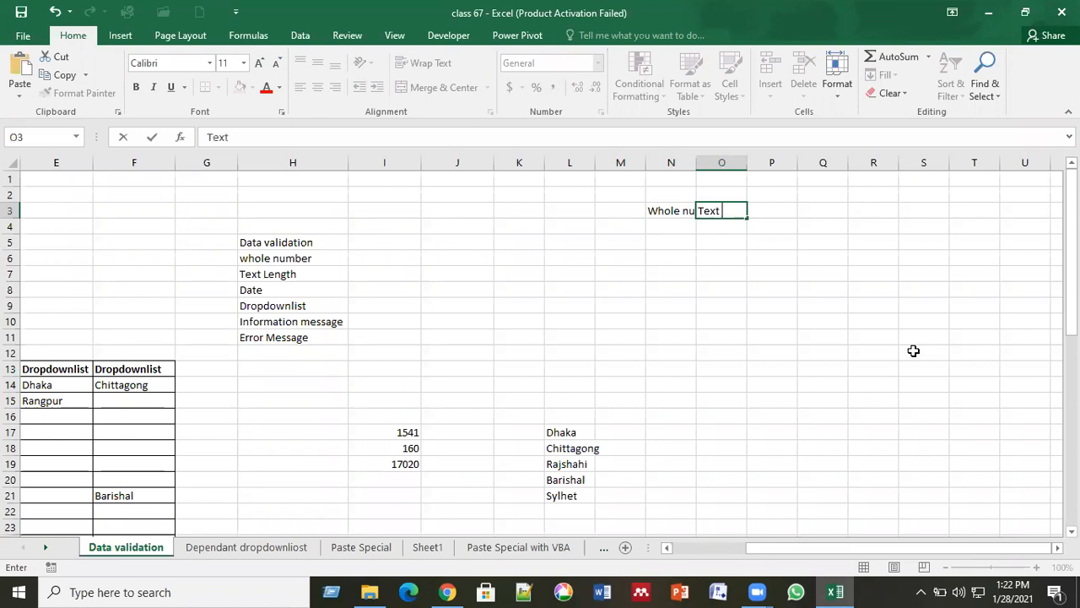
text( Length)
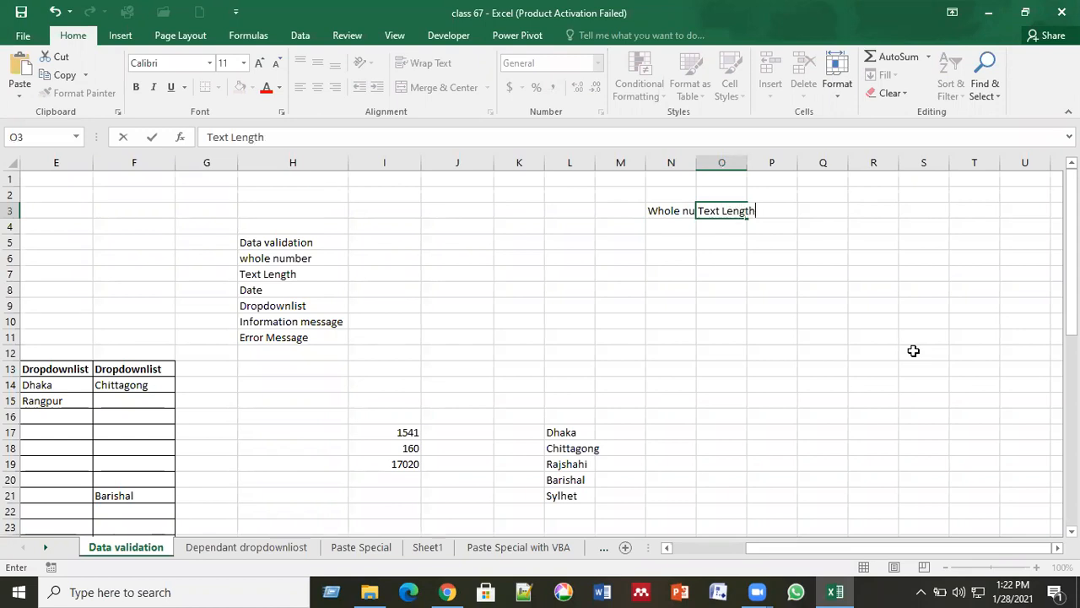
key(Tab)
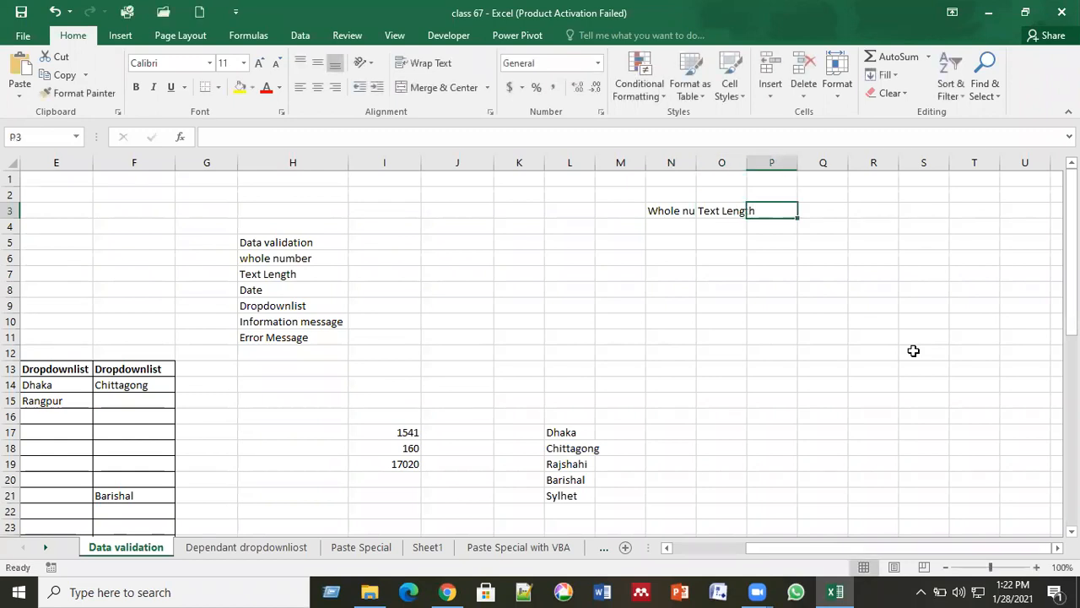
text(Date)
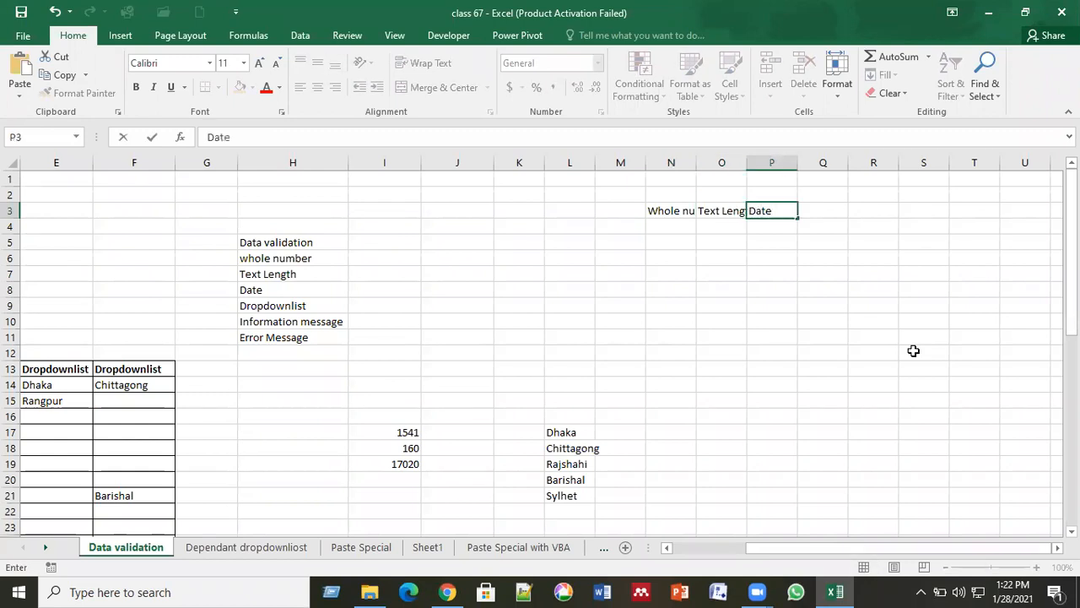
key(Return)
key(Up)
key(Right)
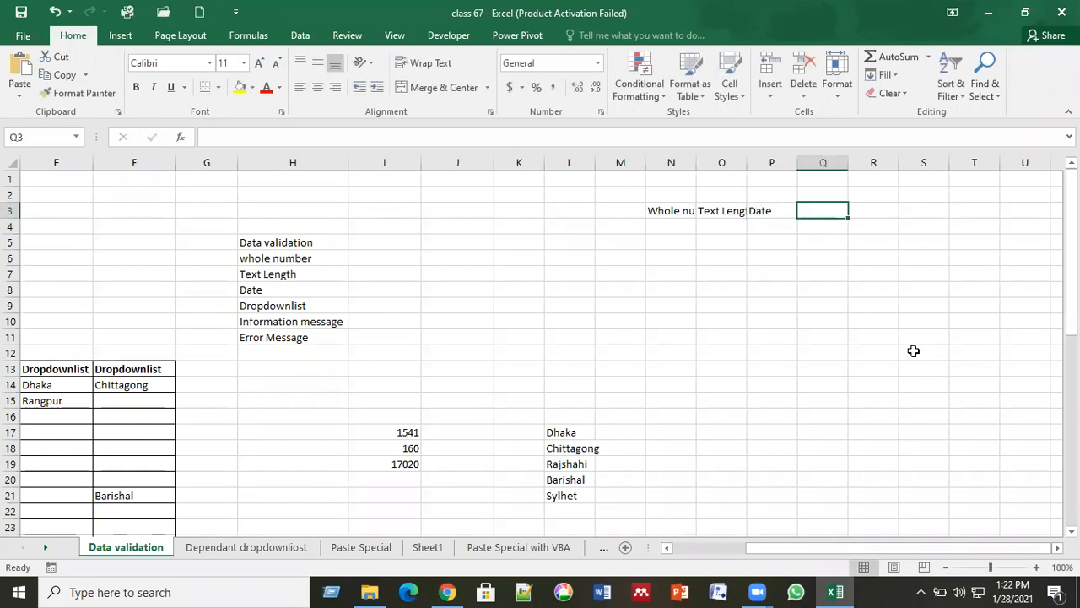
text(D)
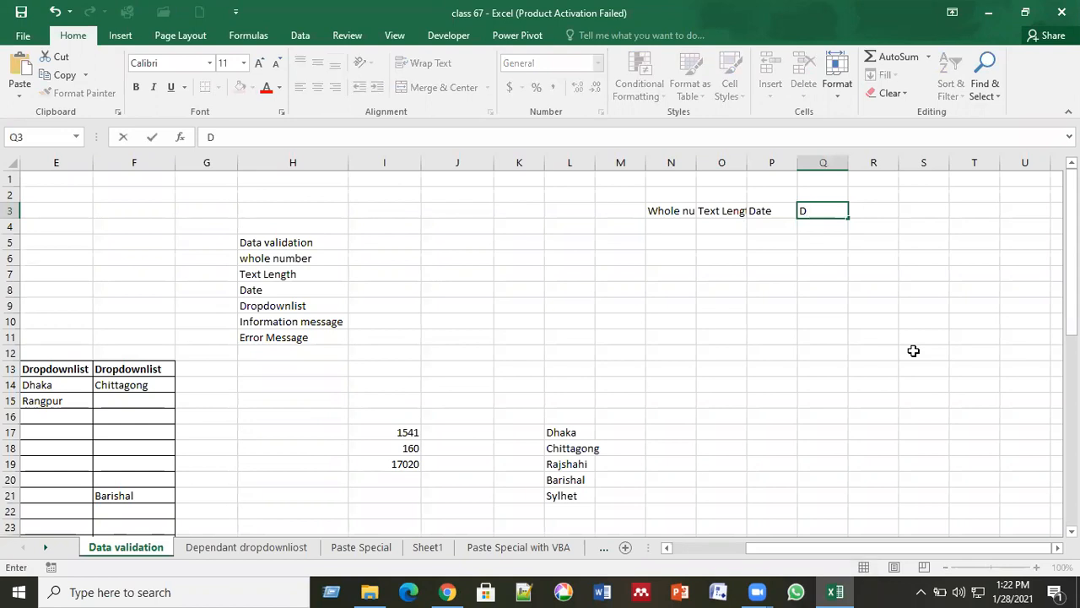
text(ropdownlist)
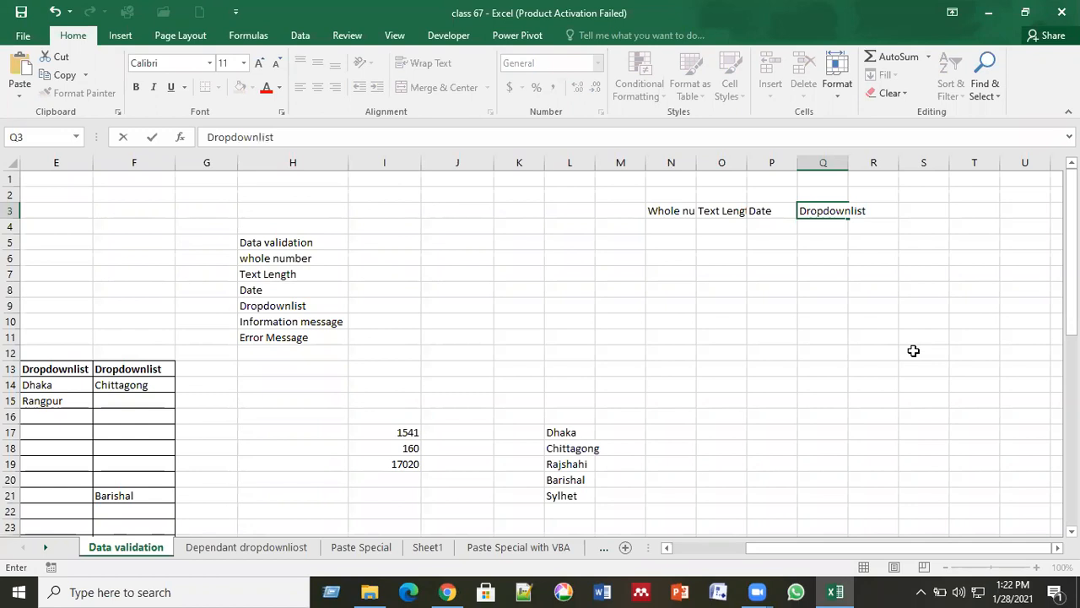
key(Return)
key(Up)
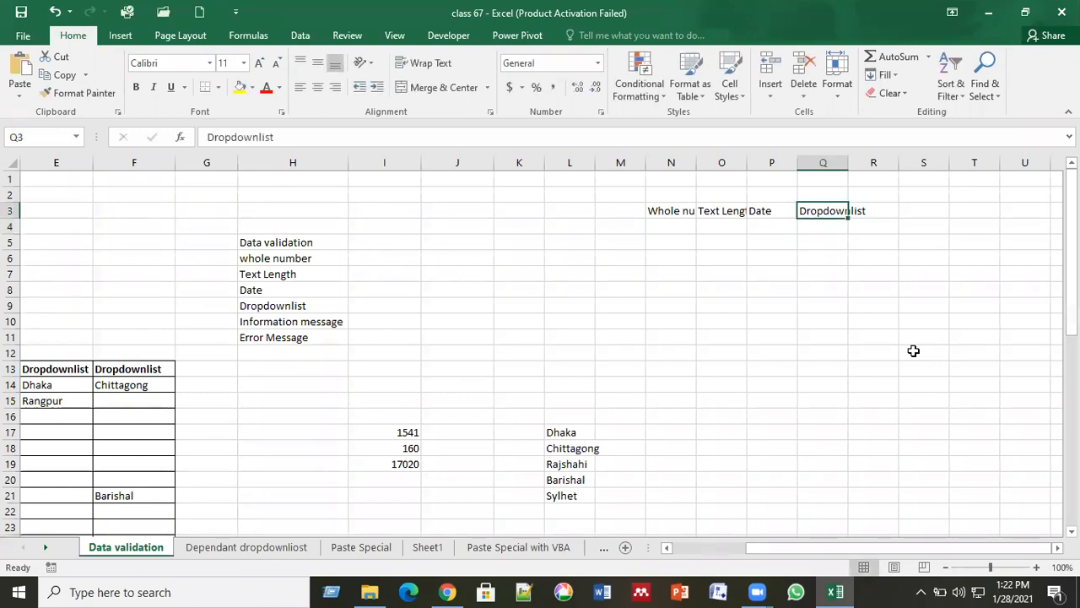
Copy Dropdownlist into R3, AutoFit columns N, O, Q and R, and select N3:R12.
key(ctrl+c)
key(Right)
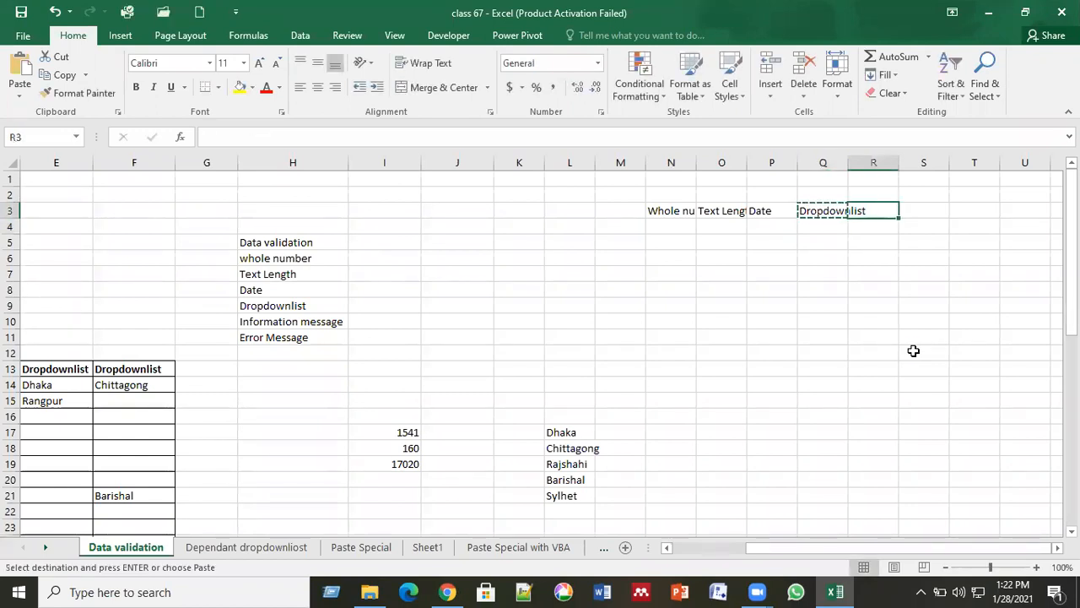
key(ctrl+v)
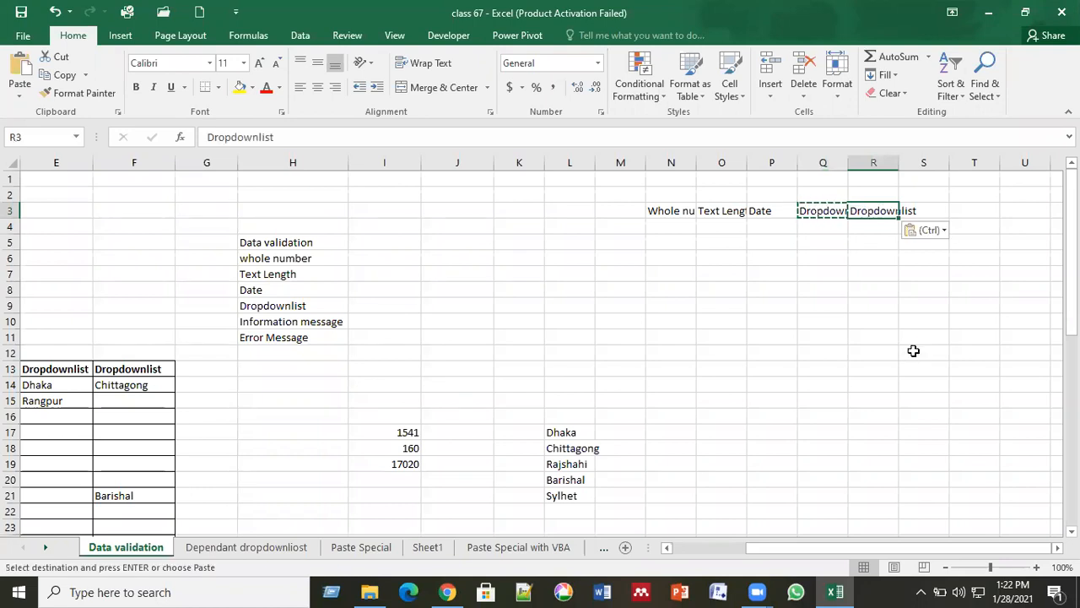
double_click(696, 162)
double_click(777, 162)
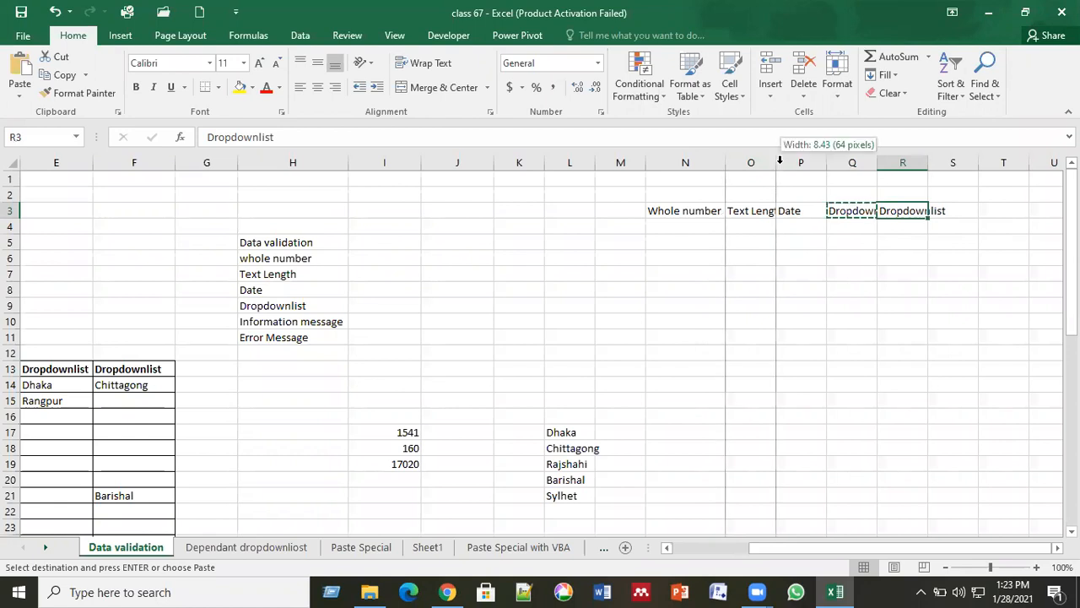
double_click(888, 162)
key(Escape)
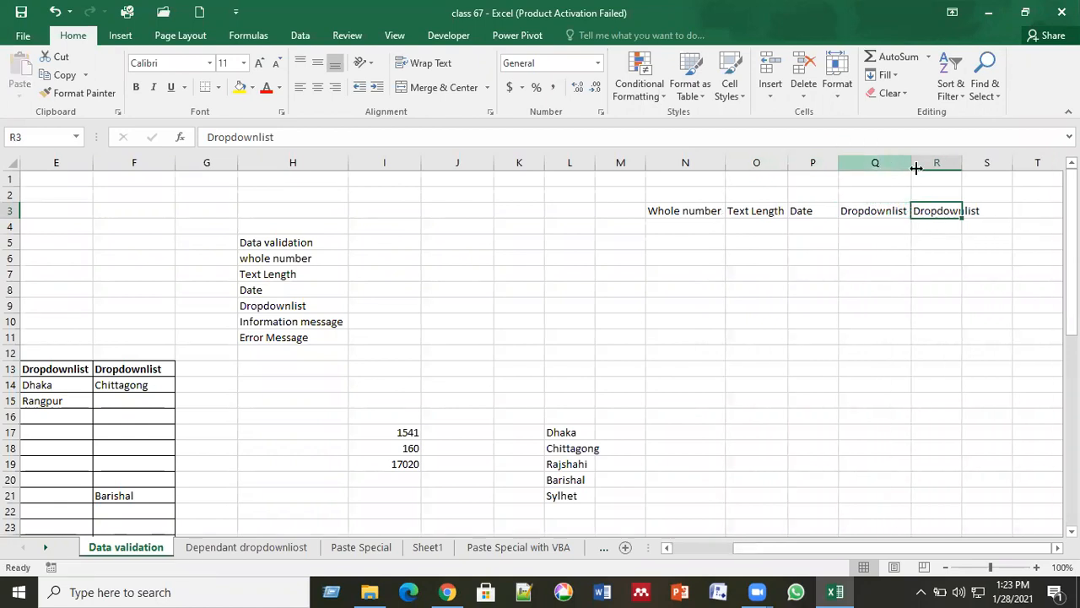
double_click(959, 162)
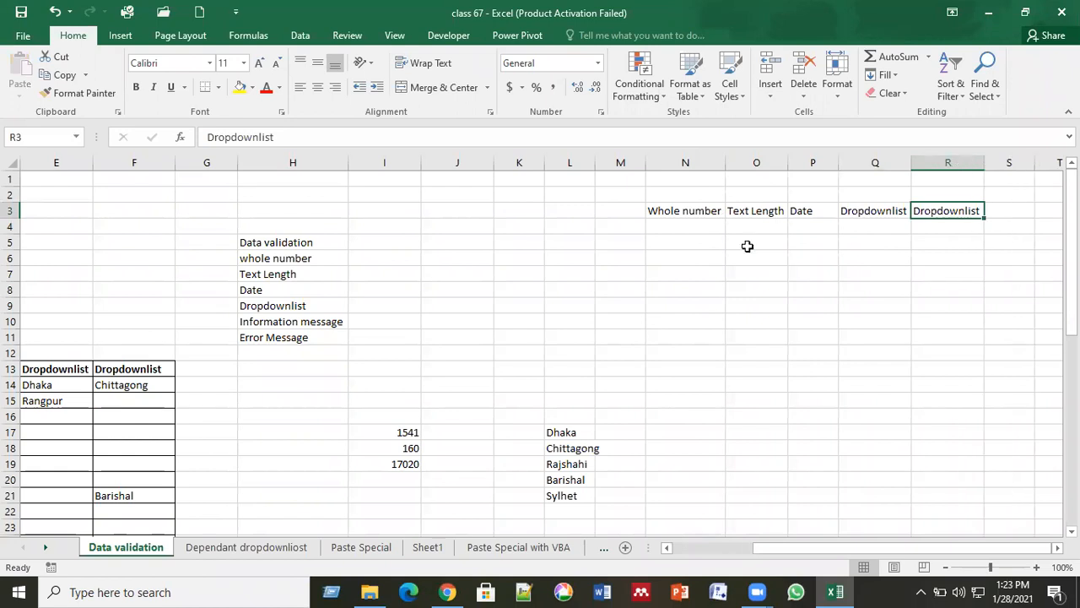
click(677, 214)
drag(677, 214, 946, 357)
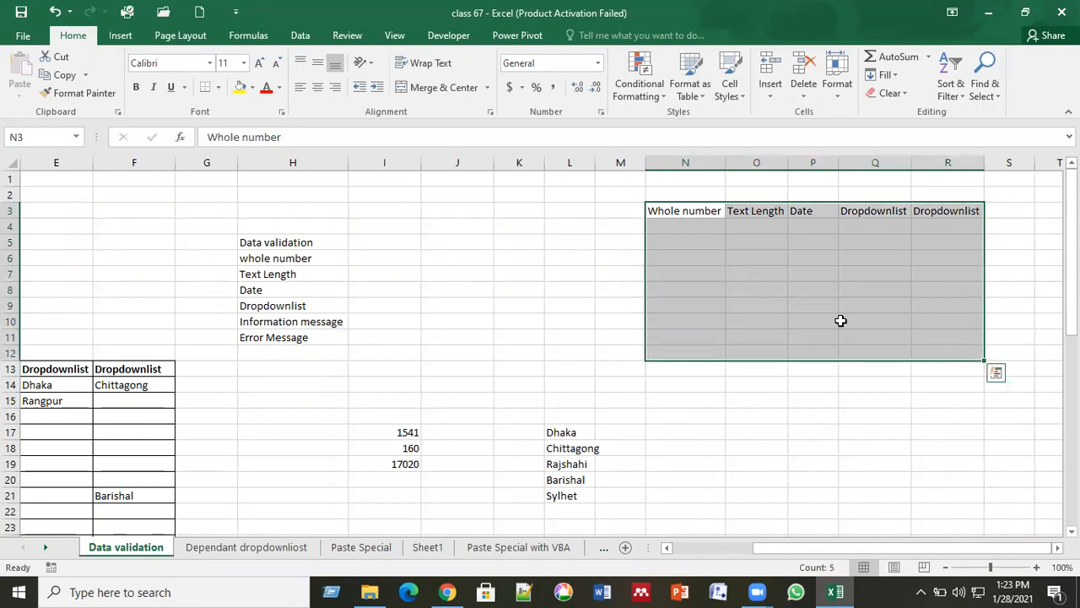
Apply All Borders to N3:R12, then select cells N3 and N4.
click(218, 88)
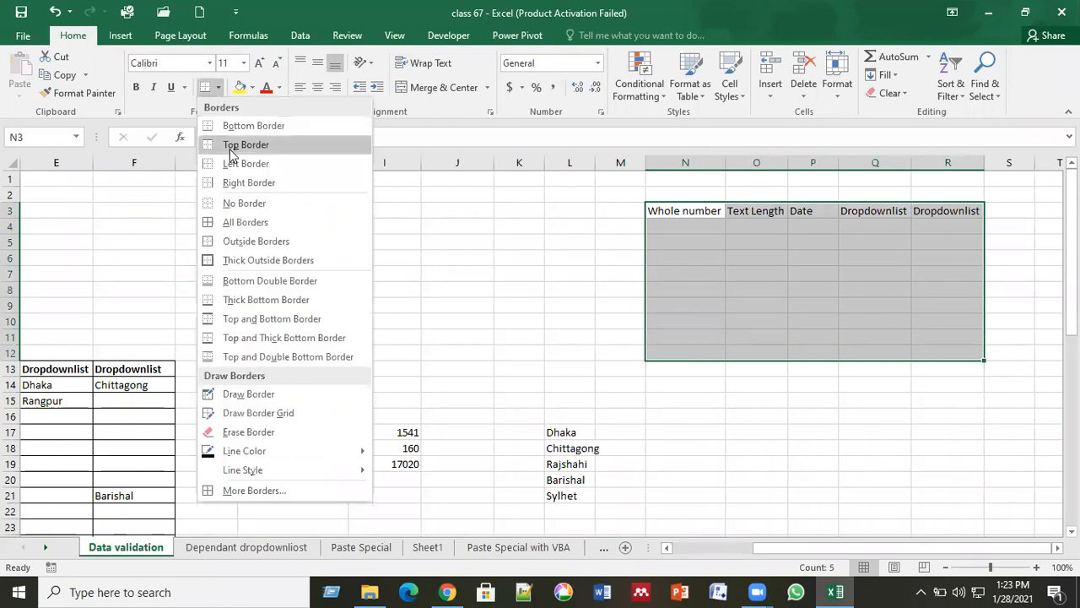
click(251, 223)
click(666, 245)
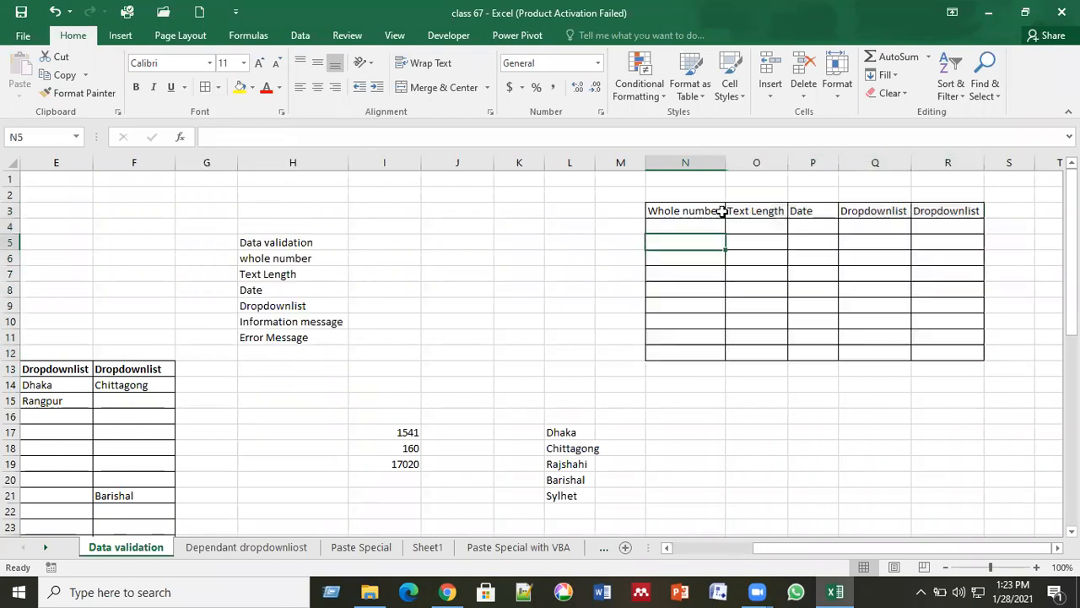
click(682, 211)
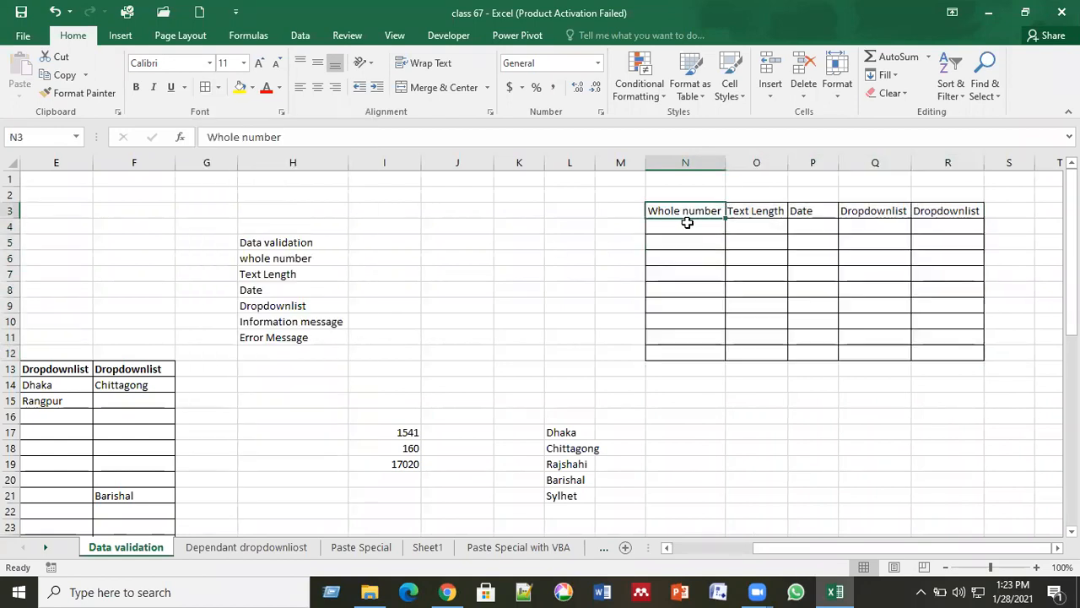
click(687, 225)
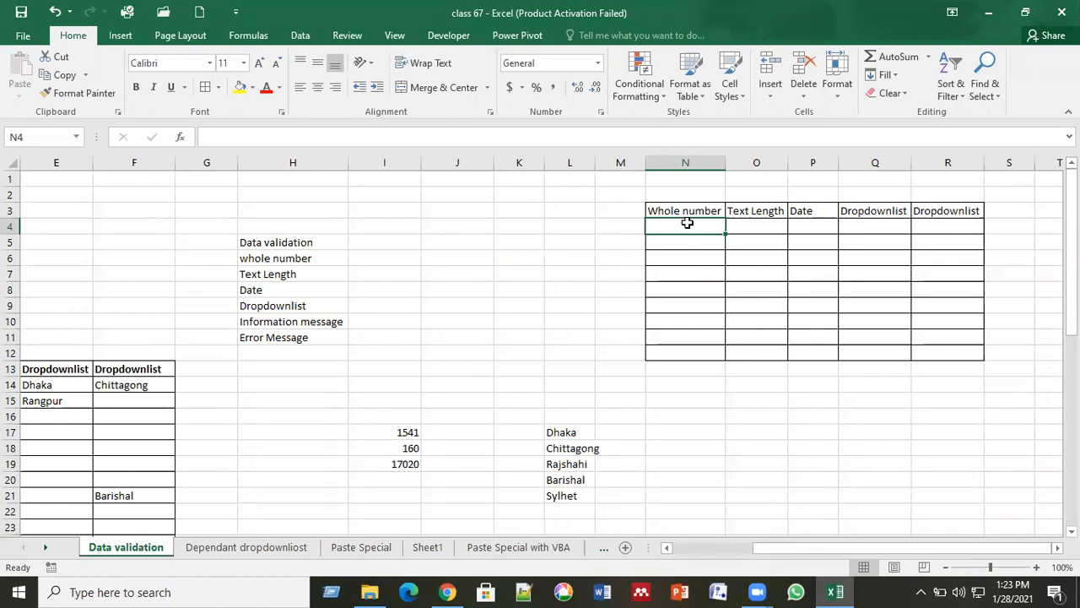
click(696, 411)
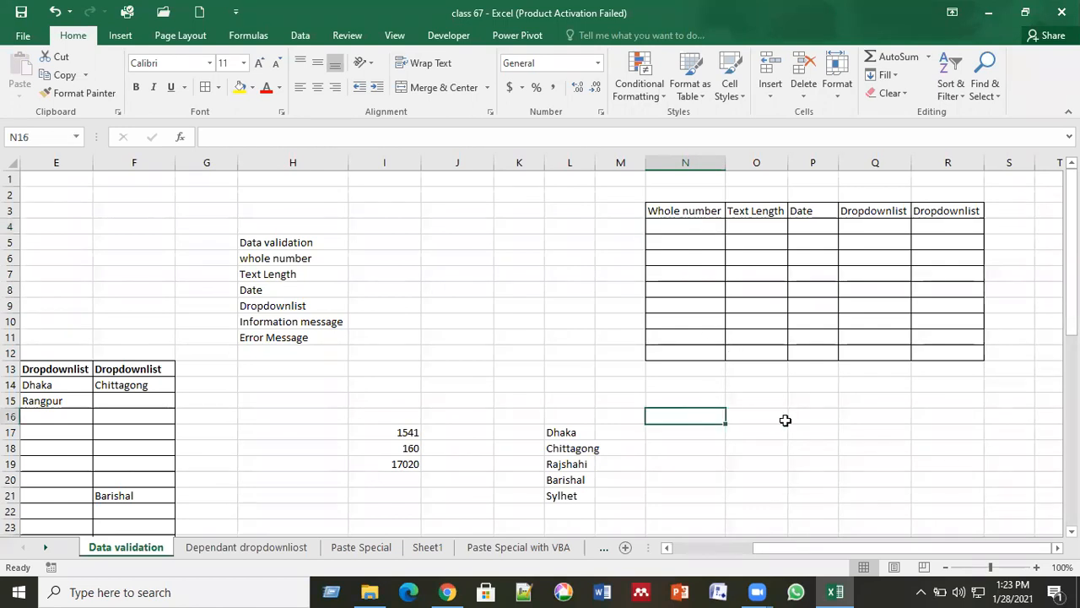
text(154455555522333)
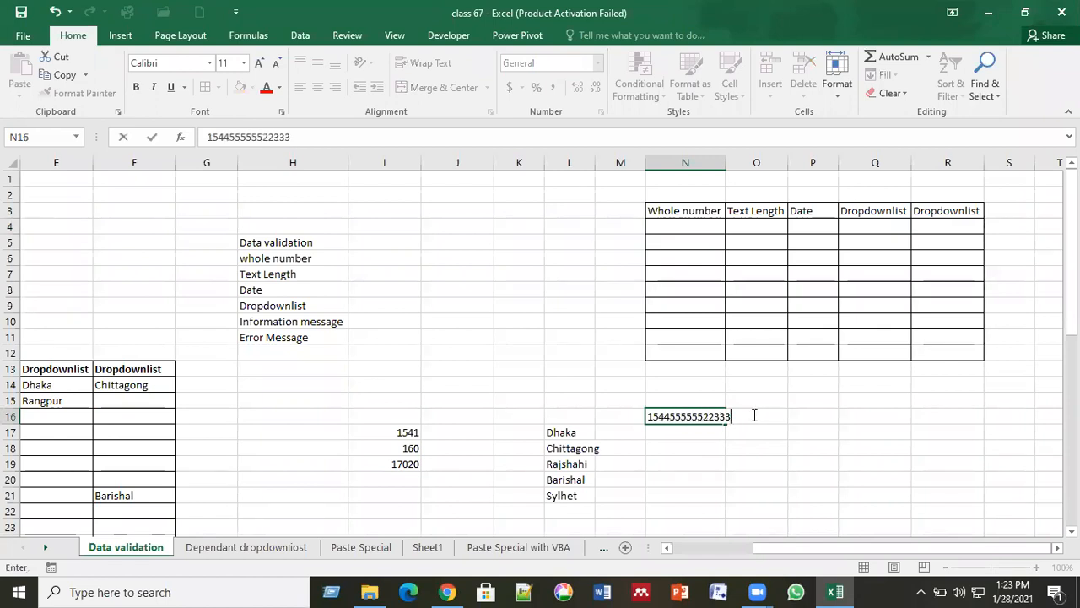
text(klkkkk9909n)
key(BackSpace)
key(BackSpace)
key(BackSpace)
key(BackSpace)
key(BackSpace)
key(BackSpace)
key(BackSpace)
key(BackSpace)
key(BackSpace)
key(BackSpace)
key(BackSpace)
key(BackSpace)
key(BackSpace)
key(BackSpace)
key(BackSpace)
key(BackSpace)
key(BackSpace)
key(BackSpace)
key(BackSpace)
key(BackSpace)
click(706, 291)
click(696, 243)
click(696, 223)
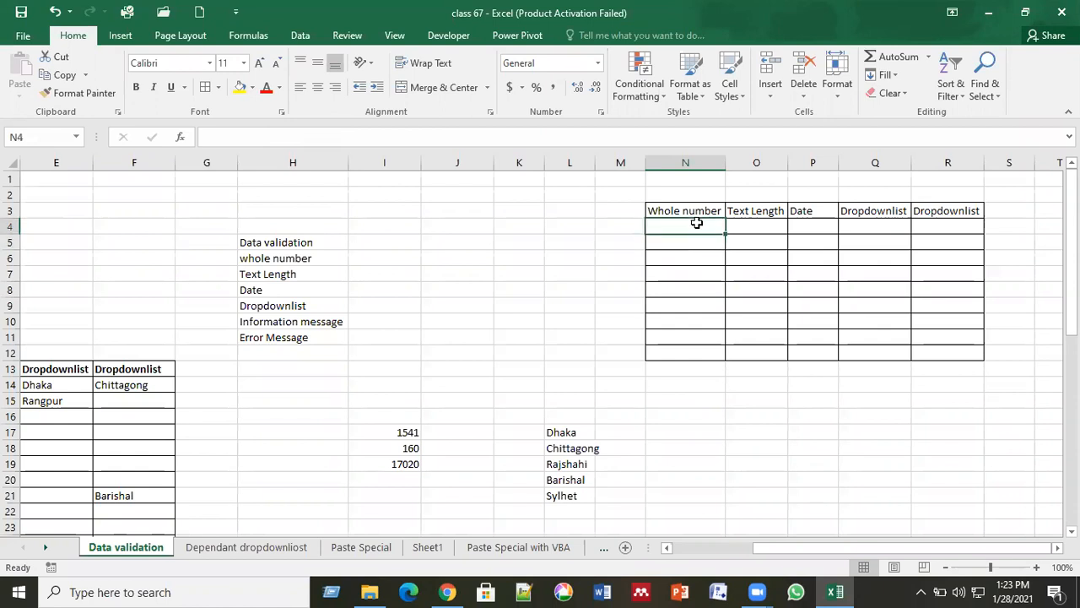
key(Scroll_Lock)
click(687, 297)
click(690, 221)
Select N4:N12 and open Data Validation from the Data tab.
drag(690, 221, 689, 346)
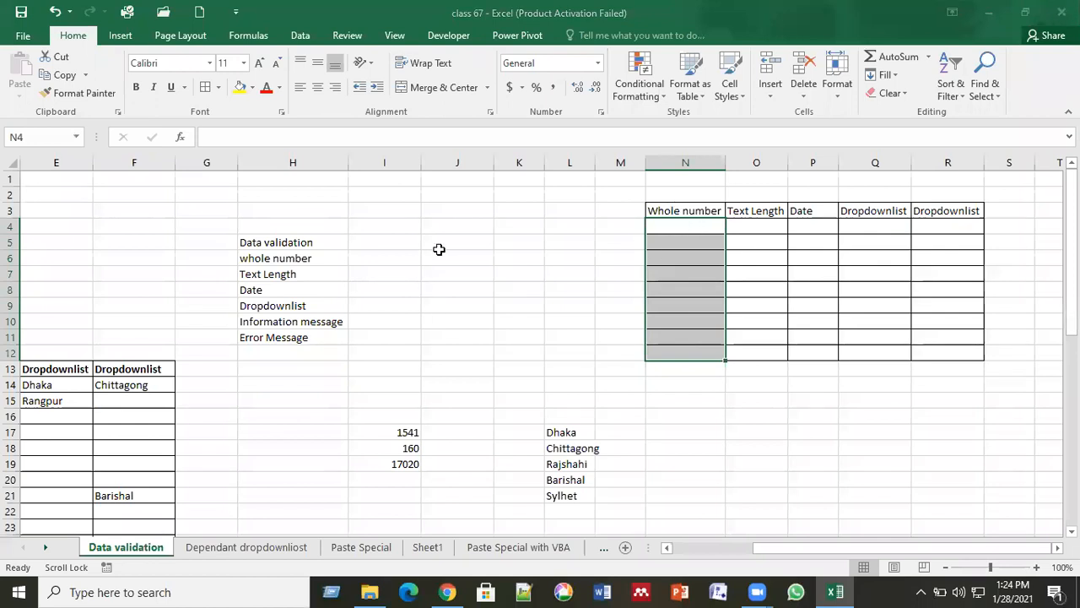
click(300, 38)
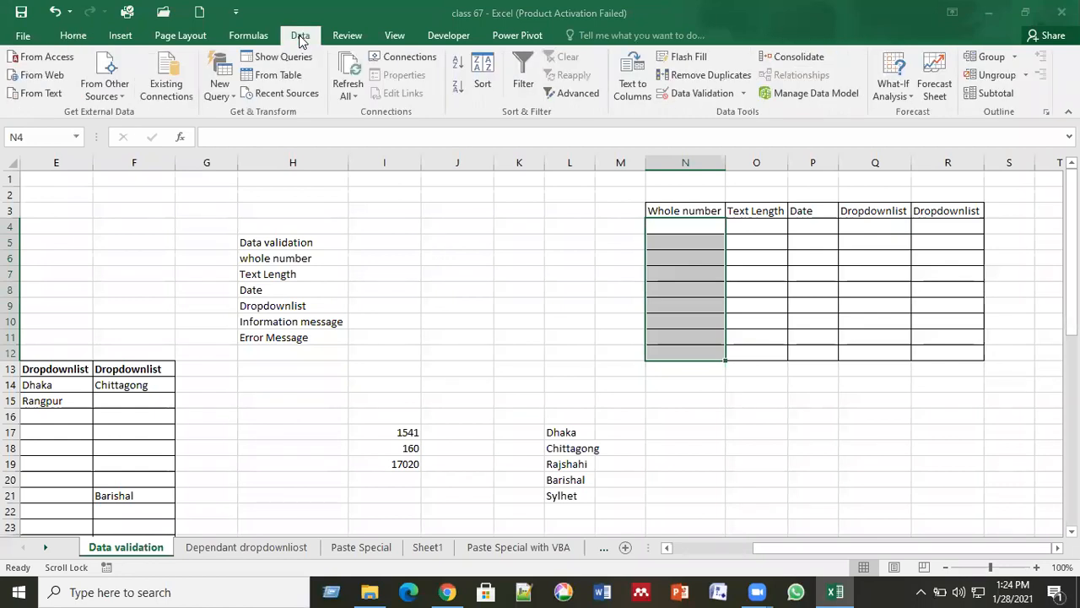
click(706, 100)
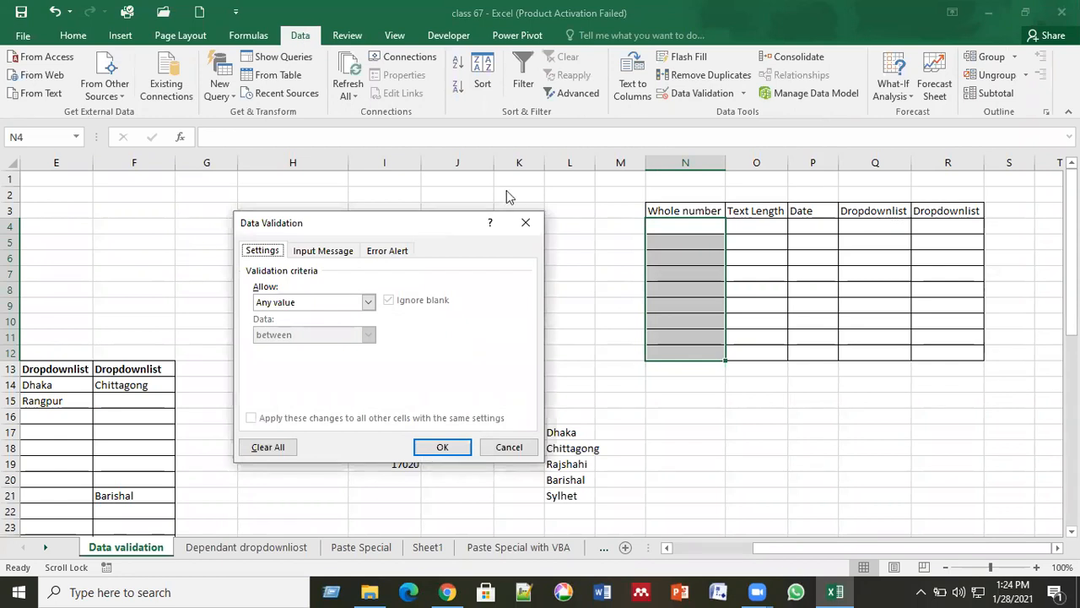
Set validation to Whole number between minimum 50 and maximum 100 and apply it.
drag(429, 224, 506, 190)
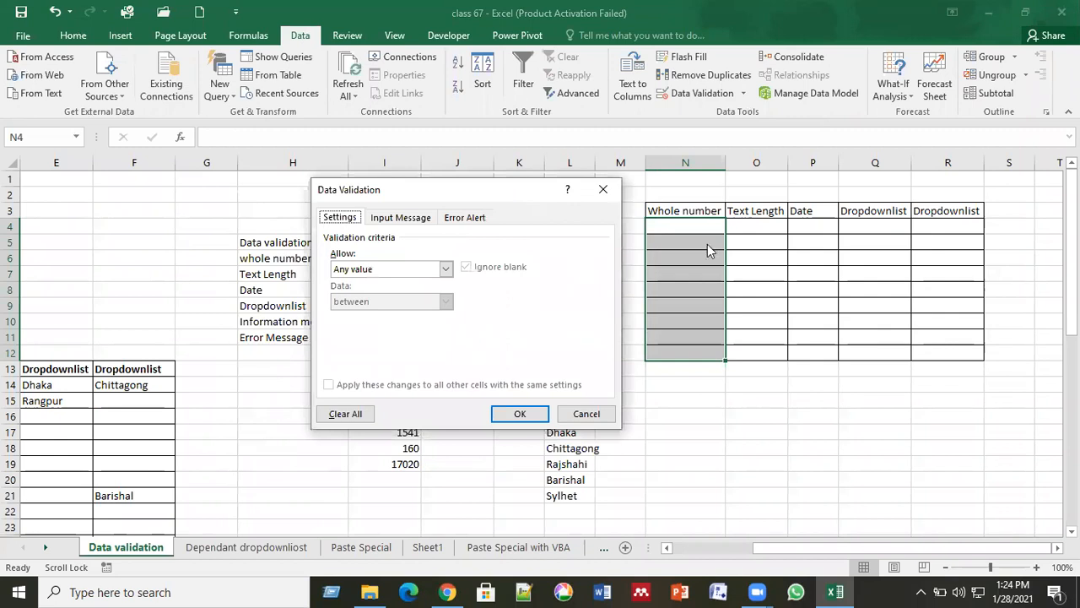
click(446, 270)
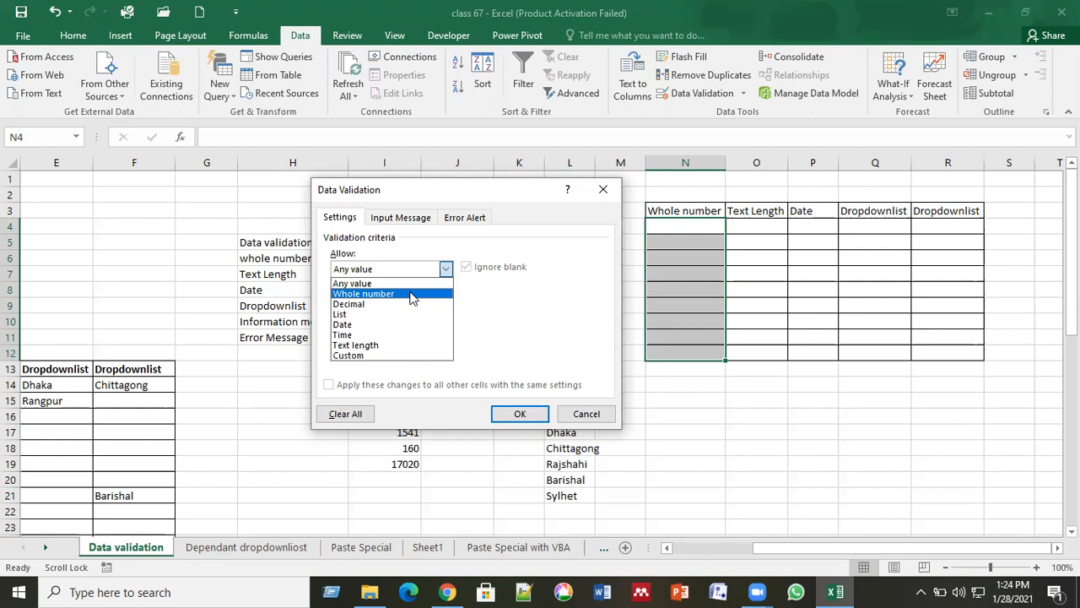
click(412, 298)
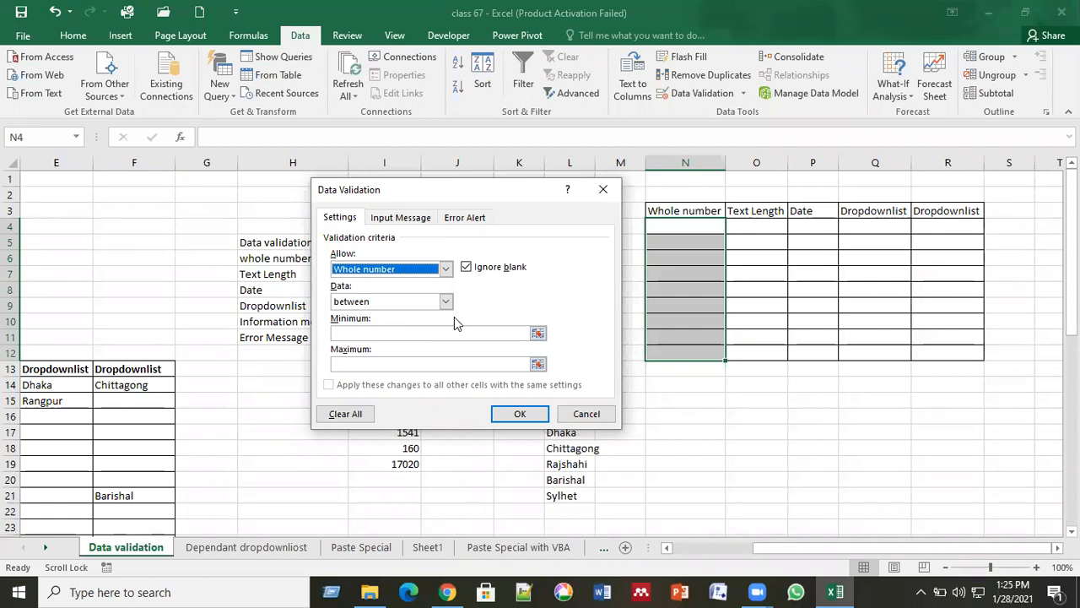
click(406, 333)
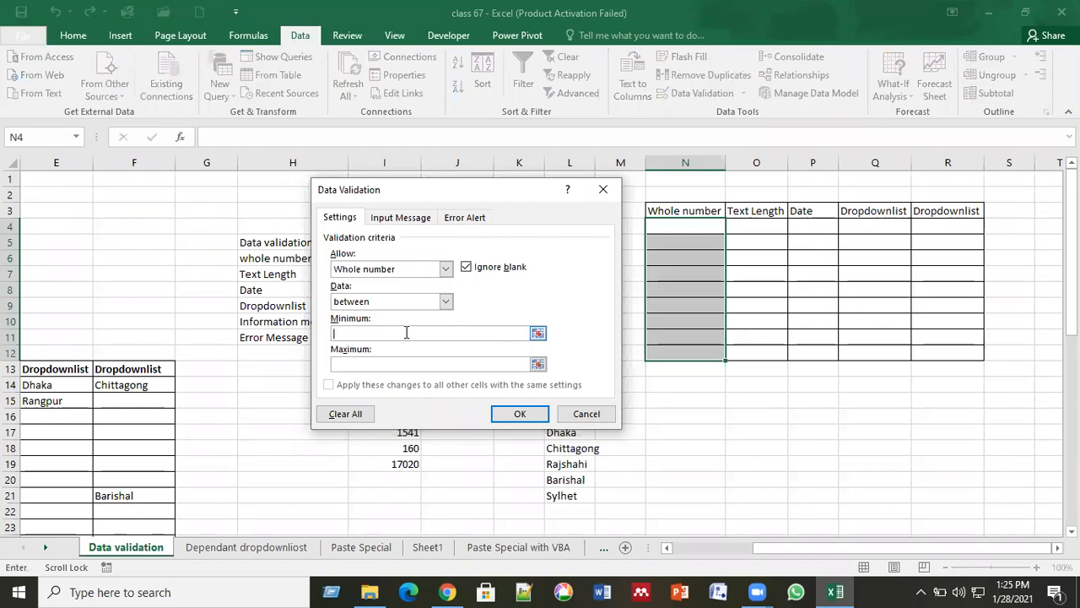
text(50)
click(379, 363)
text(100)
click(518, 414)
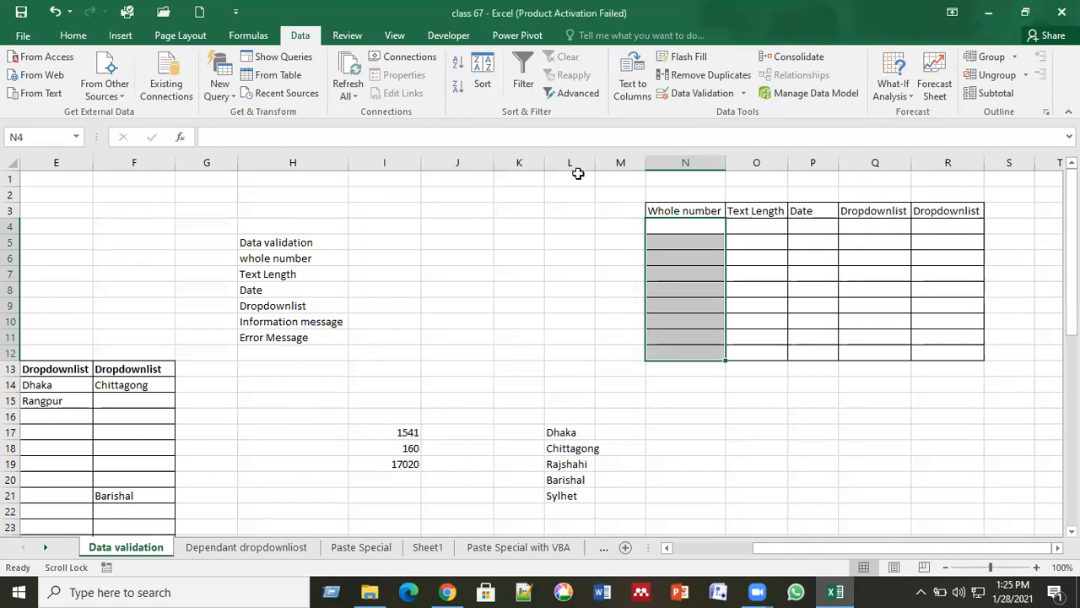
Enter 50, 60, 70 and 90 into N4:N7.
click(615, 247)
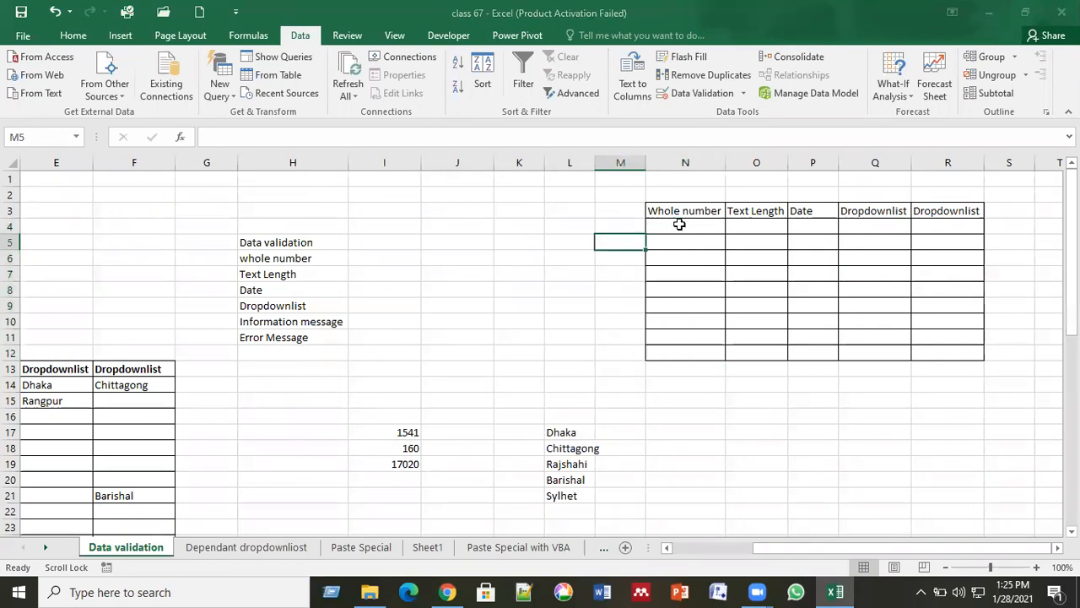
click(680, 225)
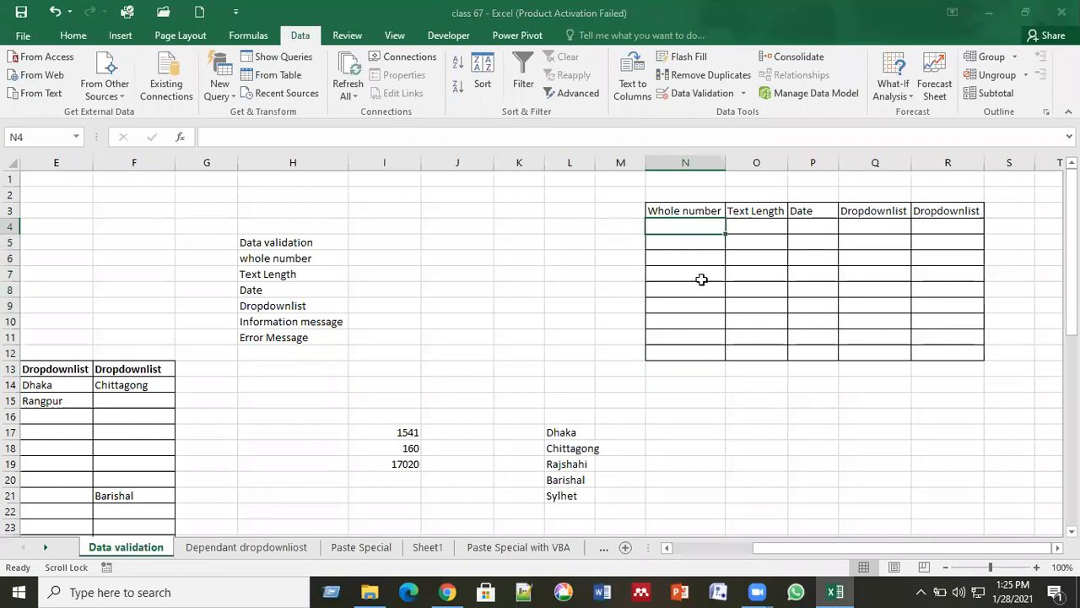
click(687, 352)
click(693, 228)
text(50)
scroll(693, 228, down, 1)
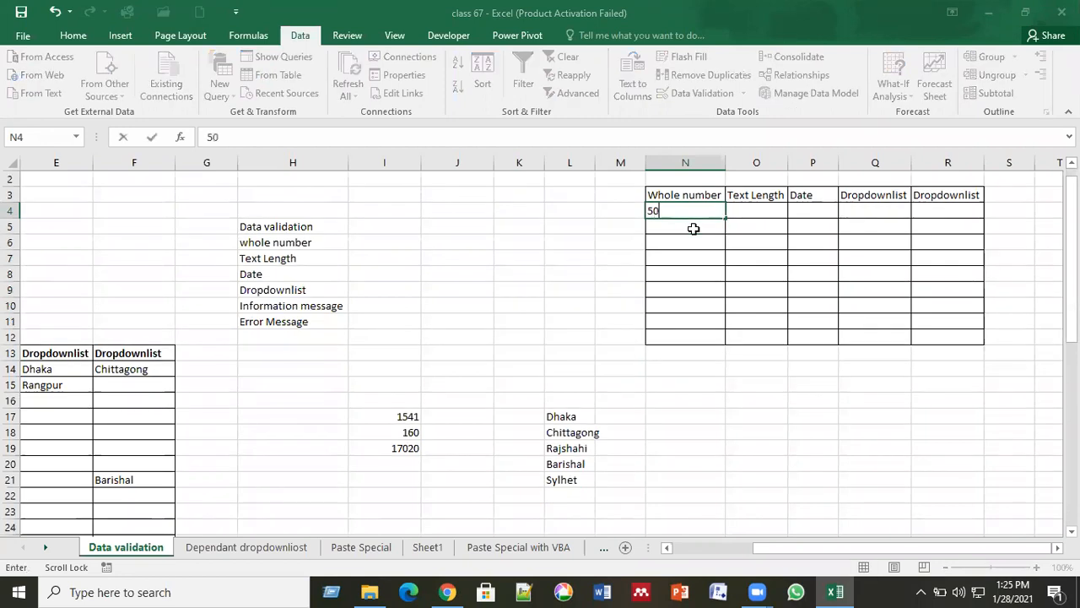
text(6)
key(BackSpace)
key(Return)
text(60)
key(Return)
text(70)
key(Return)
text(90)
key(Return)
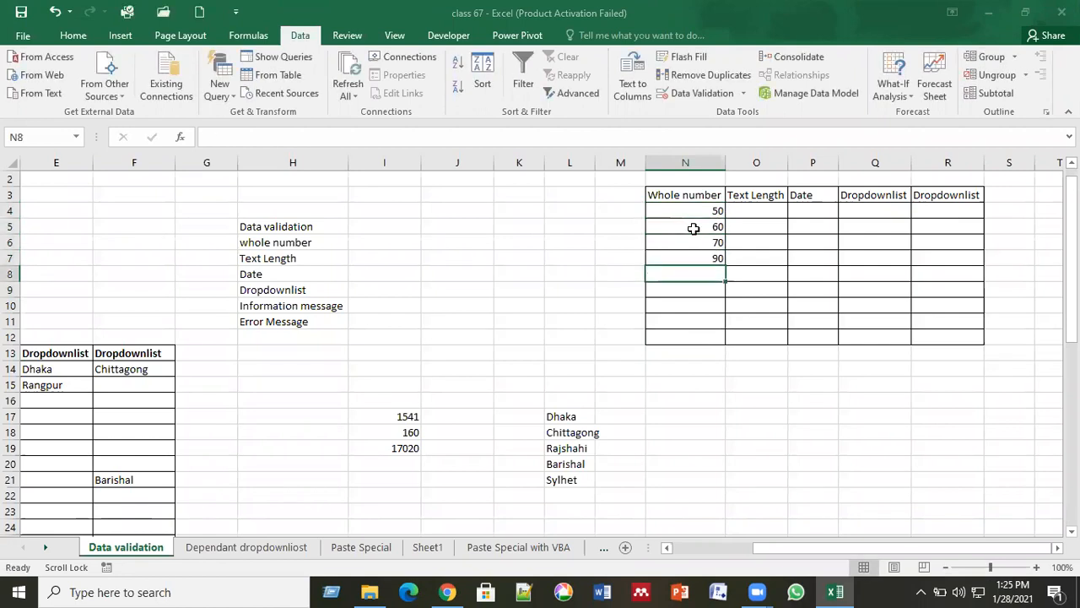
Enter 80, 56, 51, 100 and 99 into N8:N12.
text(80)
key(Return)
text(56)
key(Return)
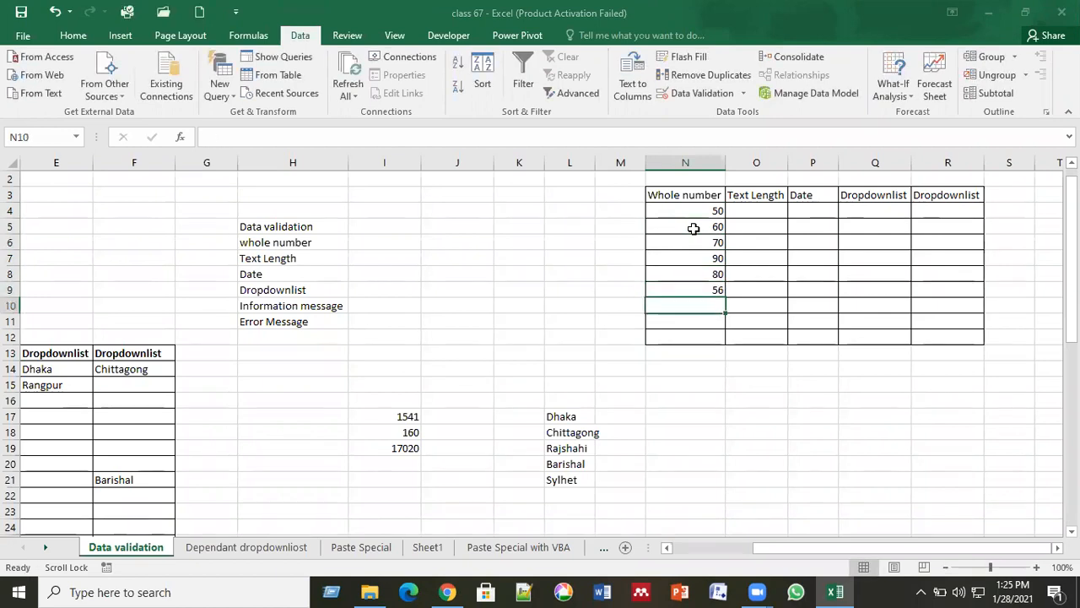
text(51)
key(Return)
text(100)
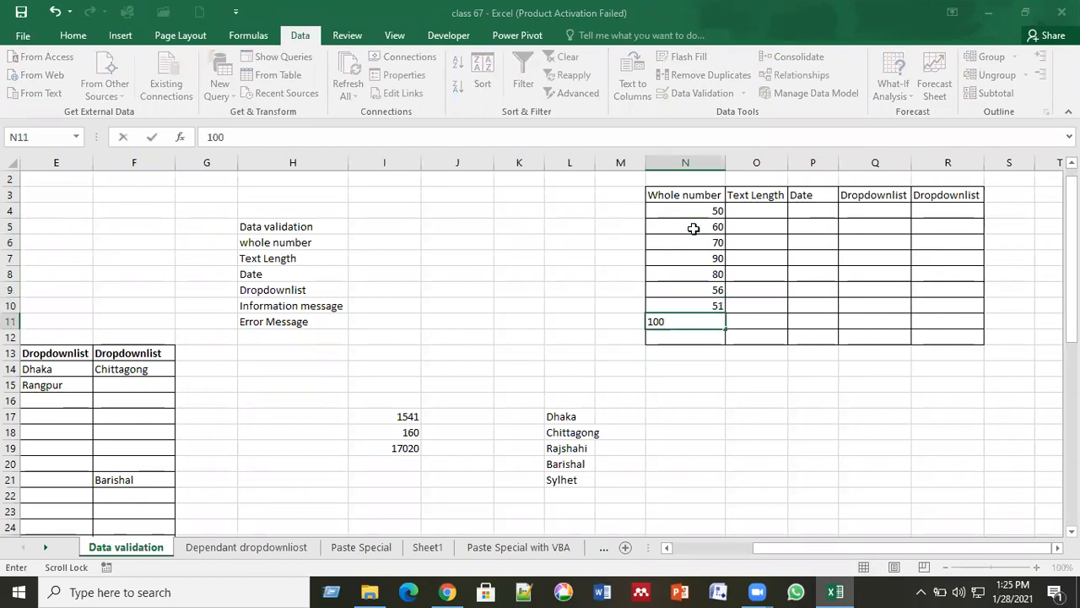
key(Return)
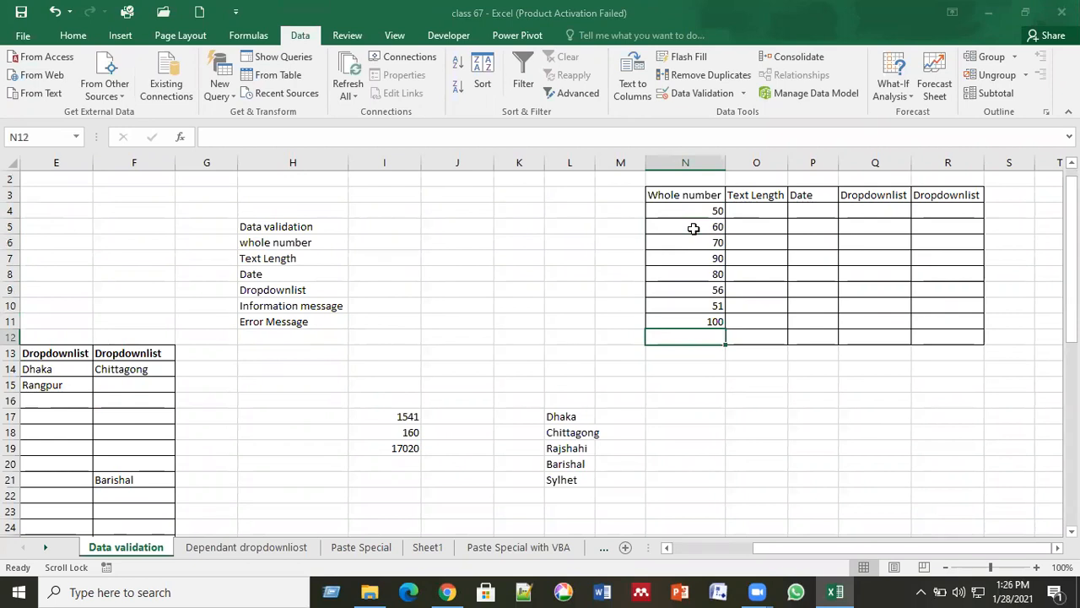
text(99)
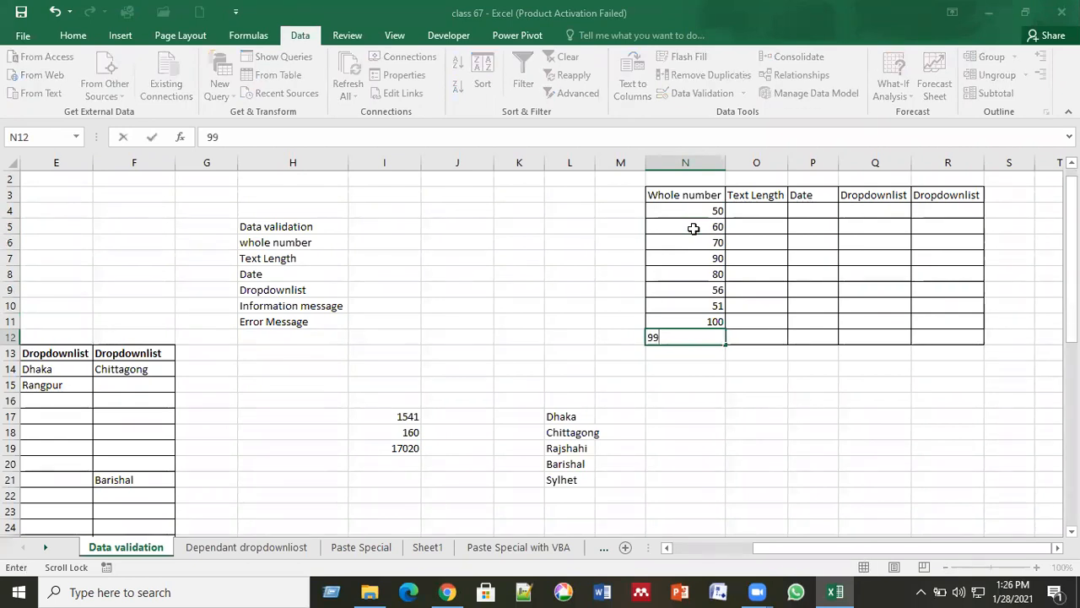
key(Return)
Enter 200 in N4 to trigger the whole-number validation error.
click(698, 257)
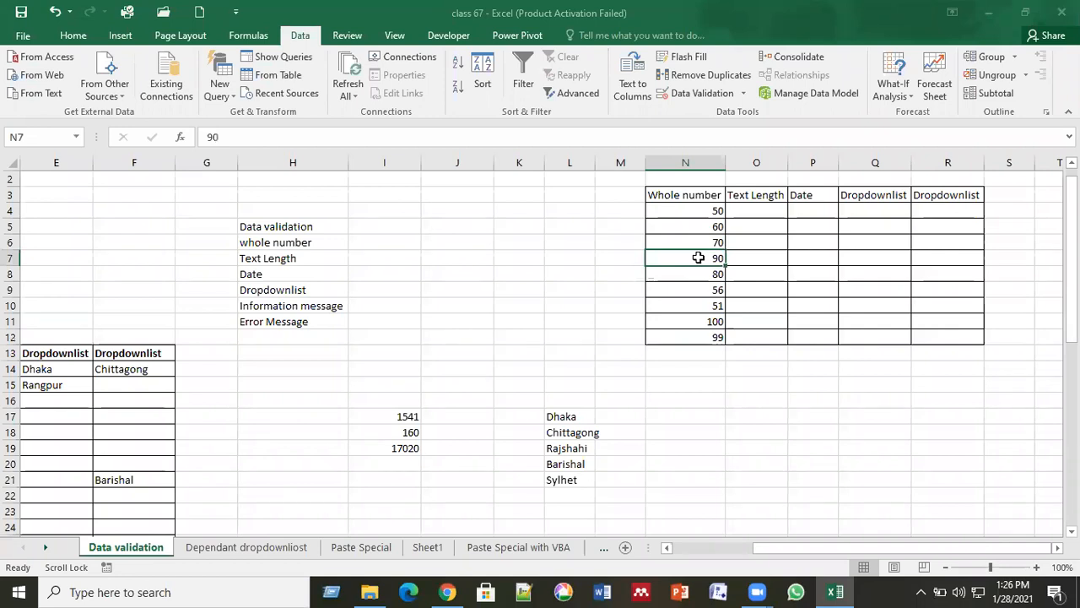
click(692, 209)
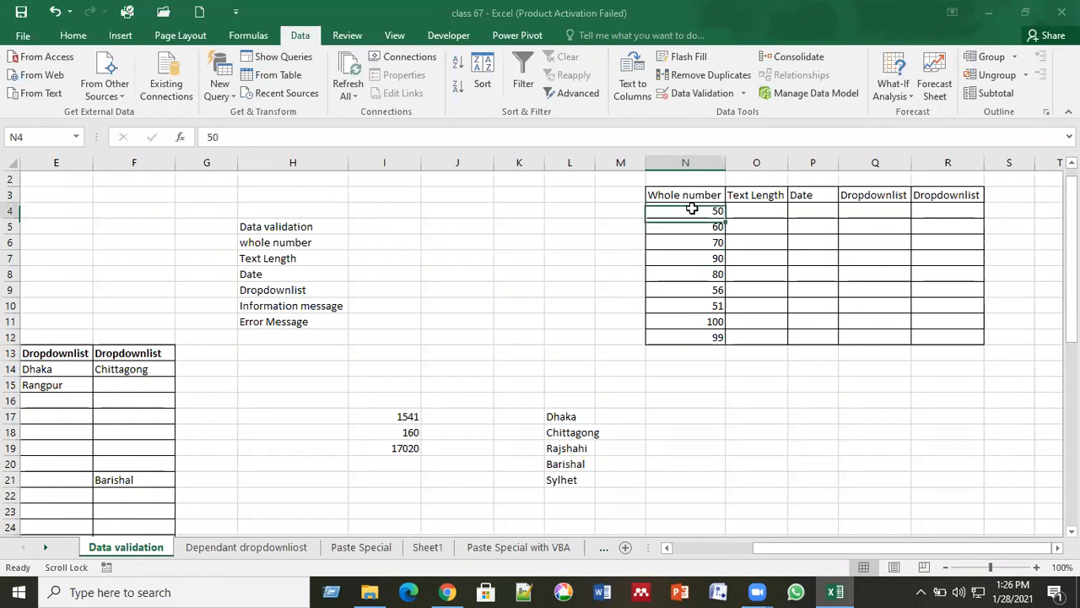
text(200)
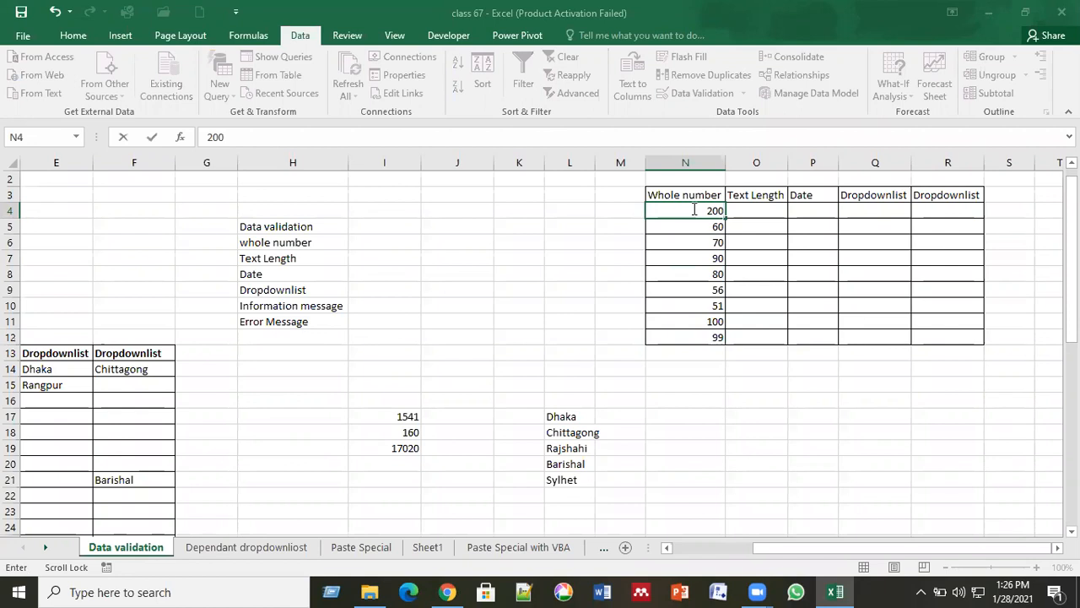
click(760, 250)
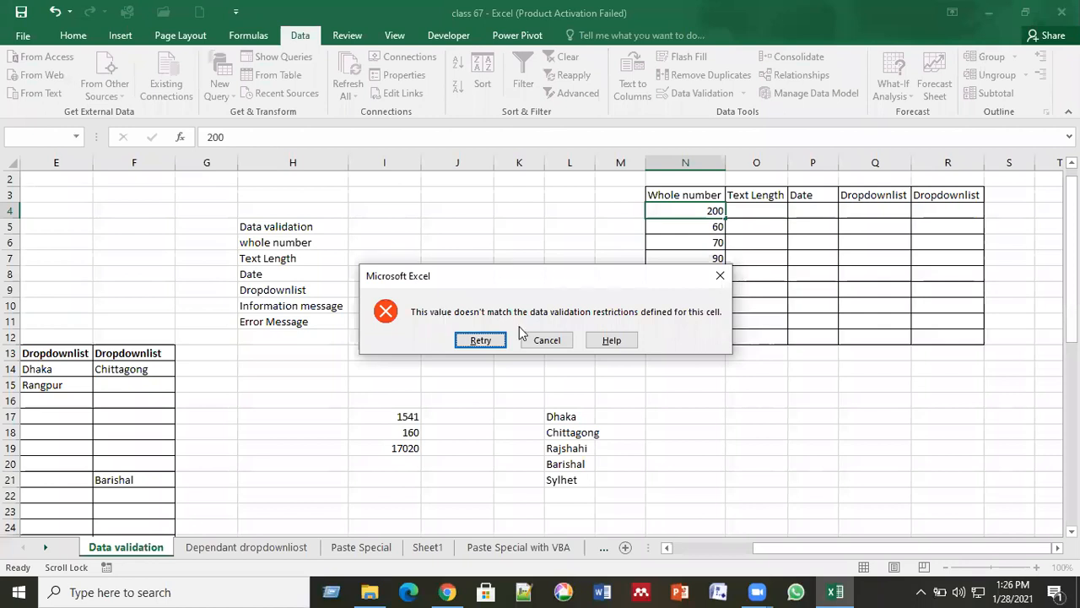
Cancel the rejected 200 so N4 keeps 50, then check cells N7, N4 and N11.
click(547, 339)
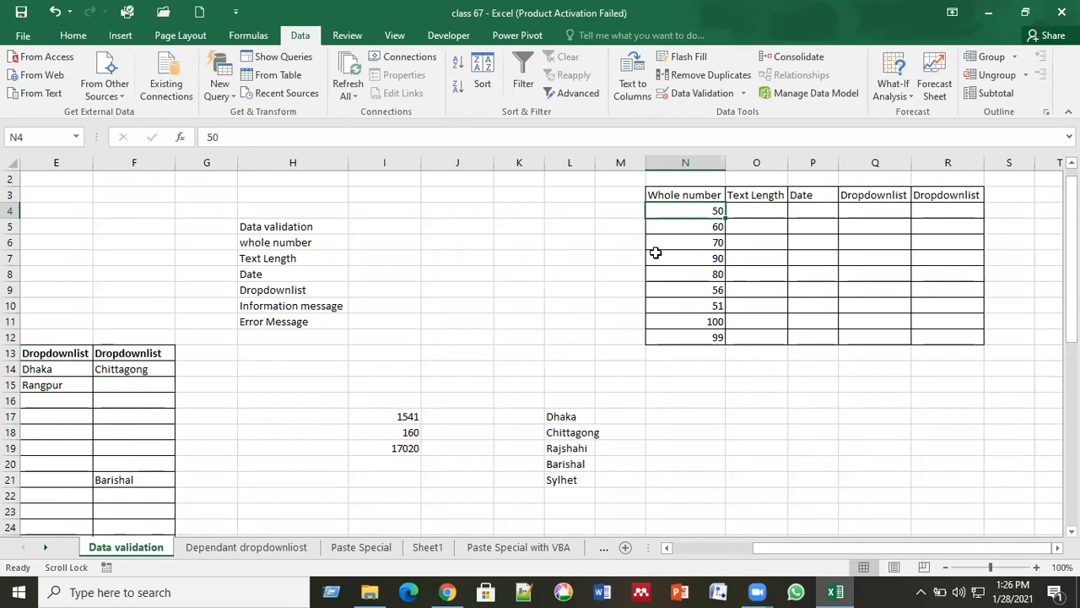
click(672, 255)
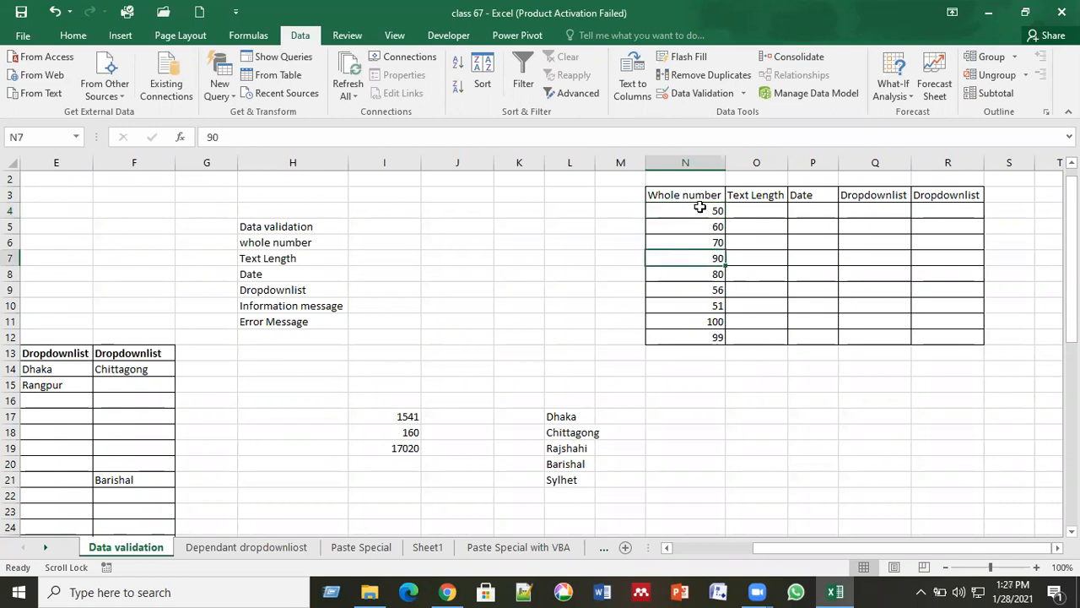
click(699, 210)
click(701, 322)
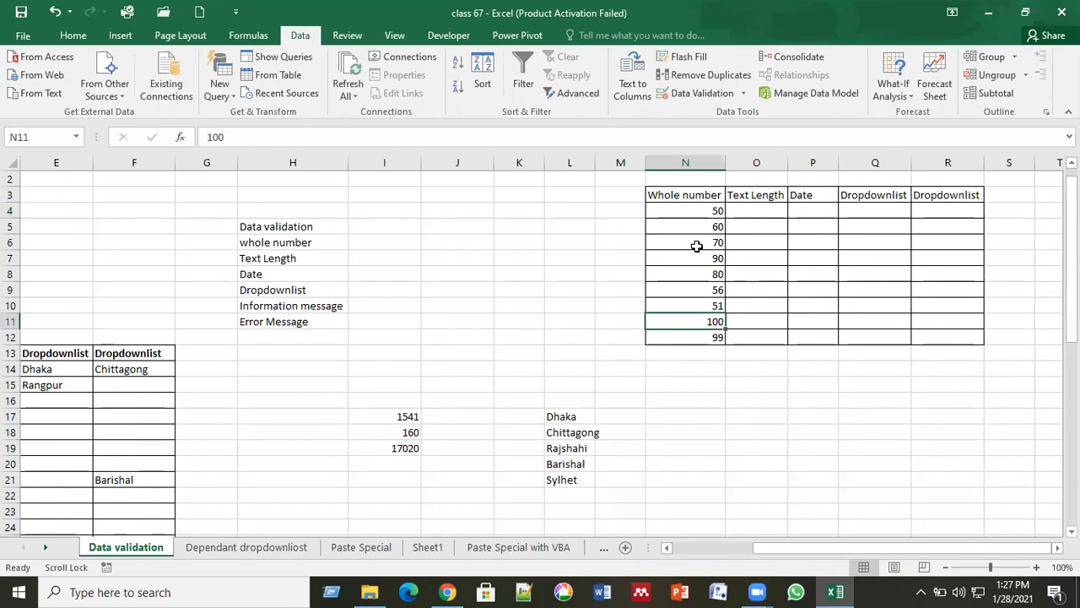
Test 49 in N4, cancel the rejection to restore 50, then move to N14.
click(692, 211)
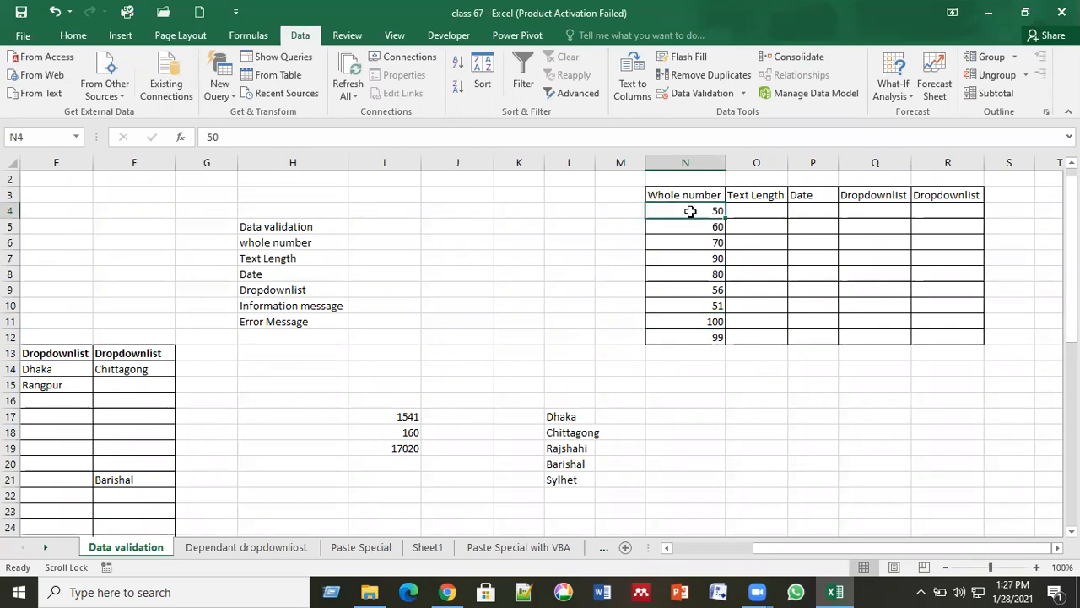
text(49)
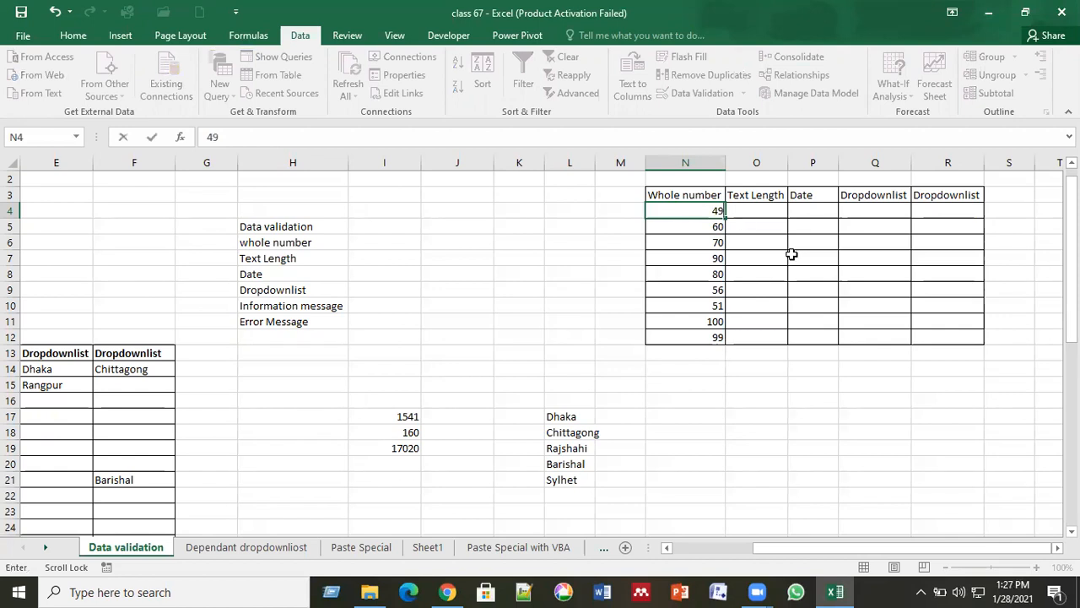
key(Return)
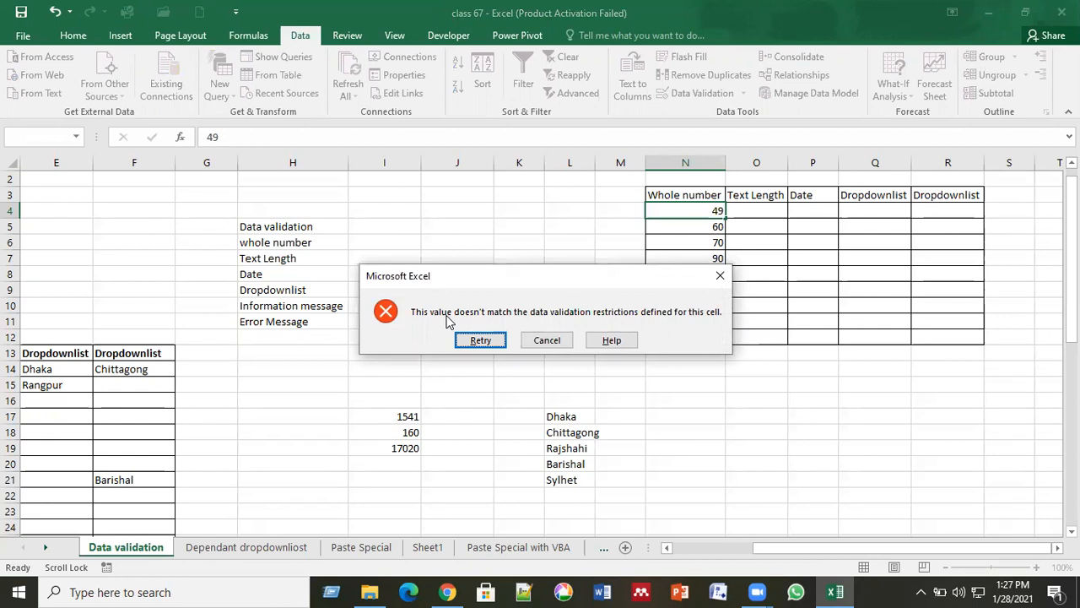
click(557, 340)
click(626, 322)
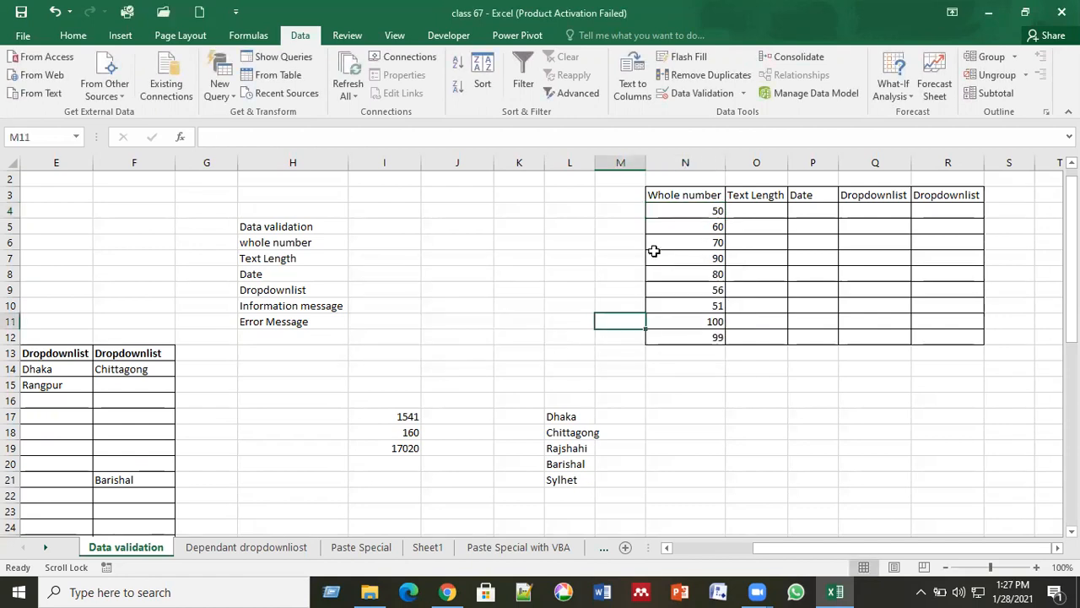
click(686, 214)
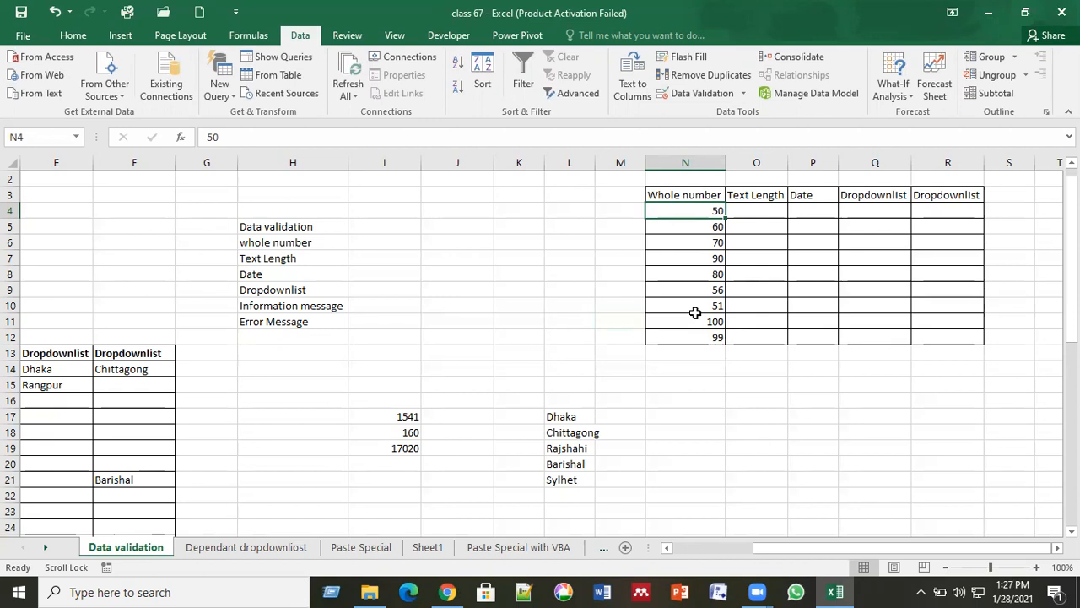
click(680, 240)
click(686, 210)
click(691, 363)
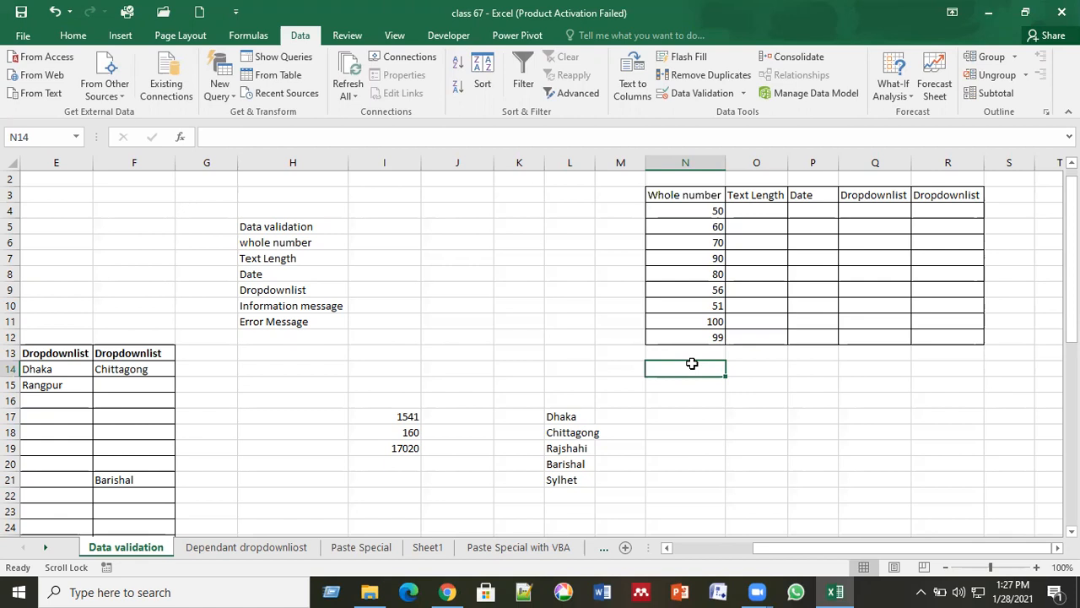
Add borders to cells N14:N19.
drag(691, 363, 701, 445)
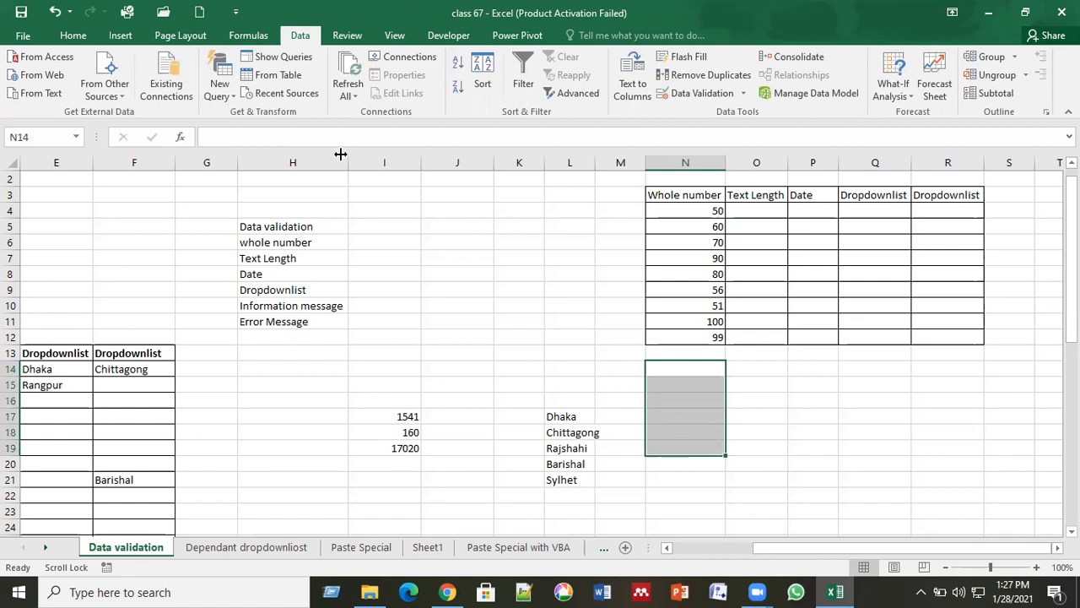
click(73, 35)
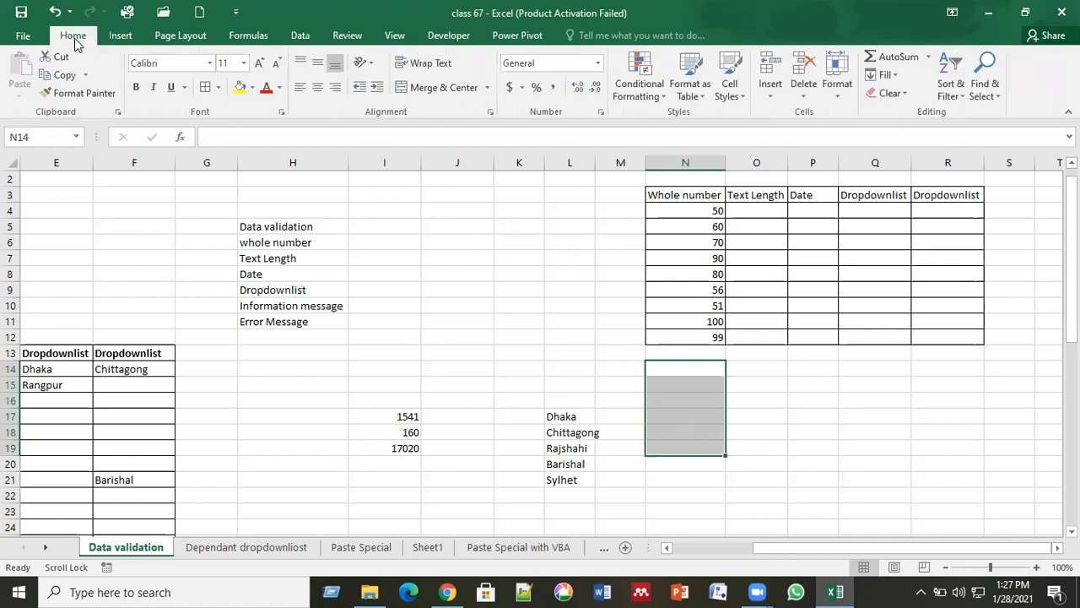
click(204, 88)
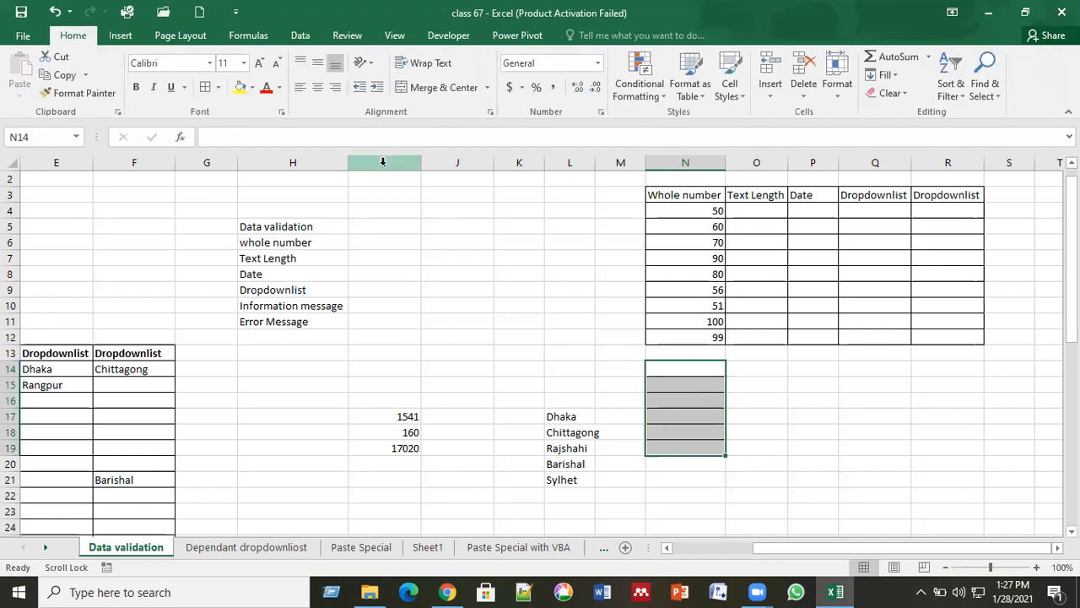
Set N14:N19 validation to Decimal between 3.5 and 5.0.
click(301, 36)
click(688, 95)
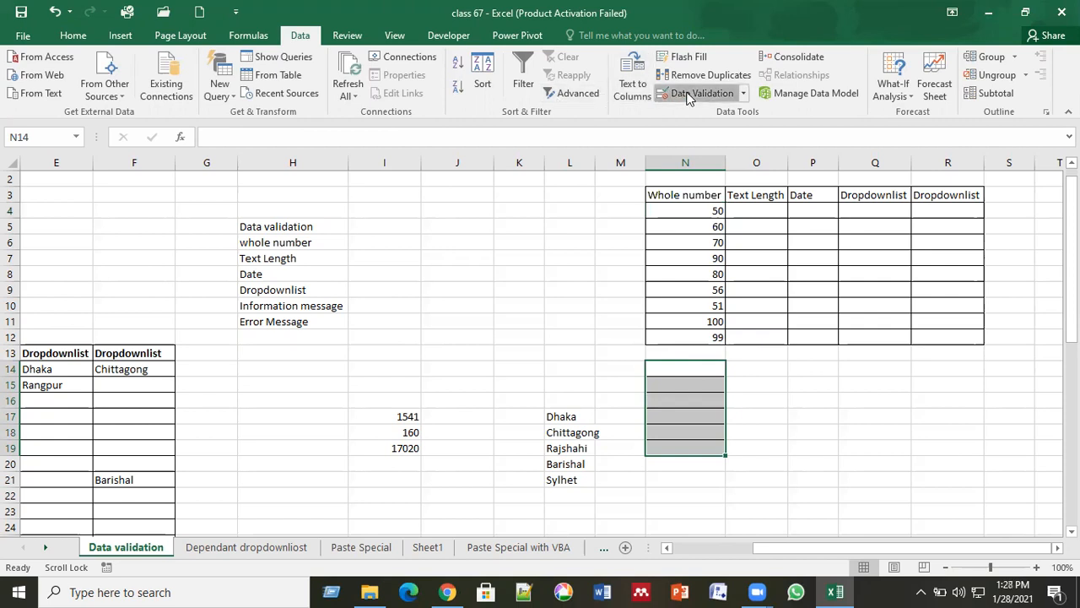
click(424, 267)
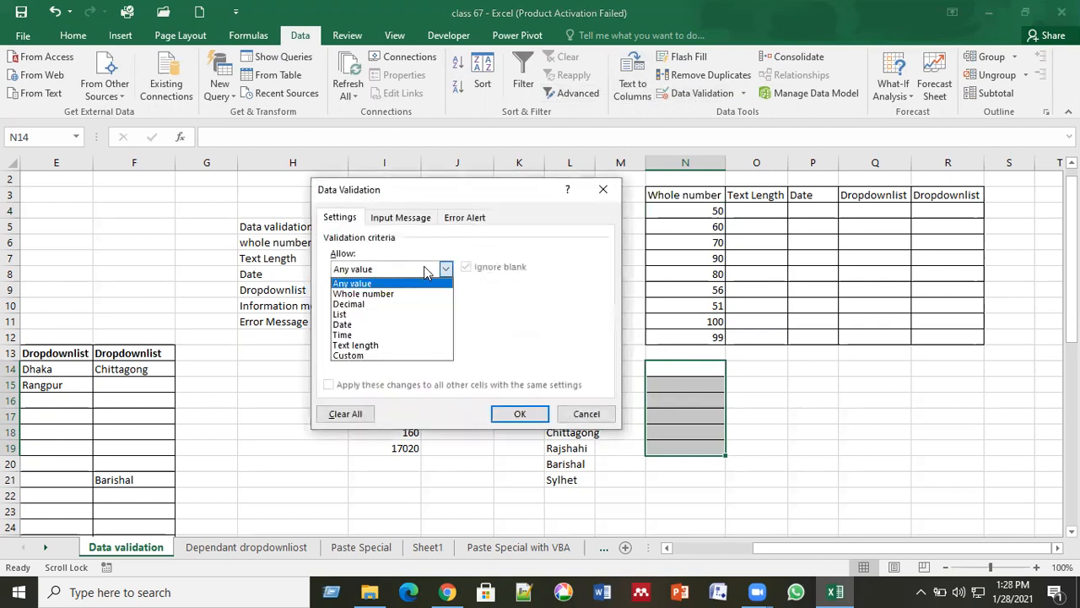
click(391, 304)
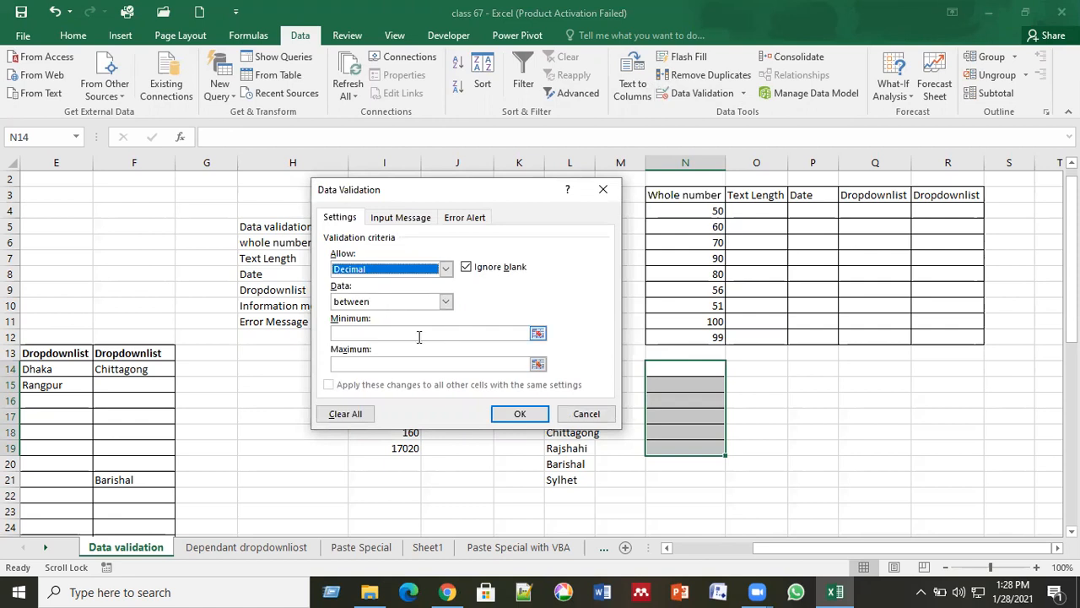
click(418, 337)
text(3.5)
click(398, 362)
text(5.0)
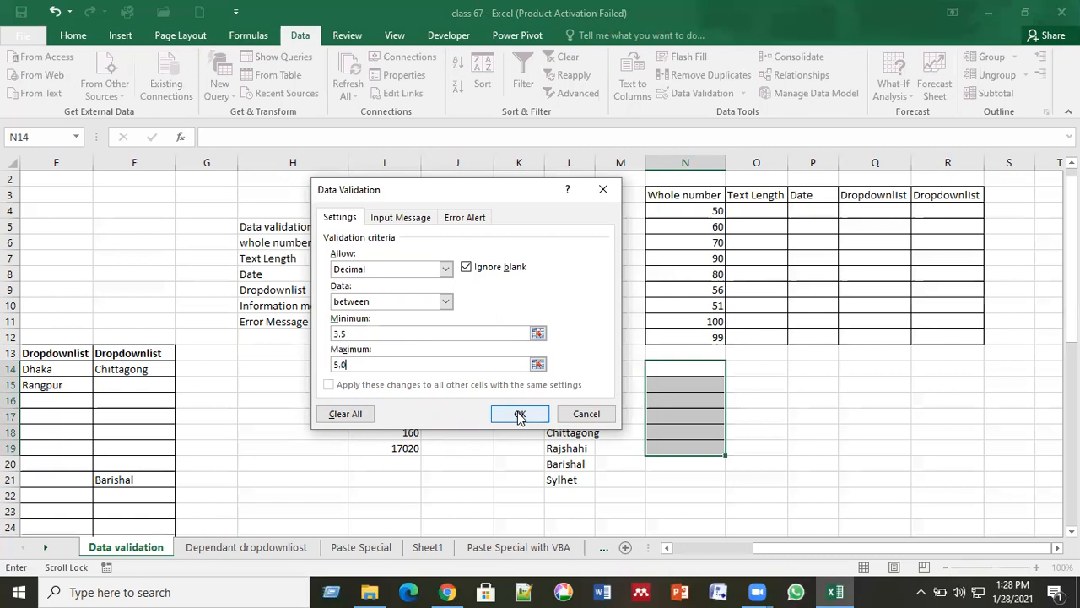
Confirm the decimal rule and enter 3.5, 3.75, 5 and 4.5 into N14:N17.
key(Return)
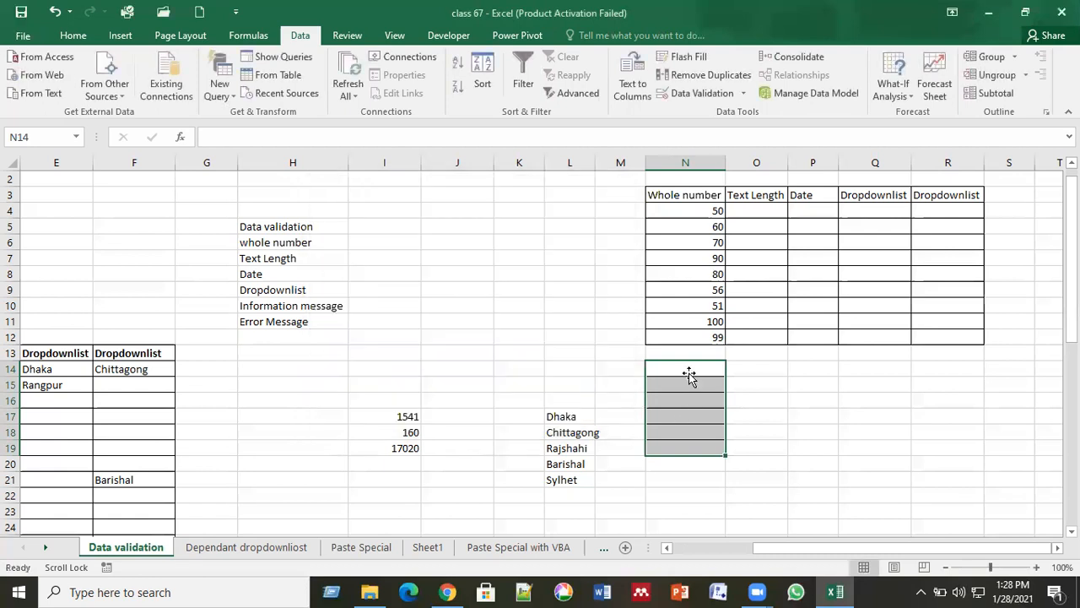
click(689, 374)
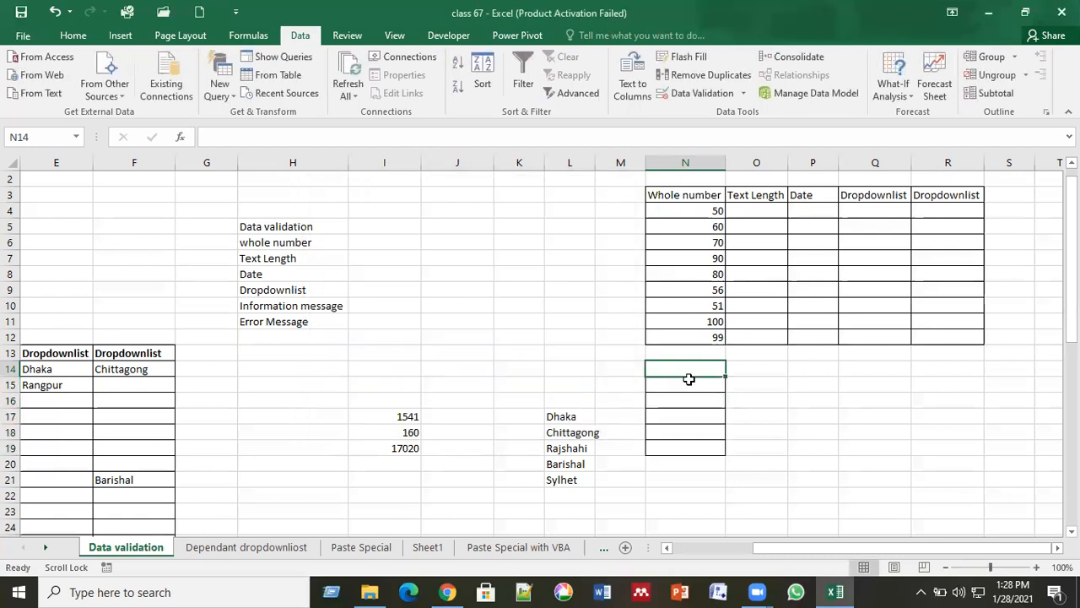
text(3.)
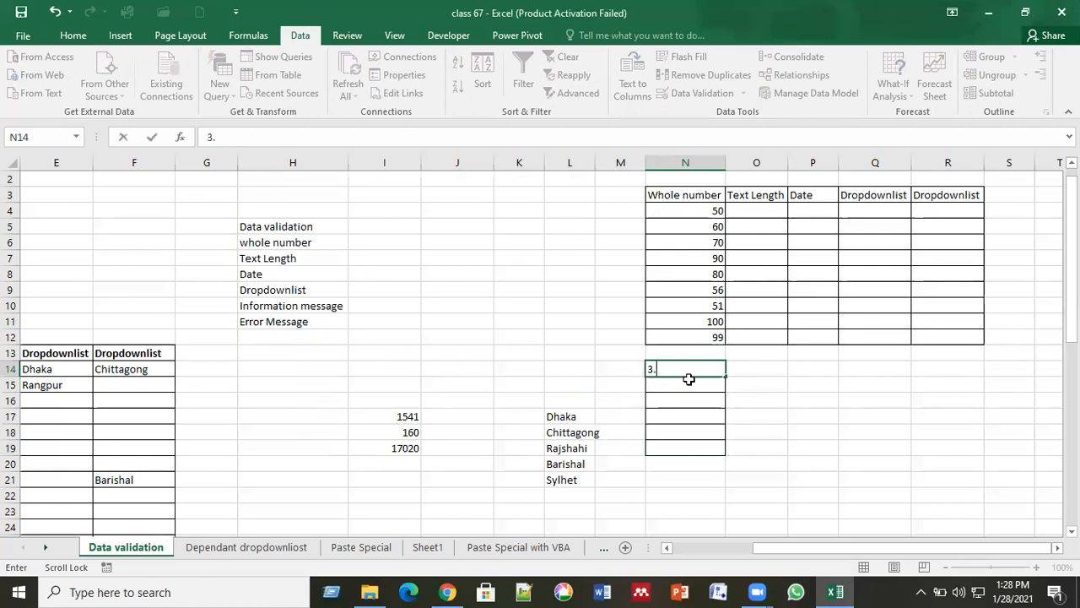
text(5)
key(Return)
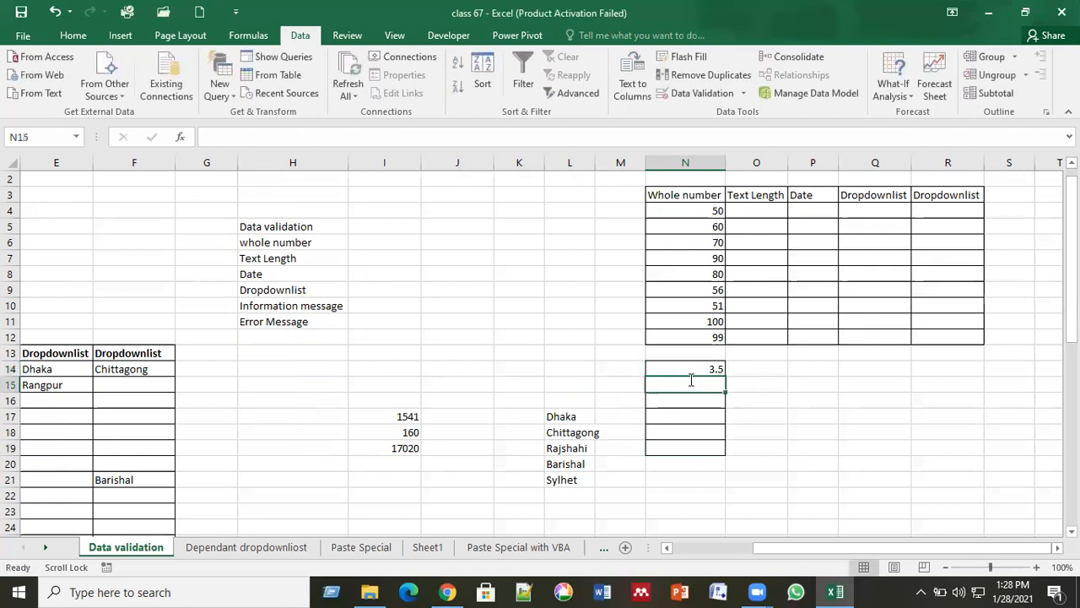
text(3.75)
key(Return)
text(5.)
key(Return)
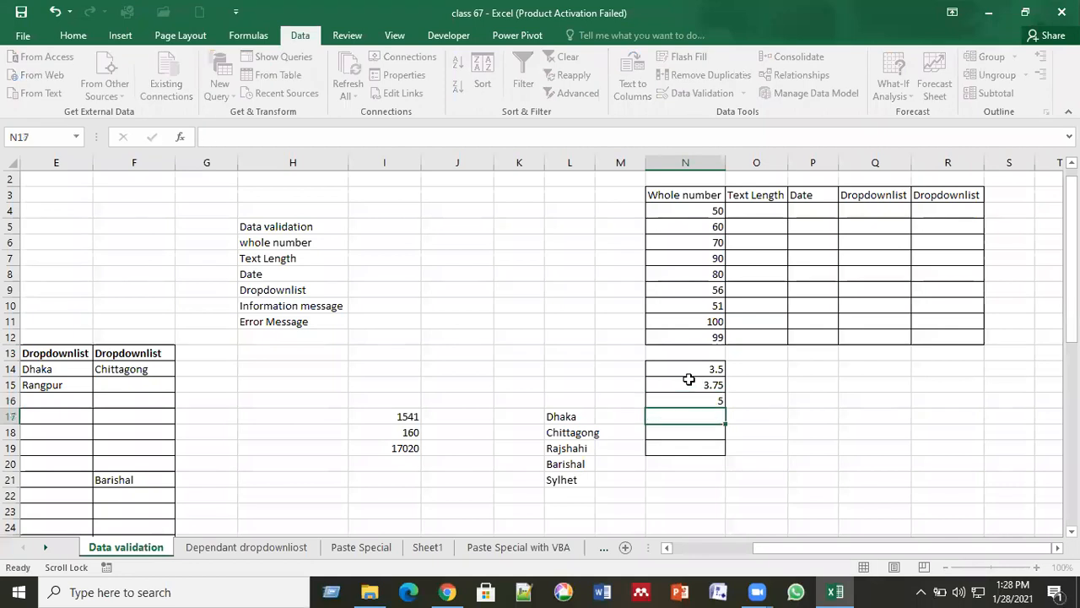
scroll(688, 380, down, 1)
text(4.5)
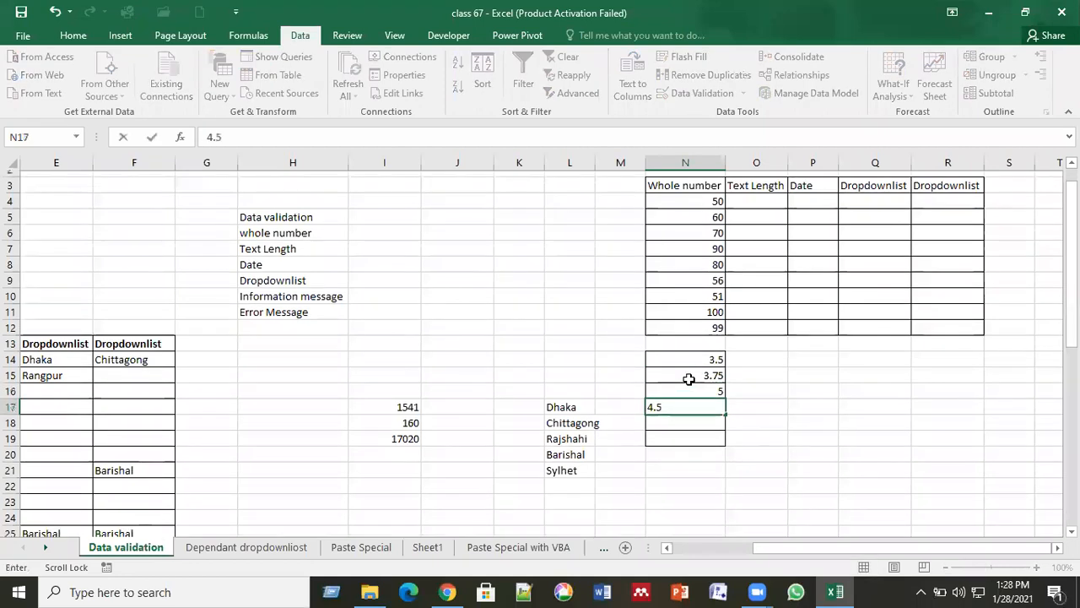
key(Return)
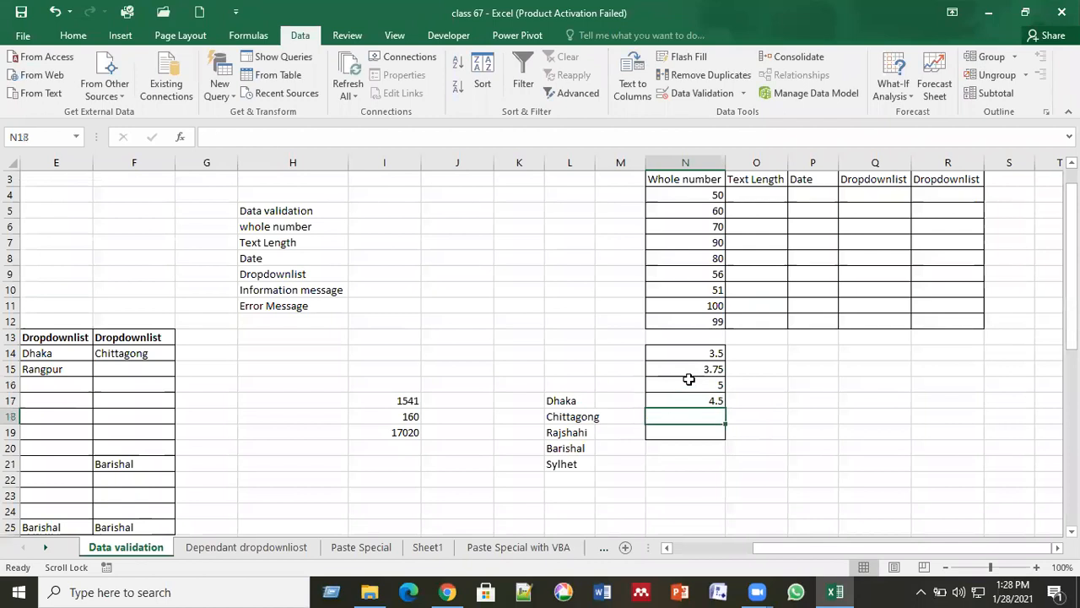
Try 3 in N18, cancel the rejection, then enter 3.85 and 5 into N18:N19.
text(3)
key(Return)
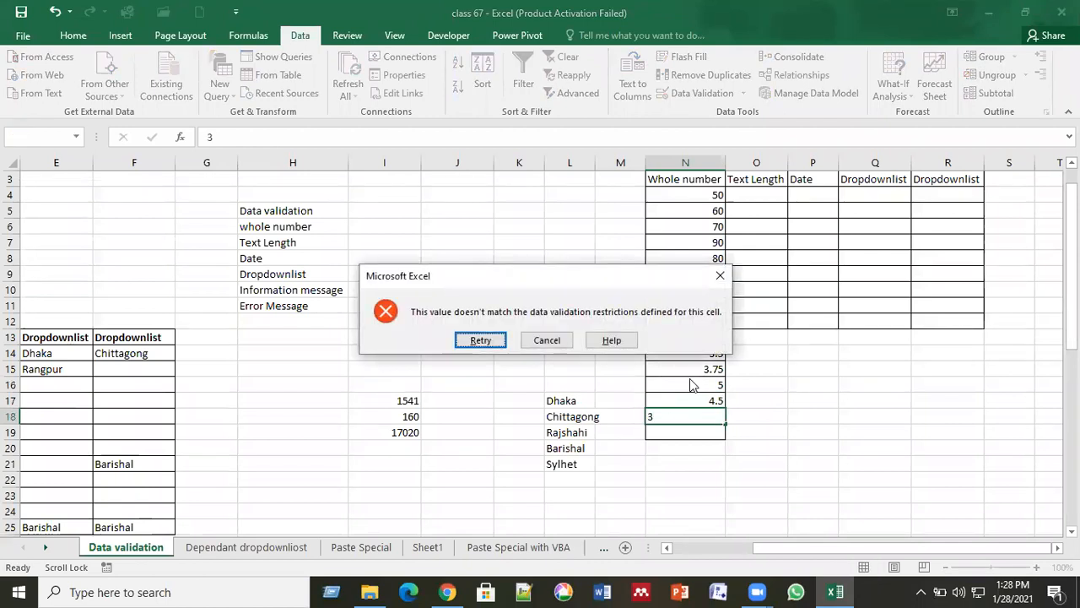
click(548, 342)
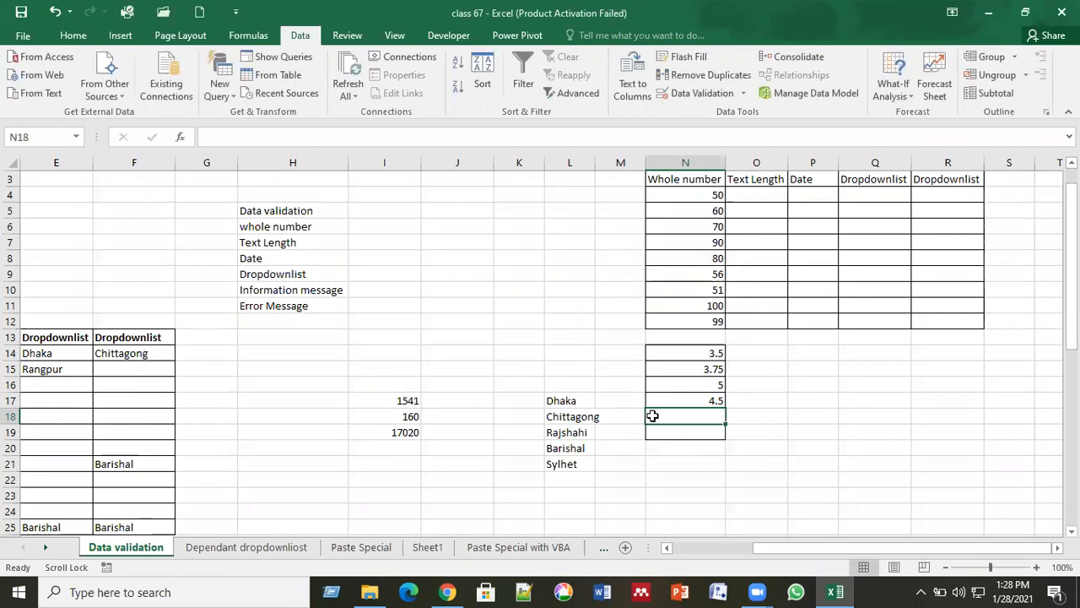
text(3)
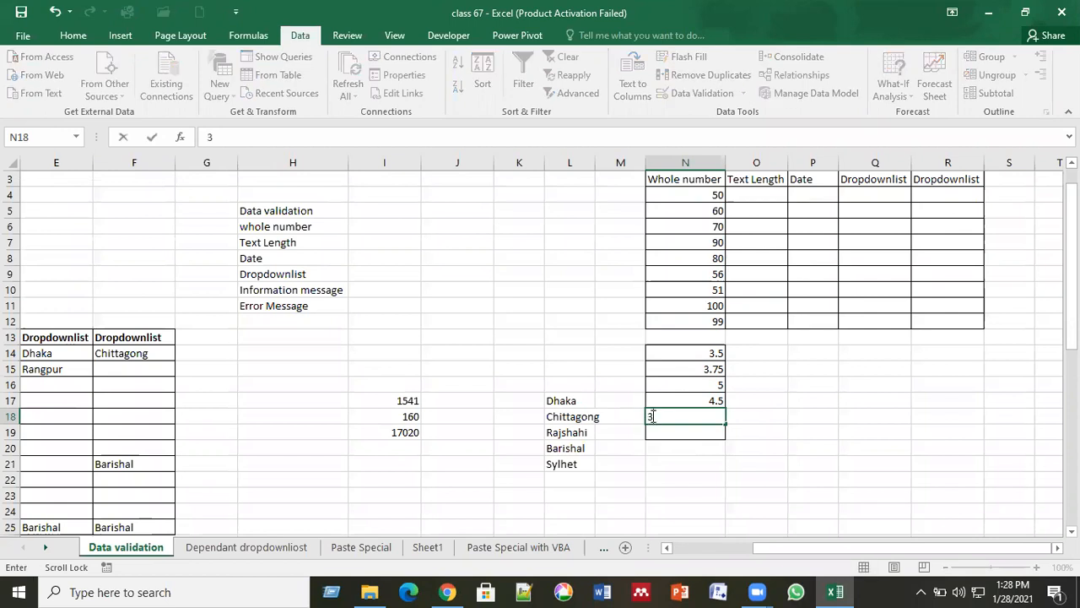
text(.85)
key(Return)
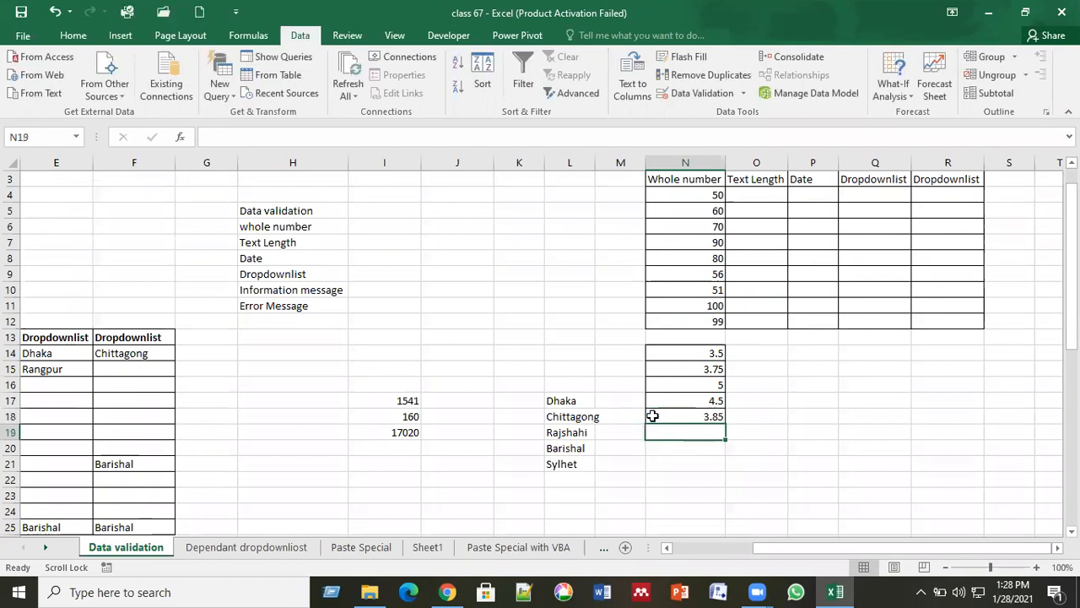
text(5.0)
key(Return)
Check the accepted values in N15, N5 and N16.
scroll(652, 416, up, 2)
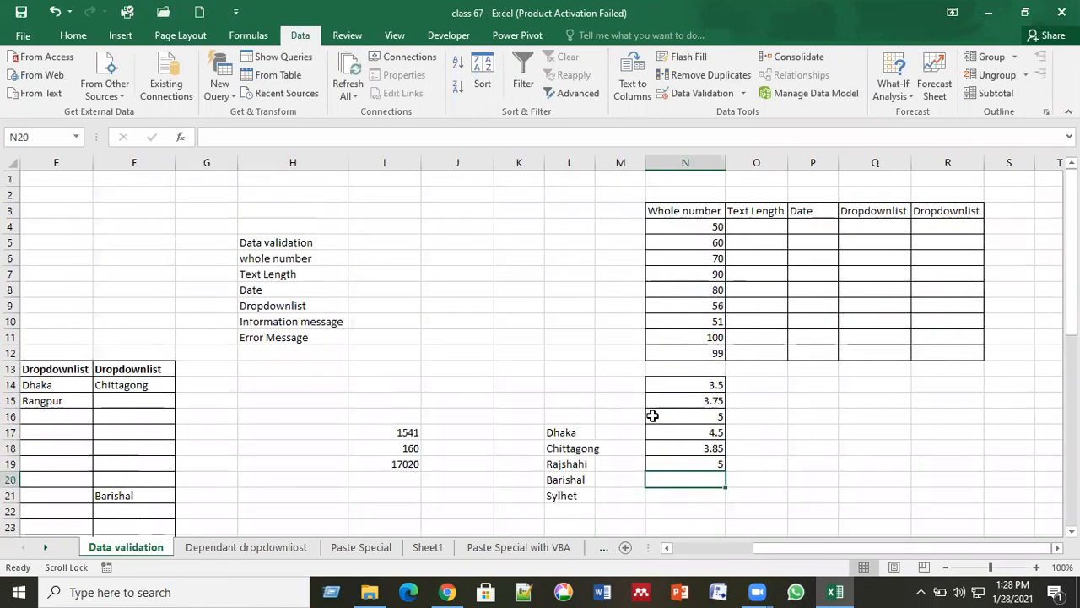
click(790, 477)
click(708, 393)
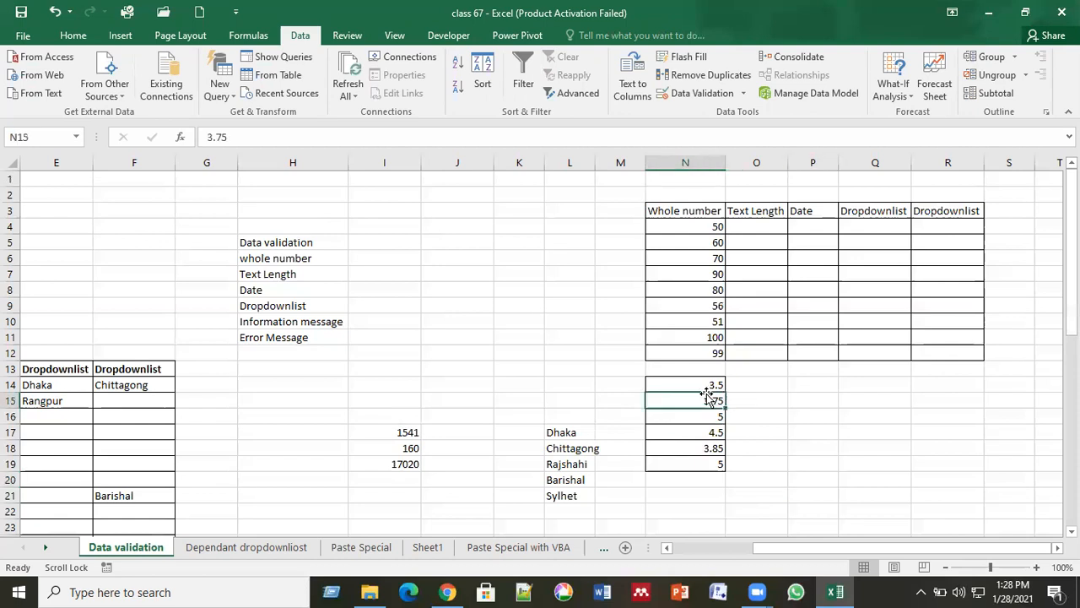
click(688, 247)
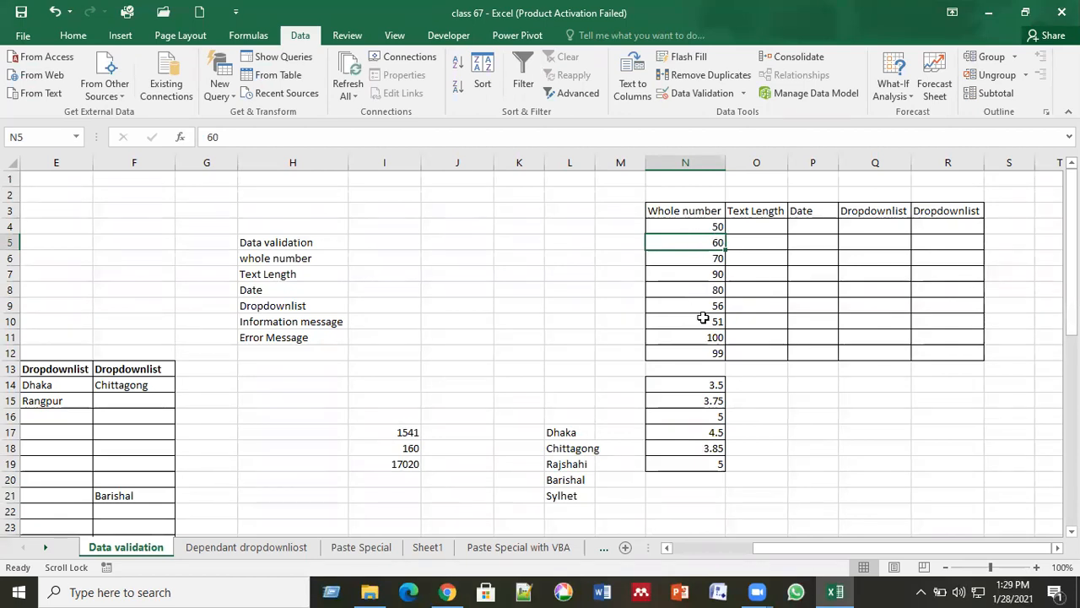
click(691, 418)
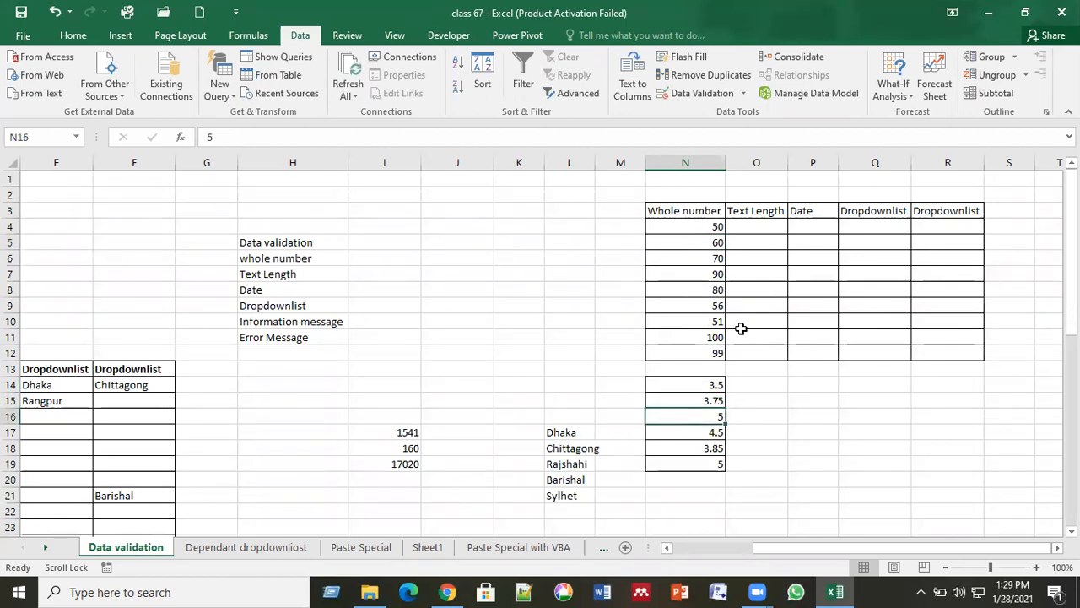
click(755, 227)
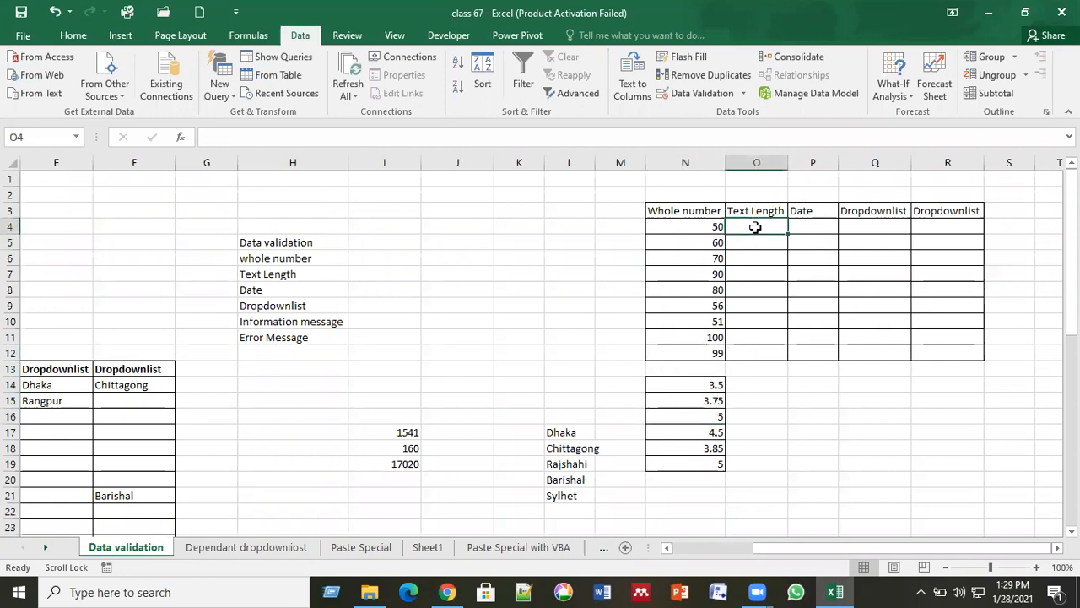
Give O4:O12 a Text length validation: between minimum 2 and maximum 5.
drag(756, 227, 766, 351)
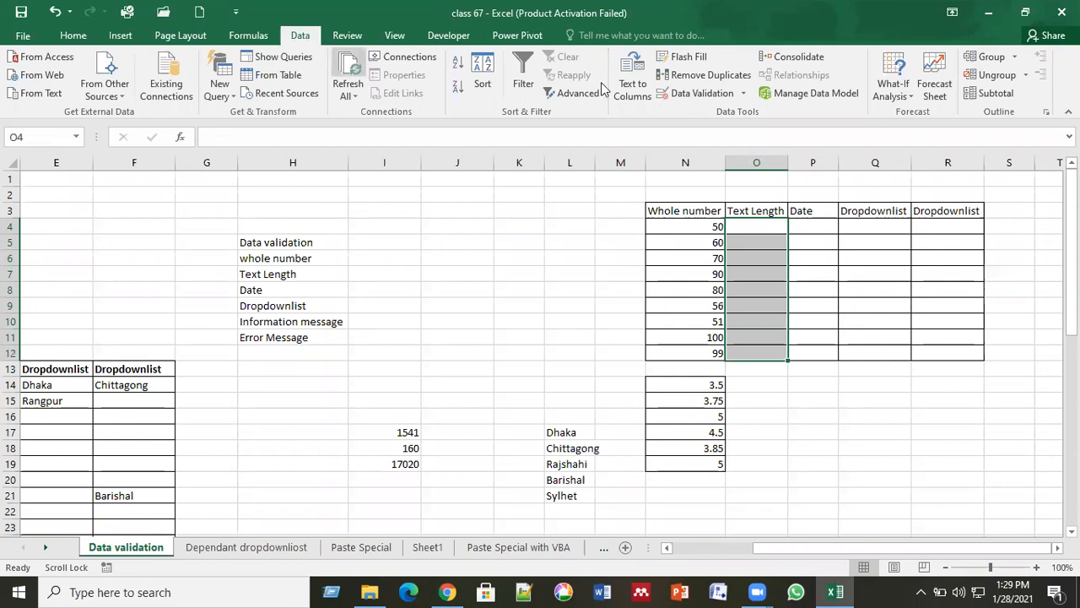
click(697, 93)
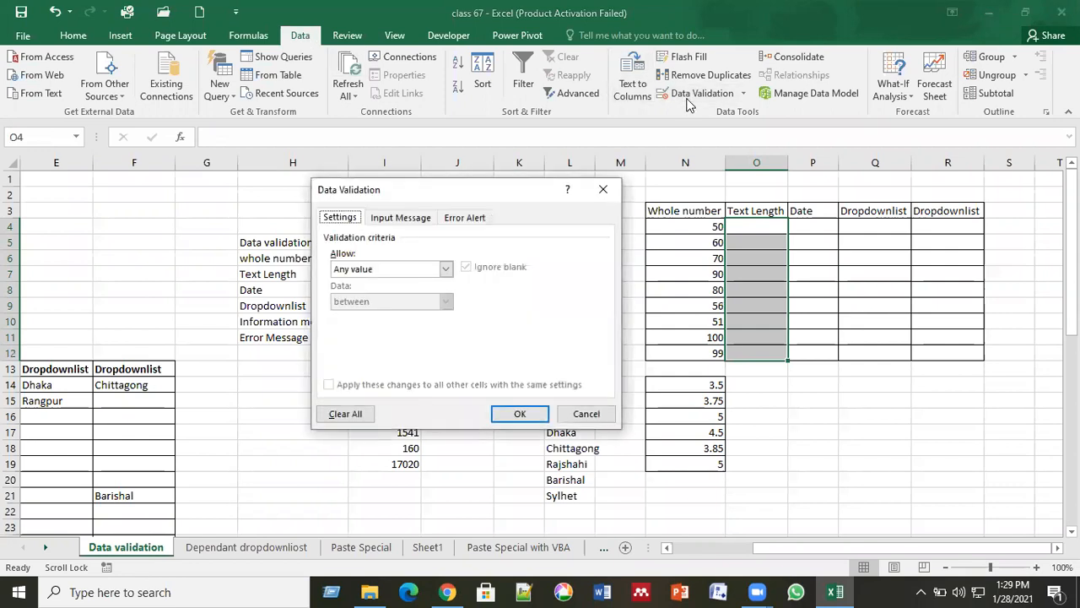
click(446, 269)
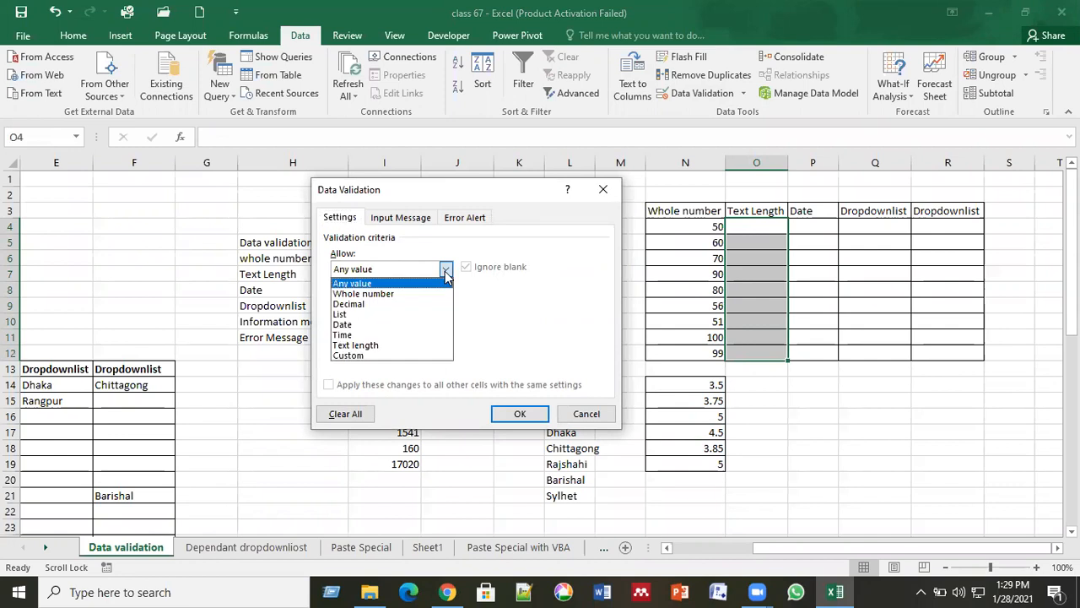
click(393, 345)
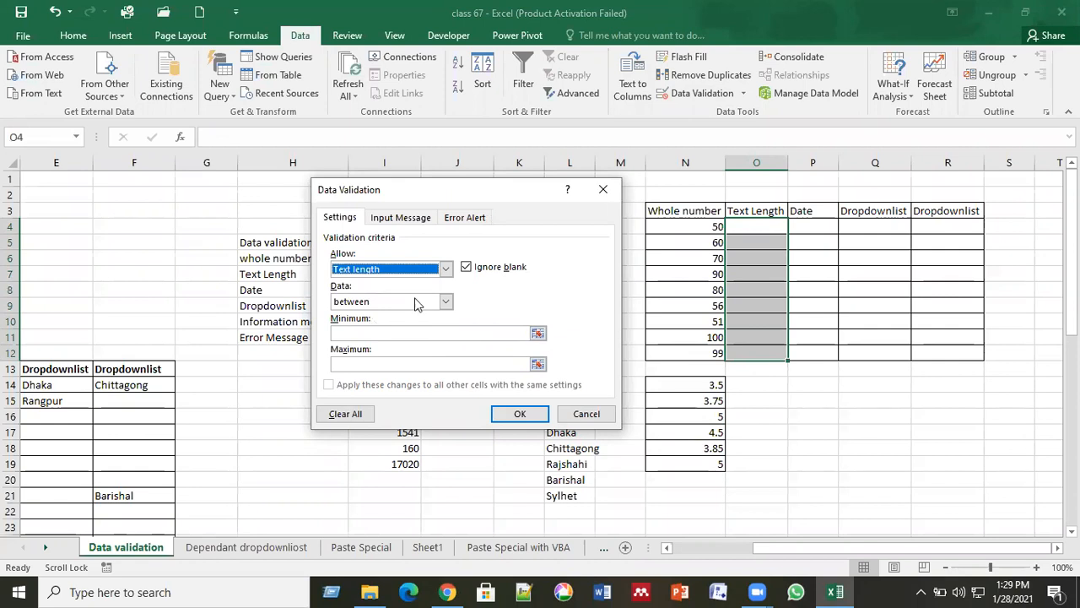
click(376, 333)
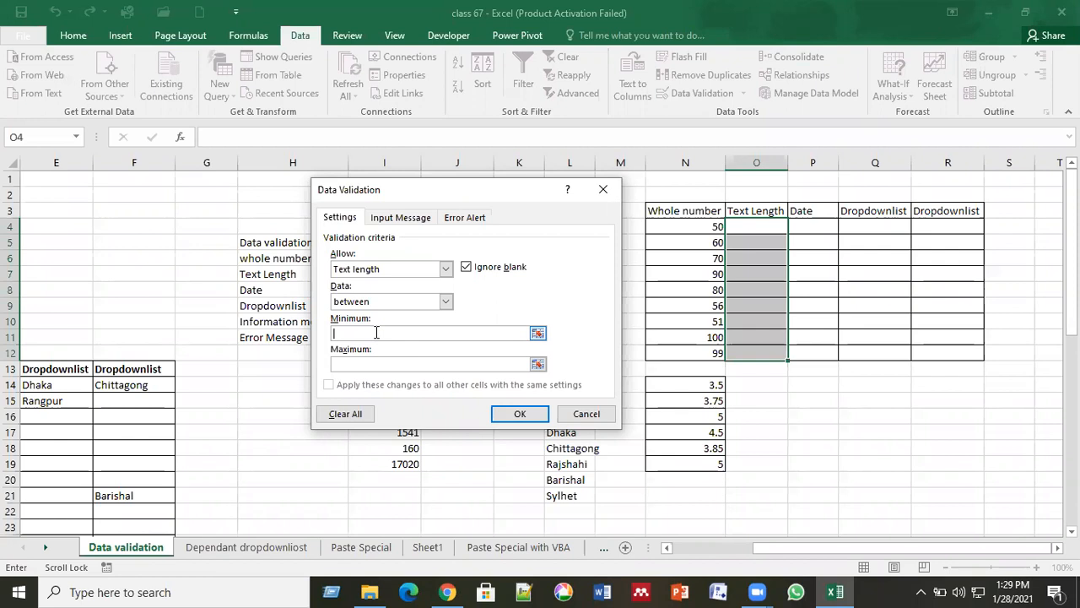
text(2)
click(371, 362)
text(5)
click(521, 413)
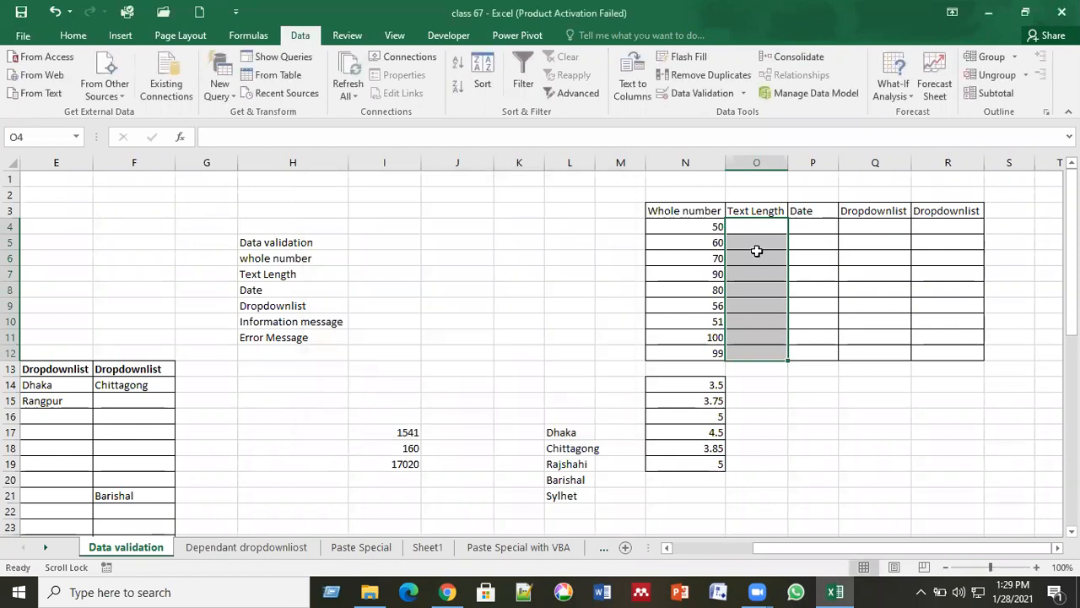
click(756, 253)
Test O4 with a one-letter entry, which is rejected, then enter ab.
drag(755, 226, 762, 354)
click(769, 223)
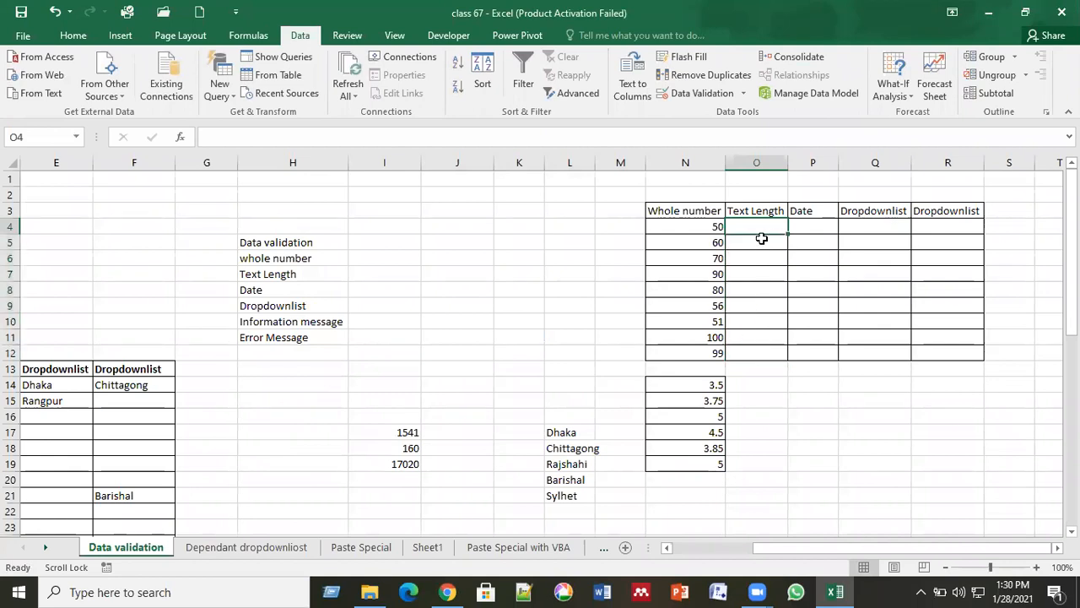
text(a)
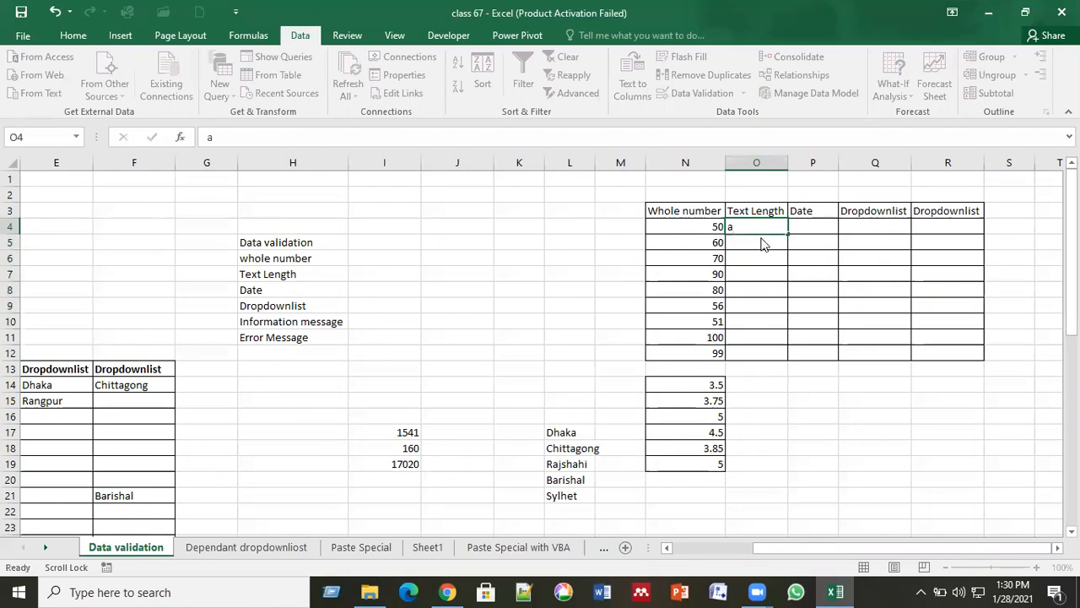
key(Return)
click(549, 346)
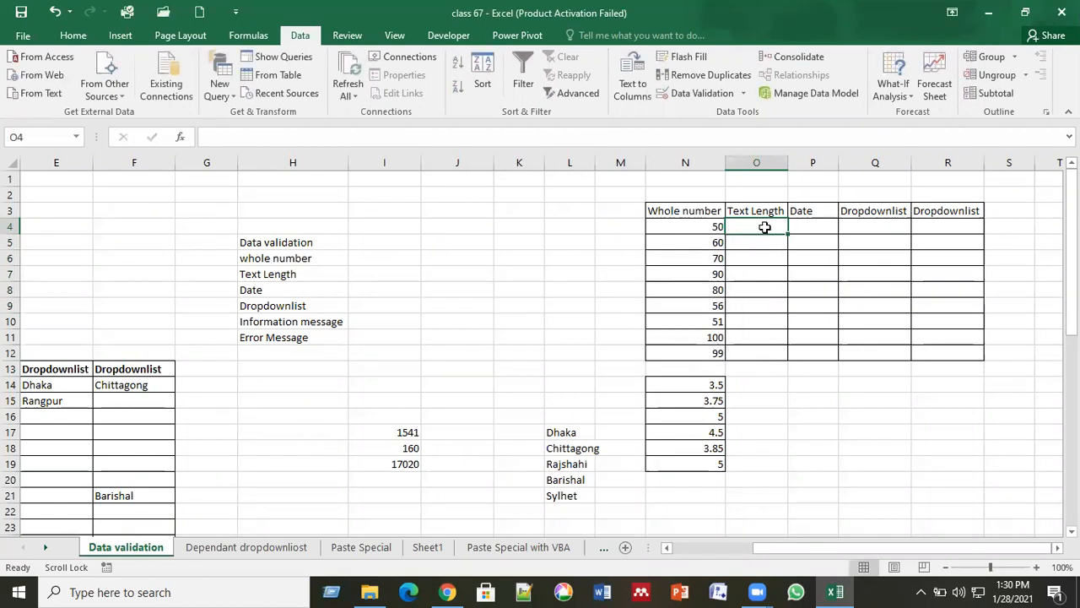
text(b)
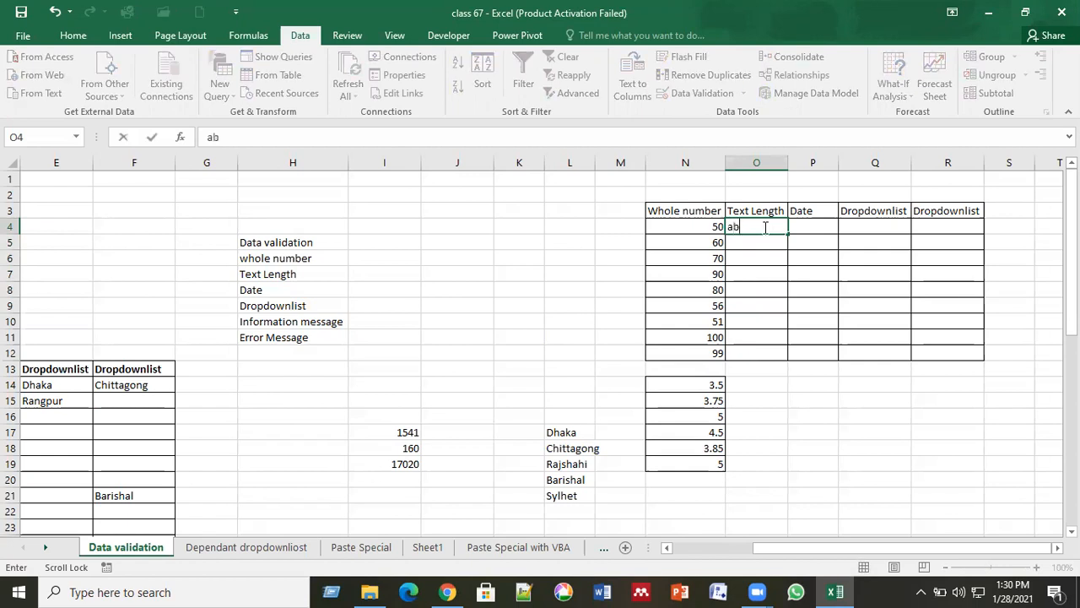
key(Return)
Enter abc, abcd and abcde in O5:O7; cancel the rejected abcdef in O8.
text(abc)
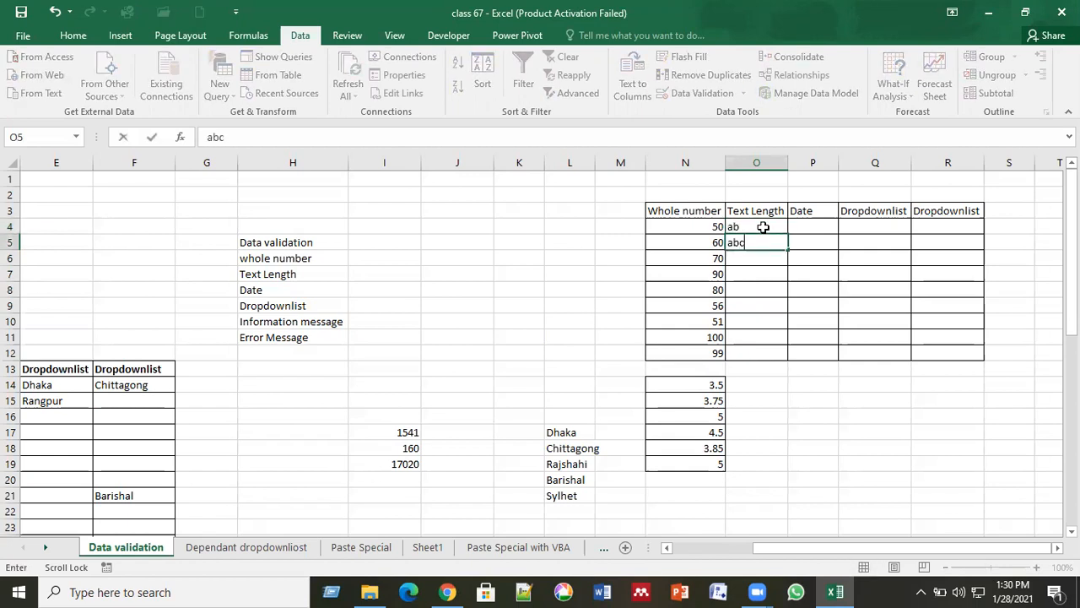
key(Return)
text(abcd)
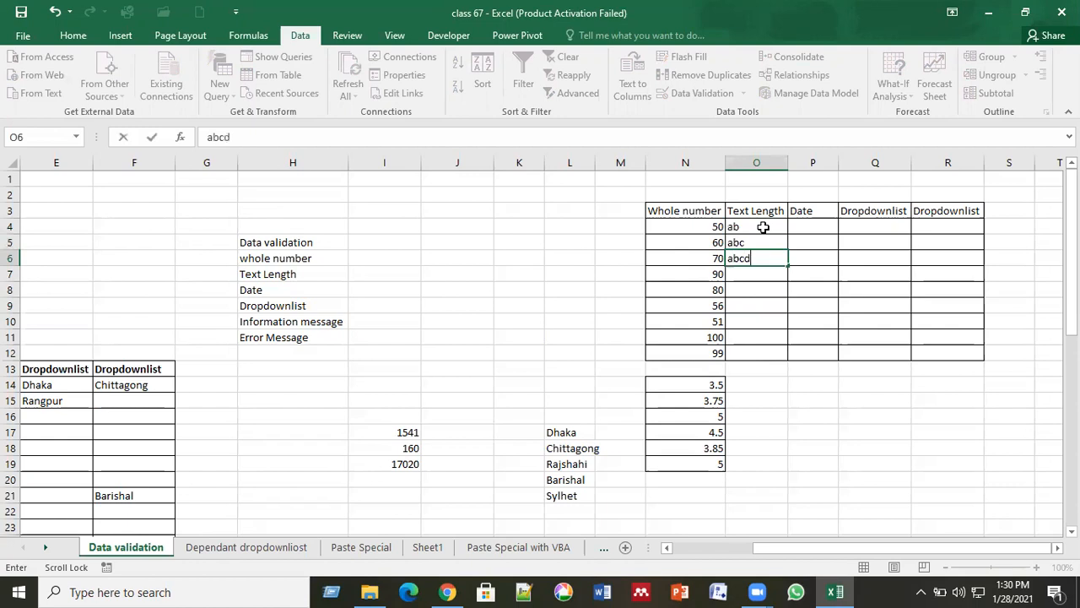
key(Return)
text(abcde)
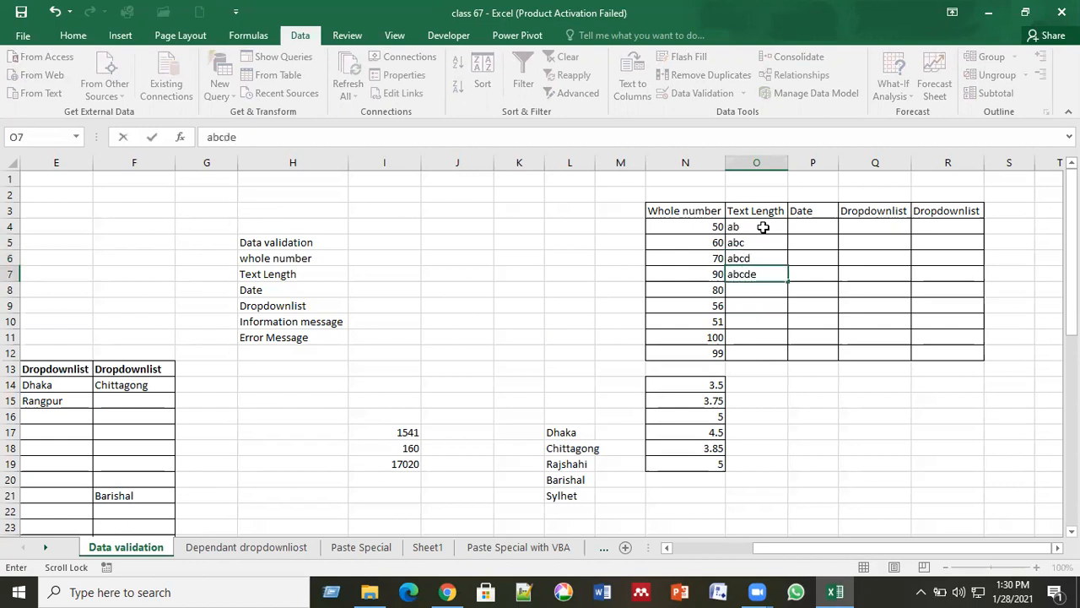
key(Return)
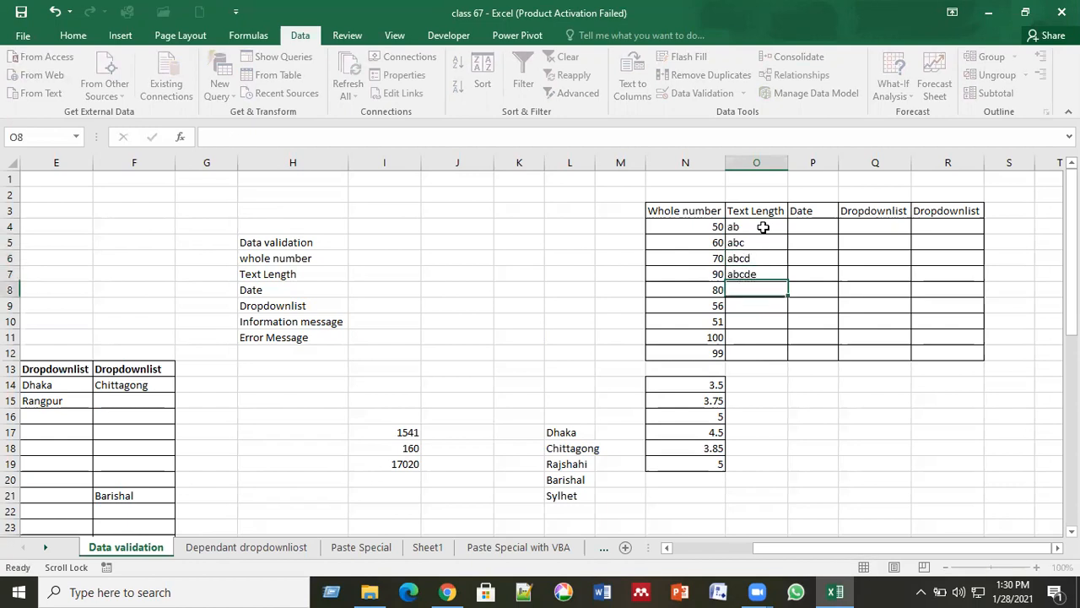
text(abcdef)
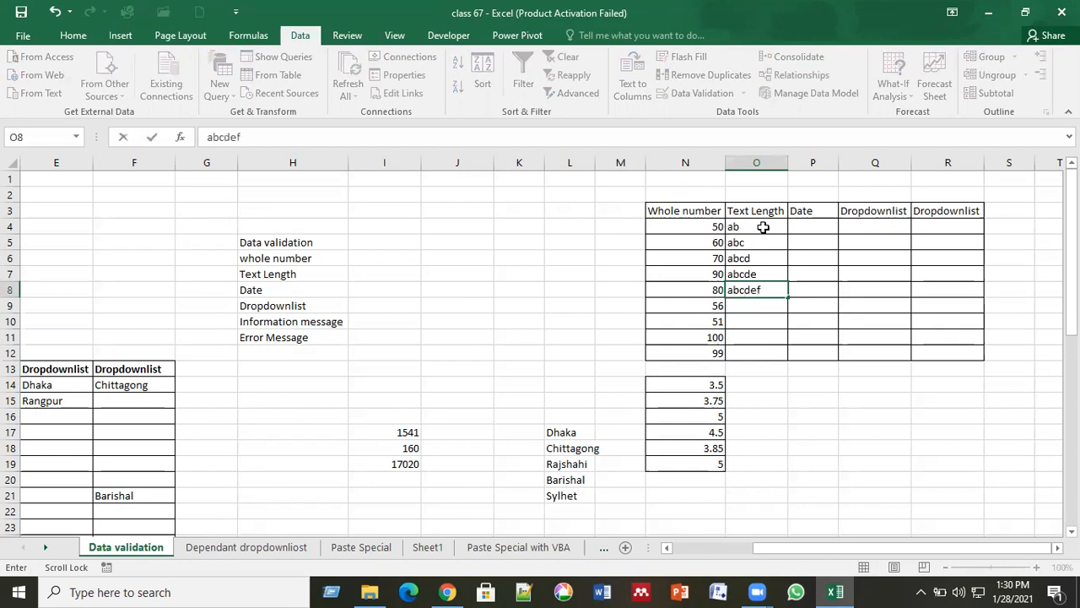
key(Return)
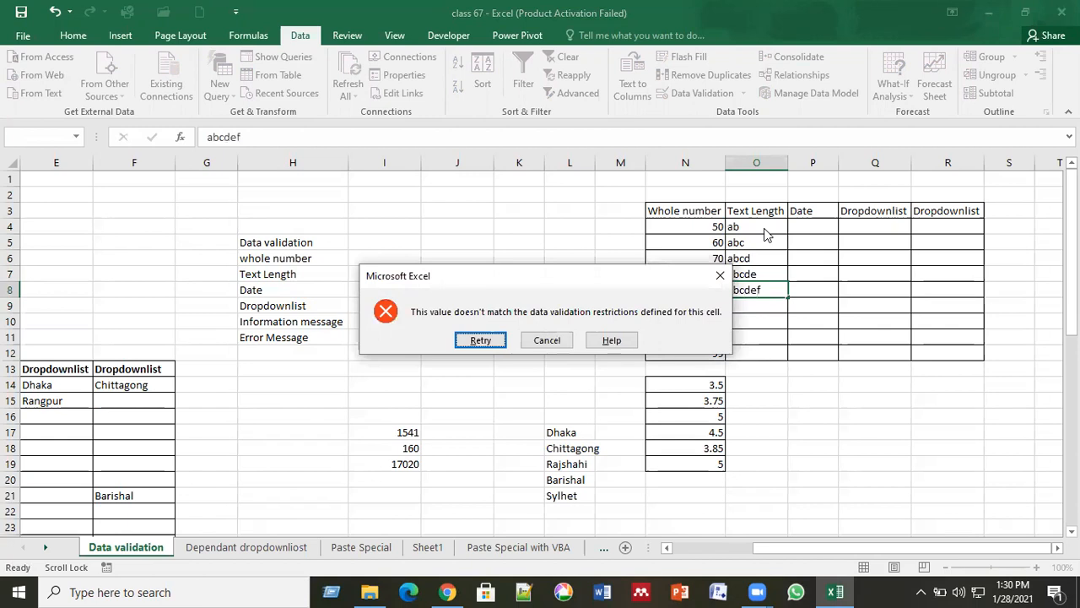
click(547, 341)
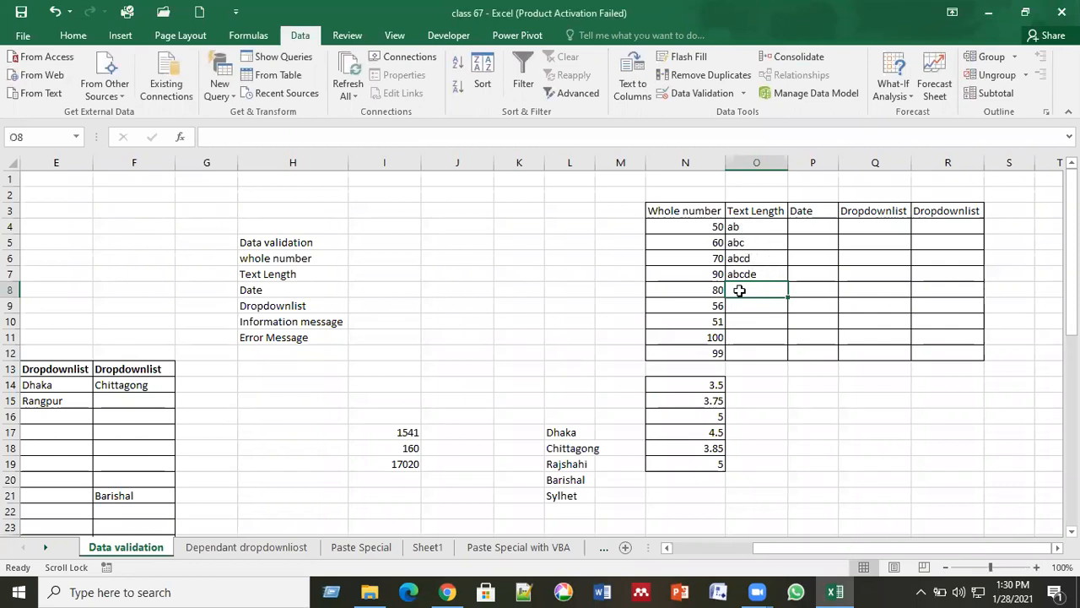
click(759, 339)
click(760, 278)
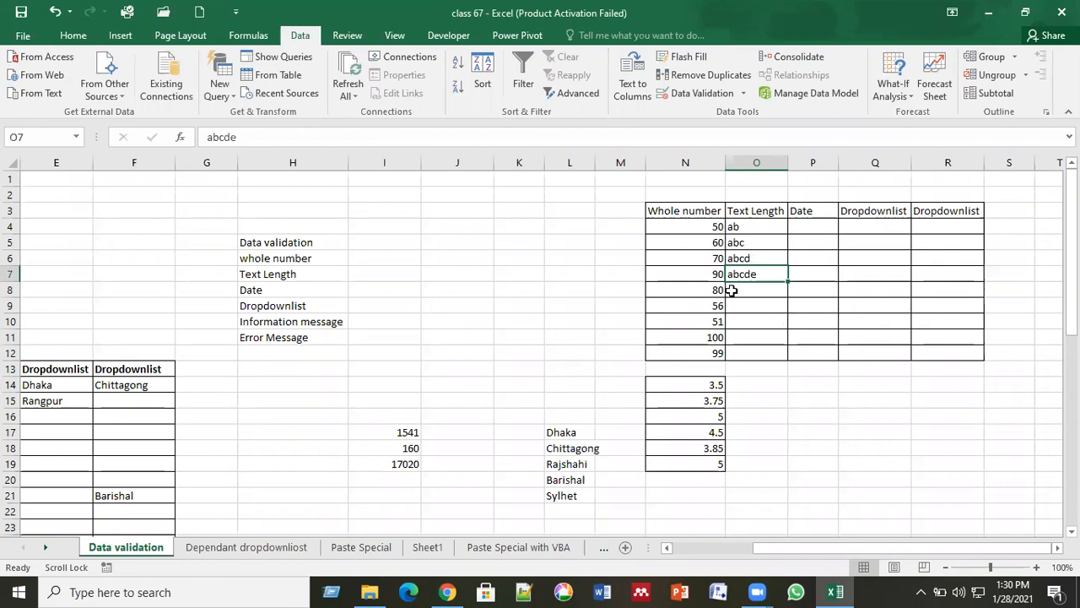
click(812, 227)
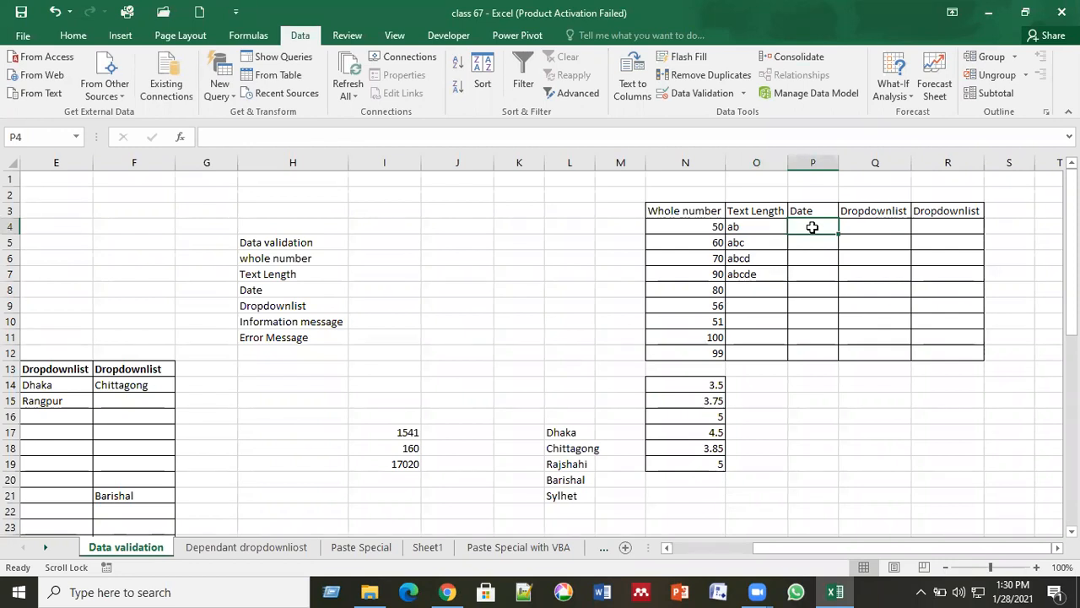
Give P4:P12 a Date validation between start 1/28/2021 and end 2/28/2021.
drag(811, 227, 822, 354)
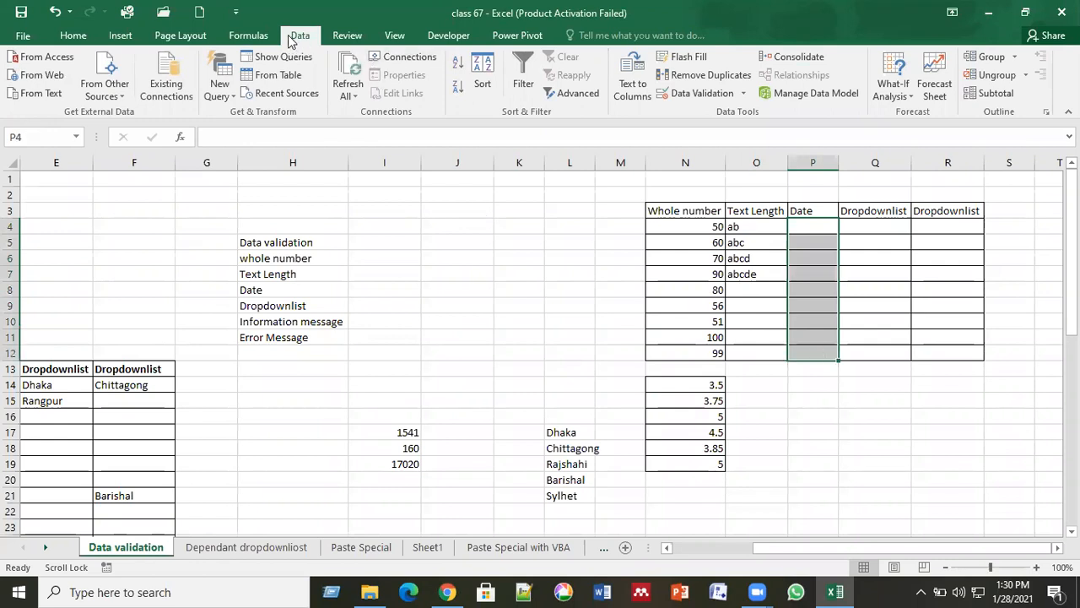
click(692, 90)
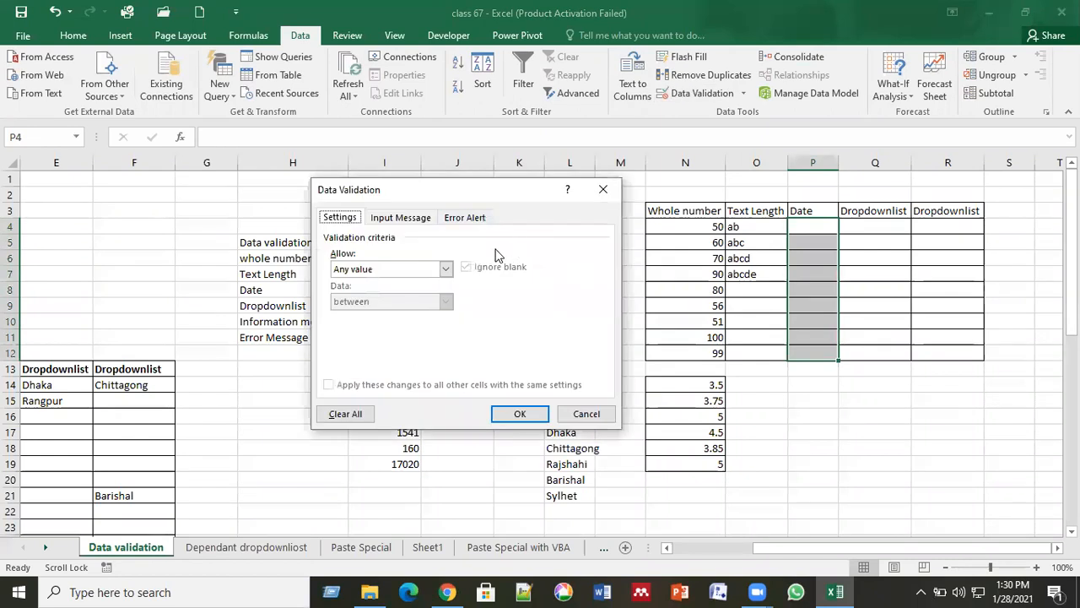
click(445, 269)
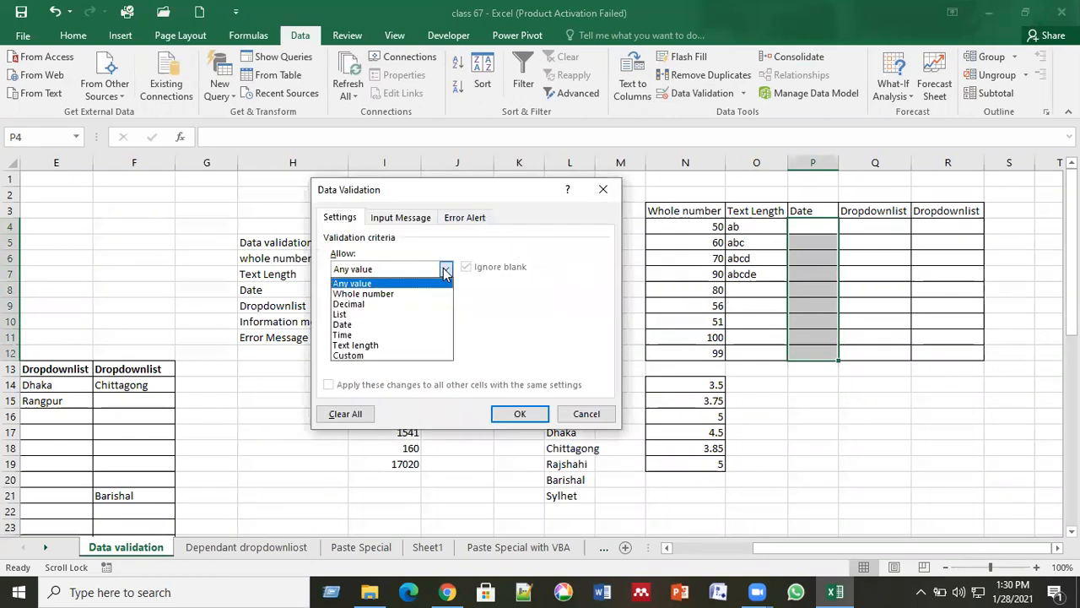
click(388, 324)
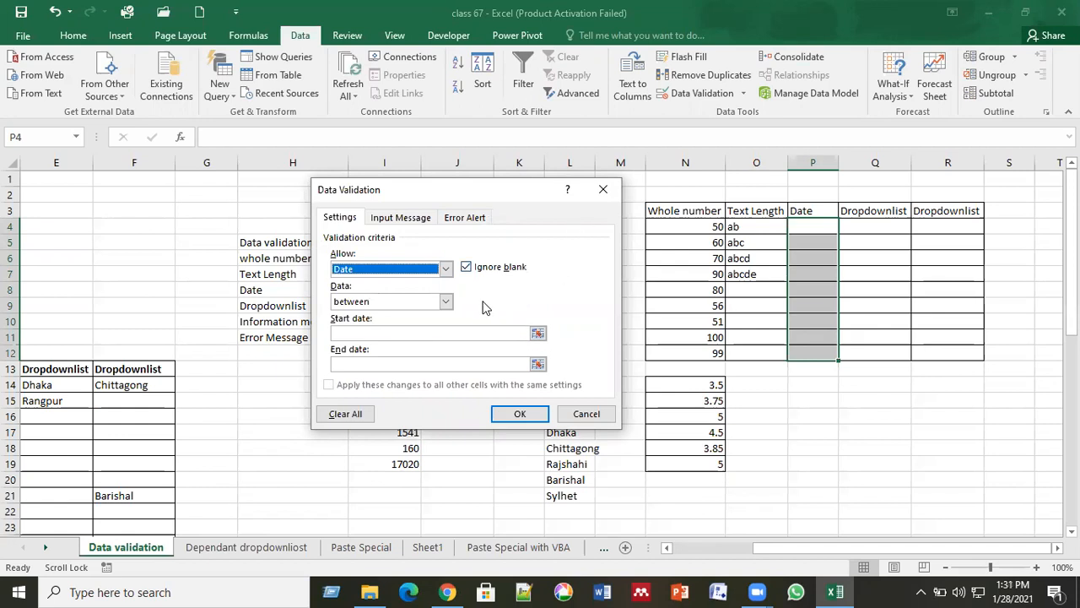
click(439, 332)
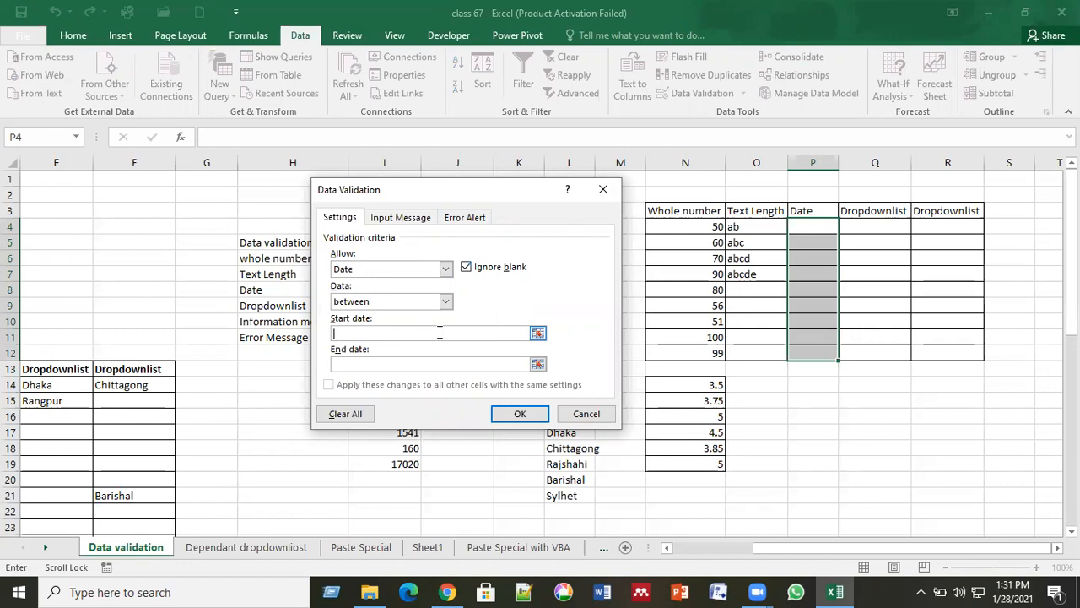
mouse_move(1016, 583)
text(1/28/2021)
click(382, 361)
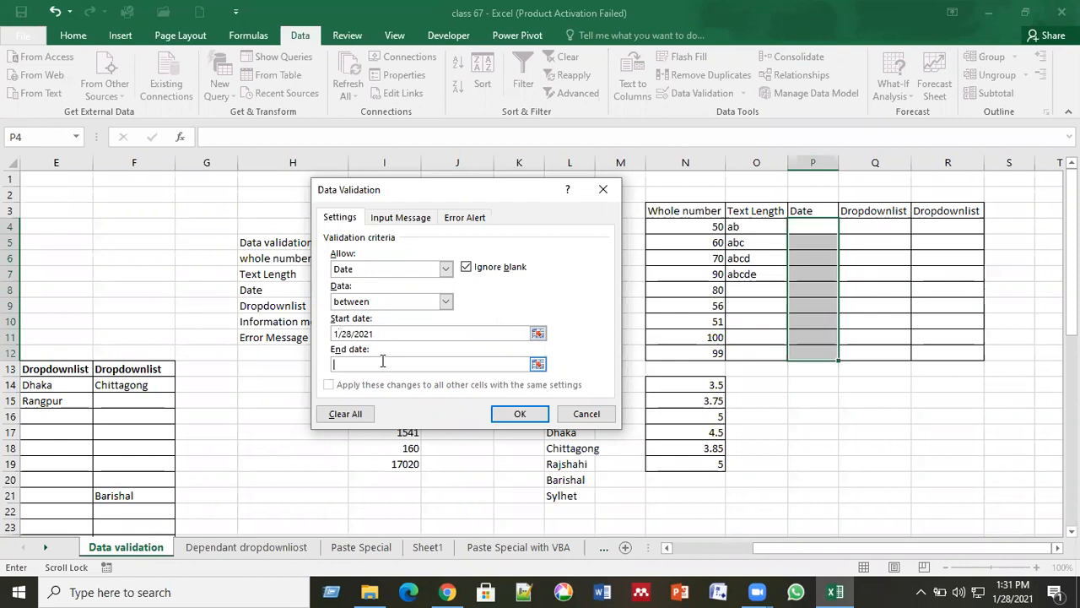
text(2/28/2021)
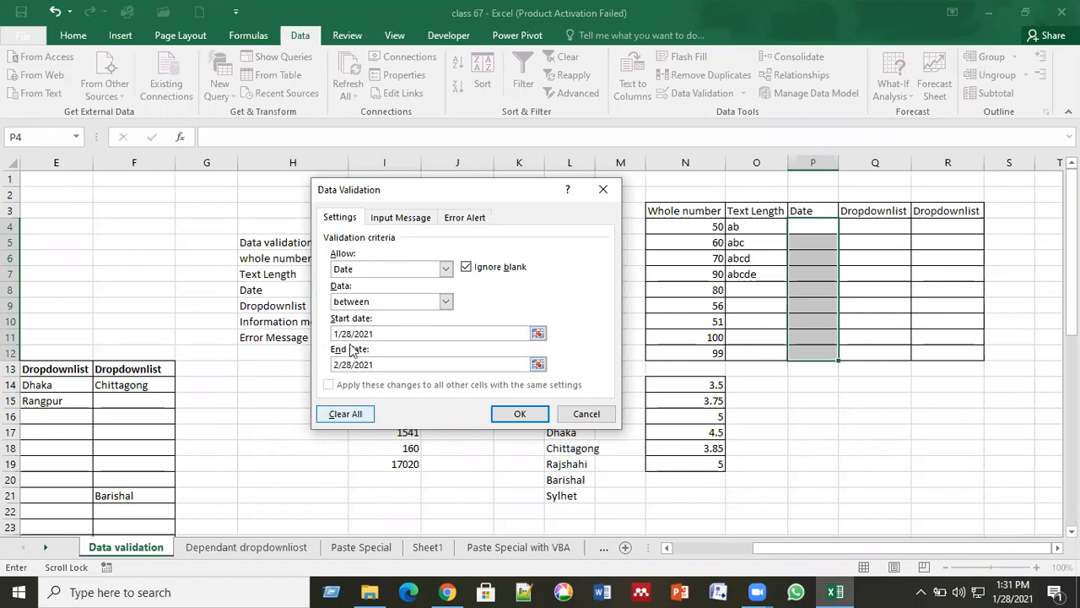
click(518, 413)
click(811, 230)
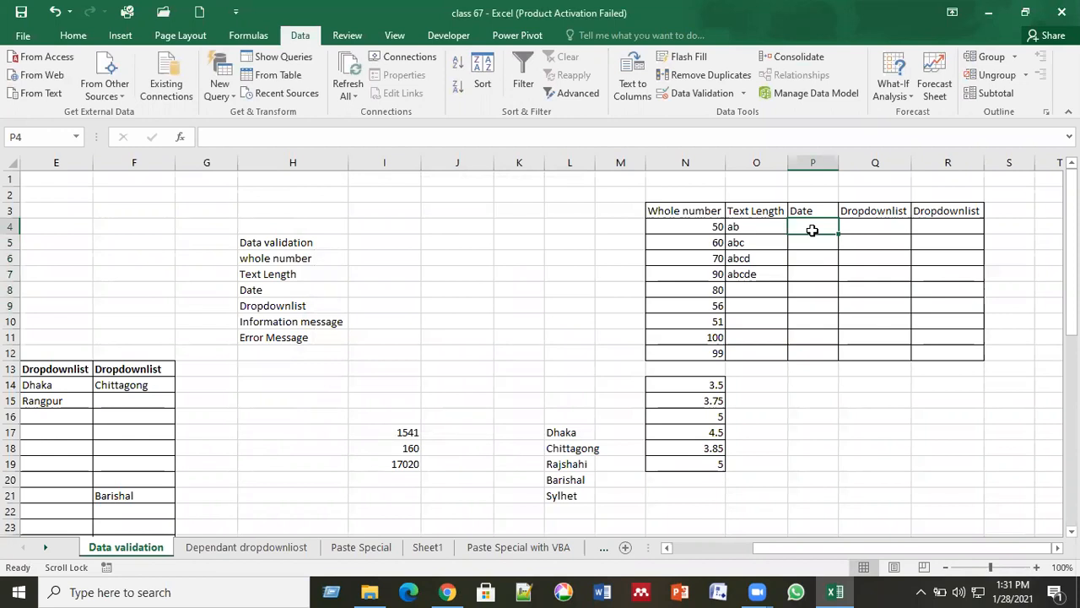
Try 1/27/2021 in P4, cancel the rejection, then enter 1/29/2021 instead.
text(1/27)
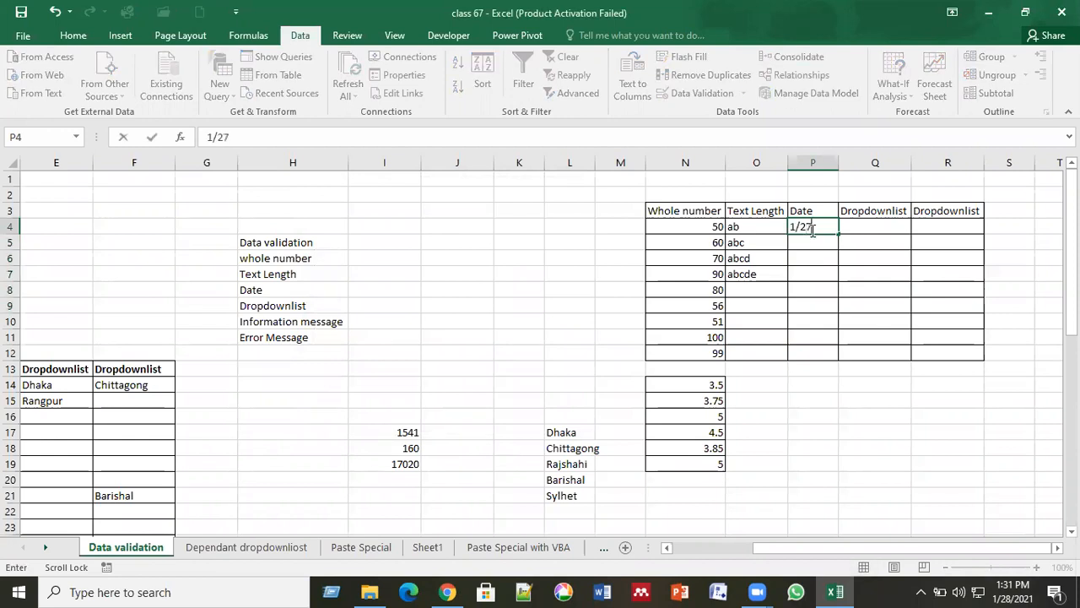
text(/2021)
key(Return)
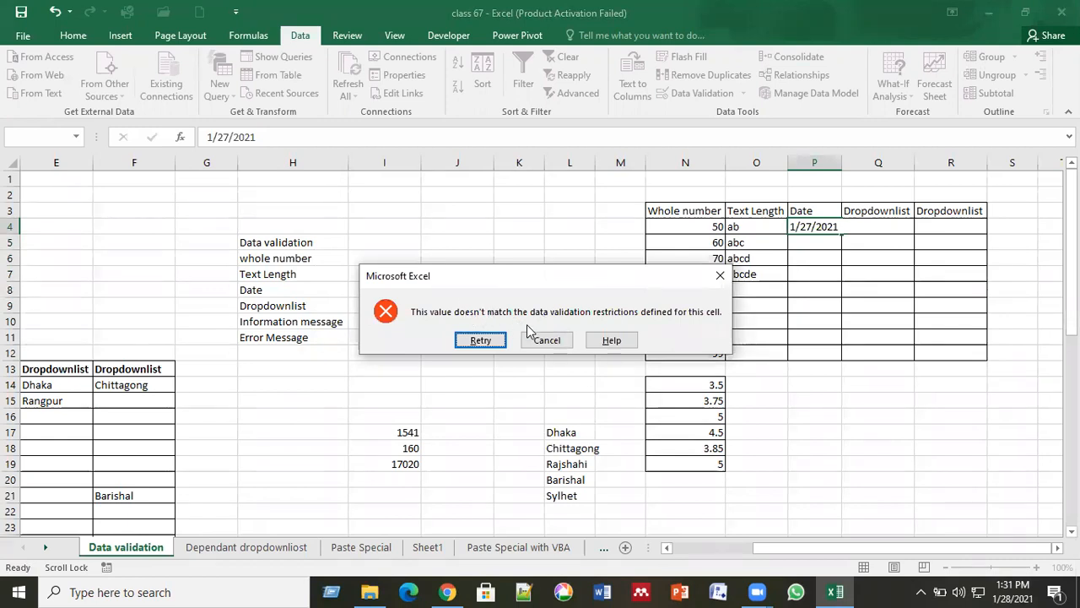
click(545, 340)
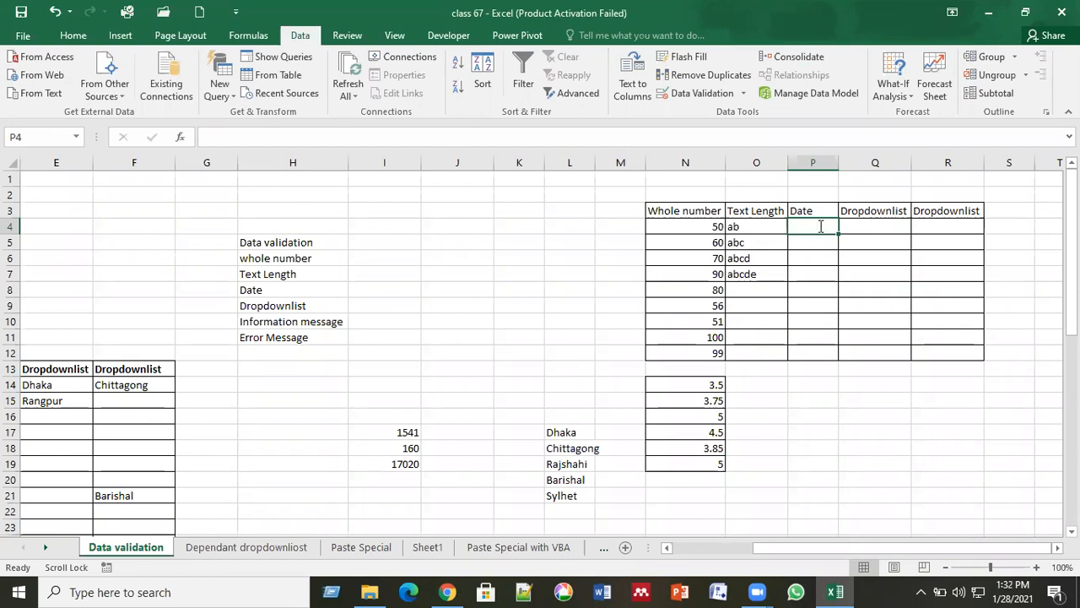
text(1/29/2021)
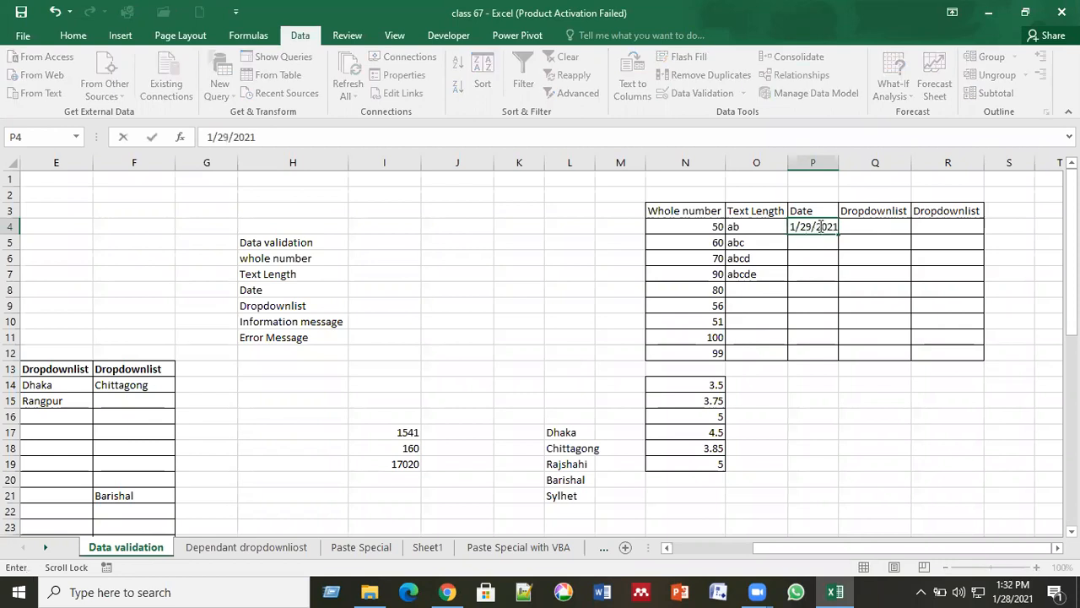
key(Return)
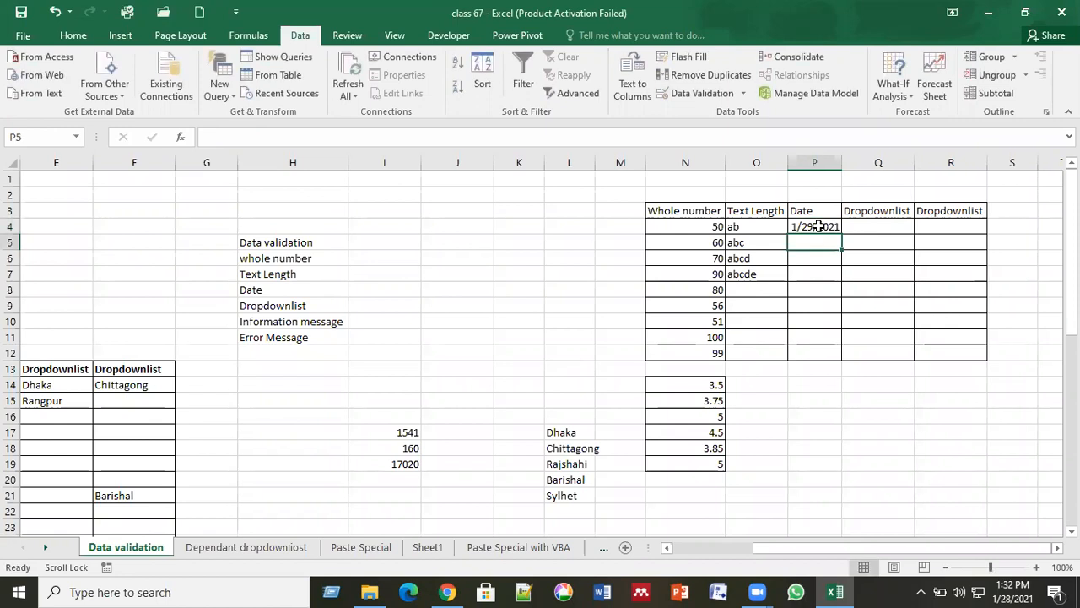
text(31)
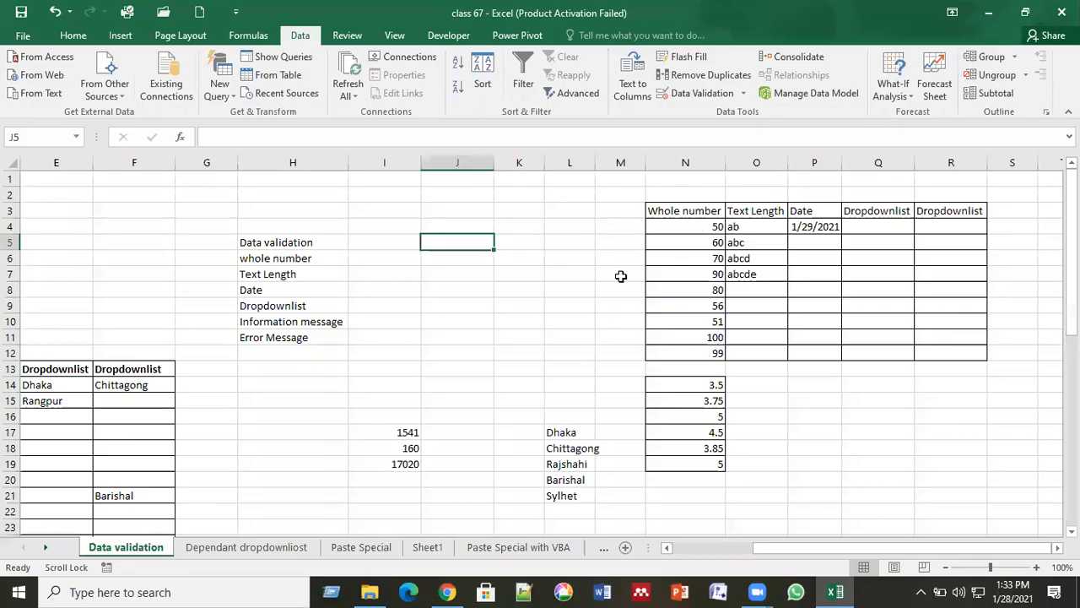
click(621, 276)
Enter 2/28/2021 in P5; 3/1/2021 in P6 is rejected and cancelled.
click(806, 243)
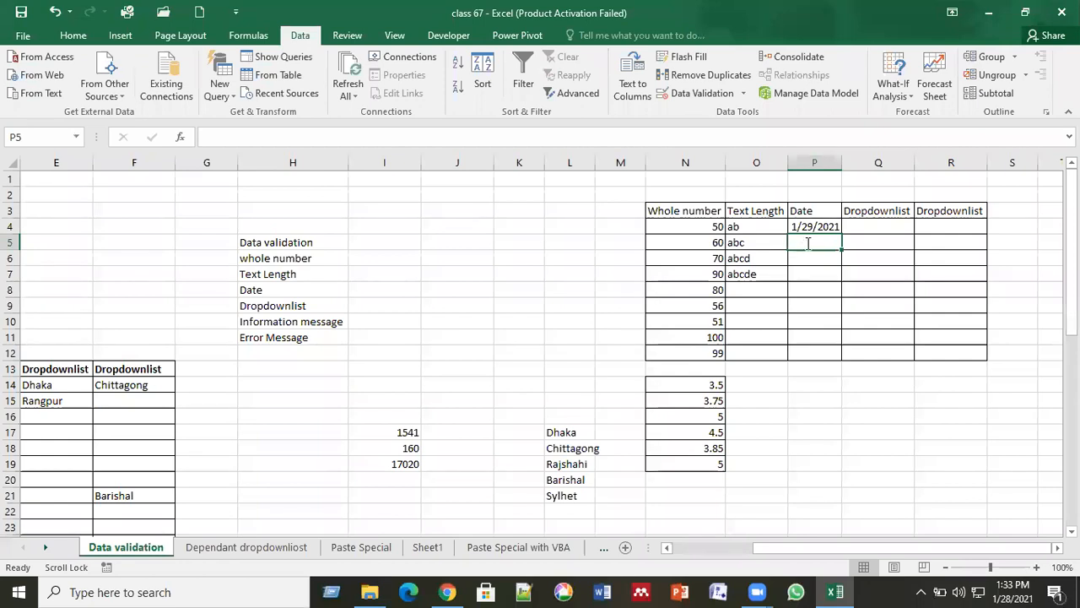
text(2/28/)
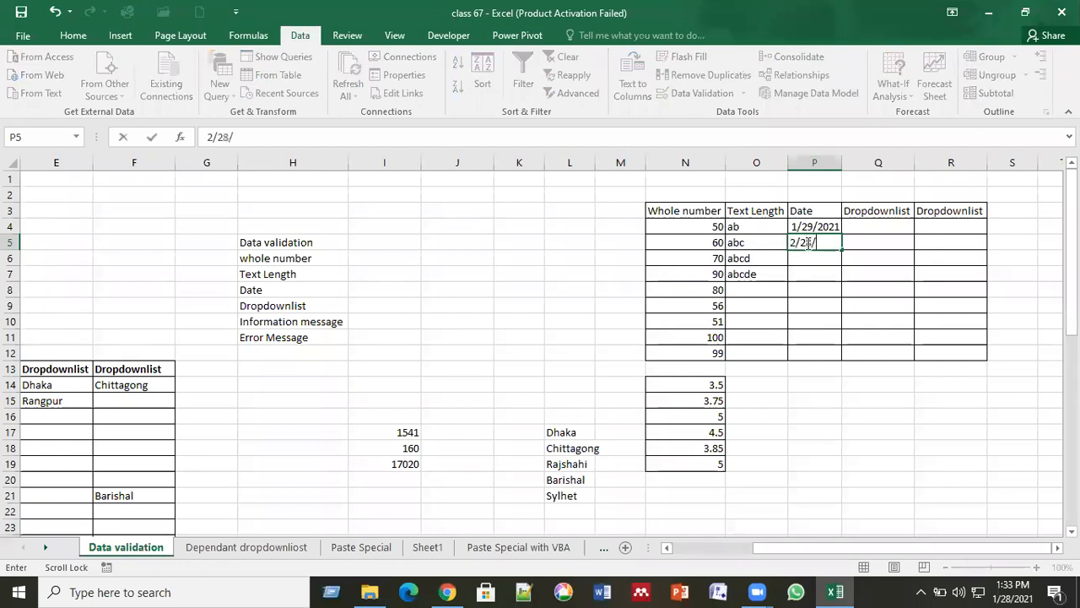
text(2021)
key(Return)
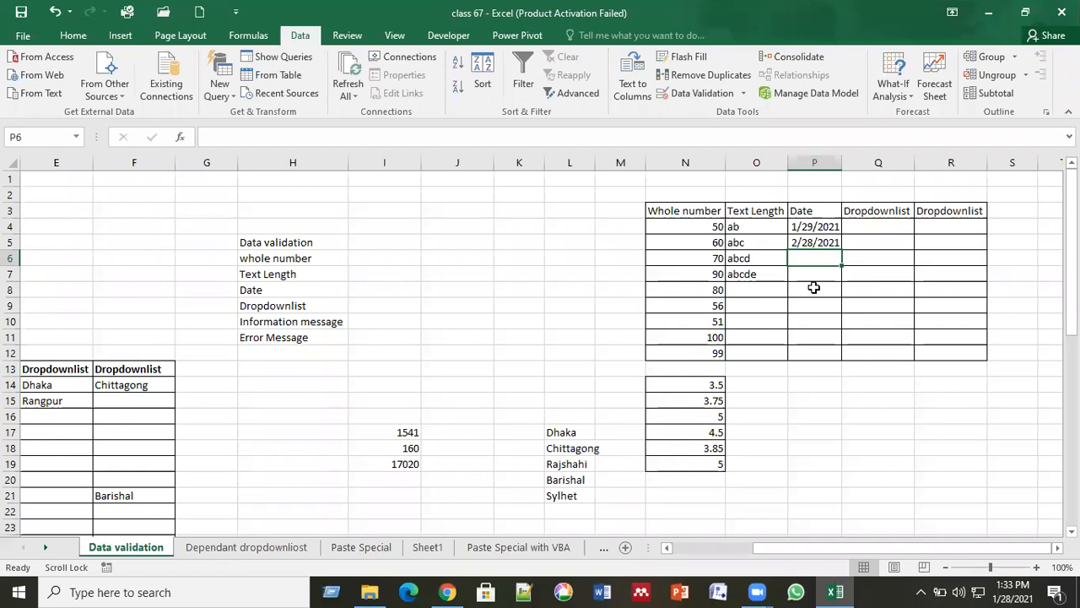
text(3/1/)
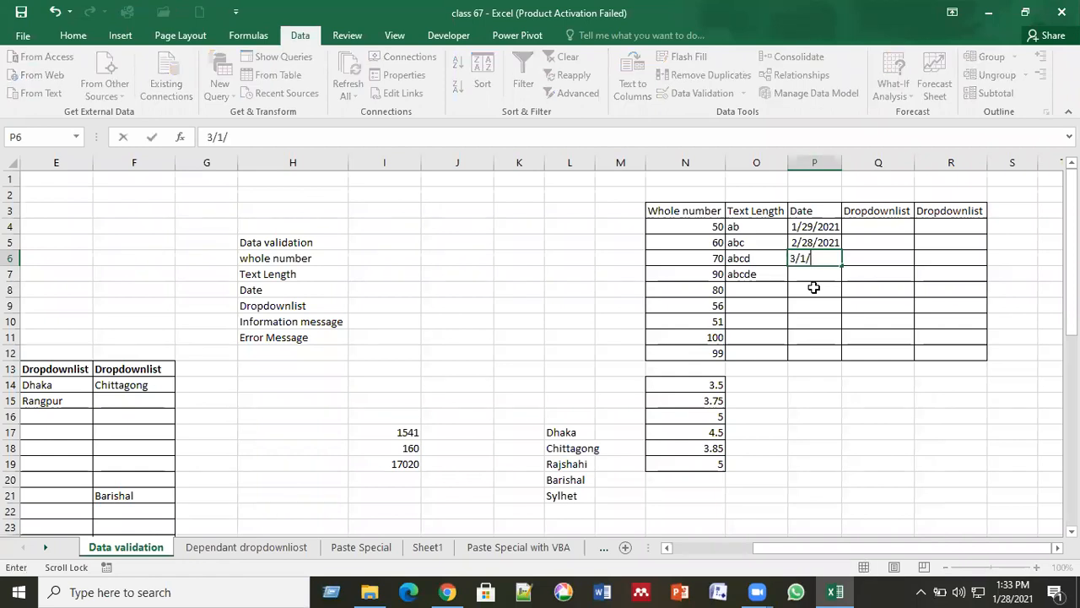
text(2021)
key(Return)
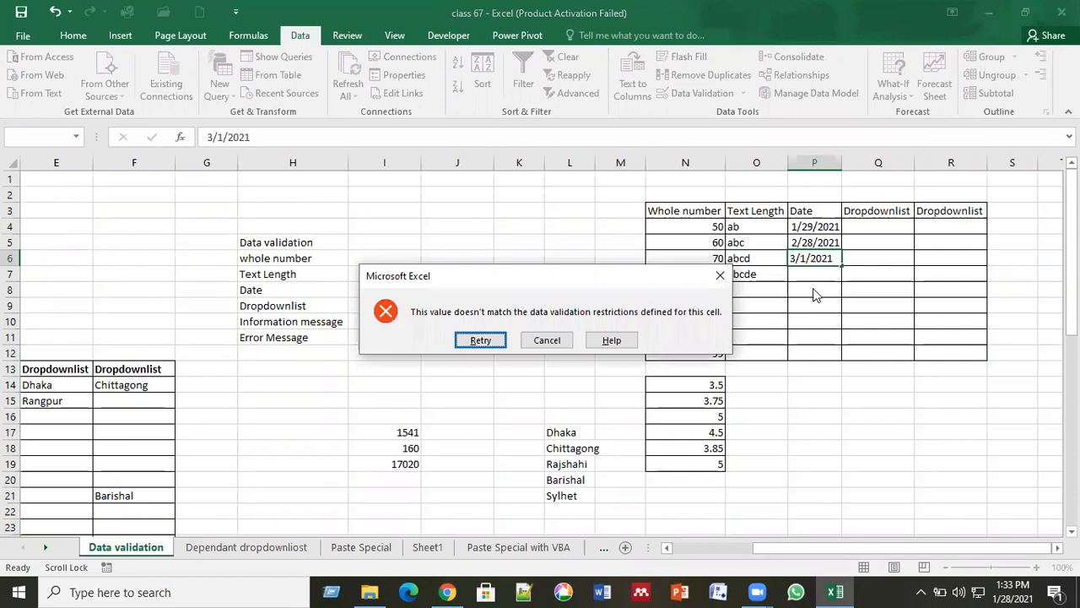
click(532, 343)
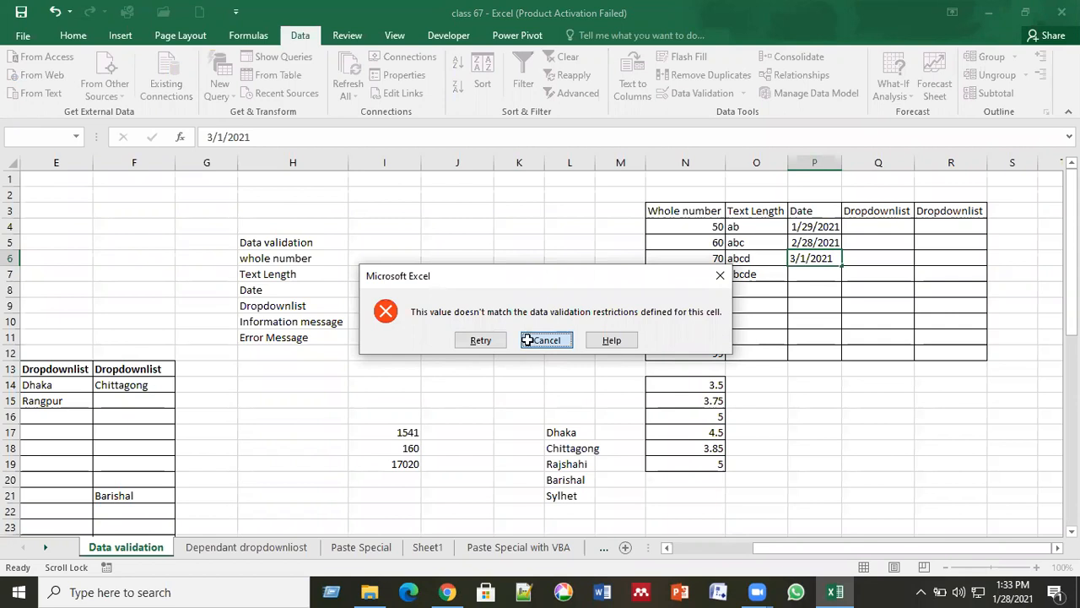
click(876, 235)
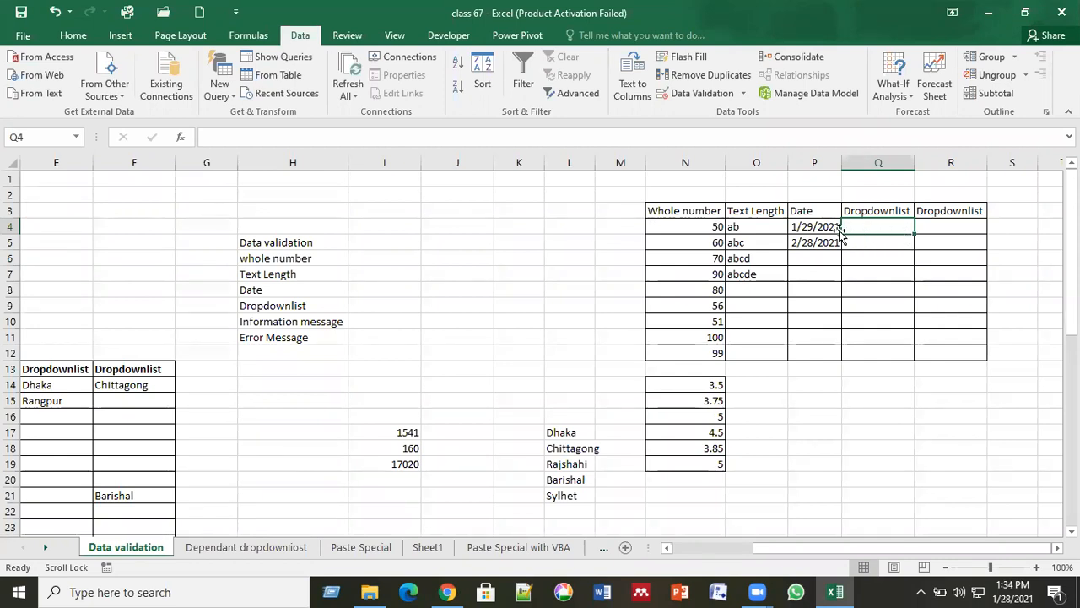
Drag from Q4 down to Q12 to select the Dropdownlist range.
click(857, 243)
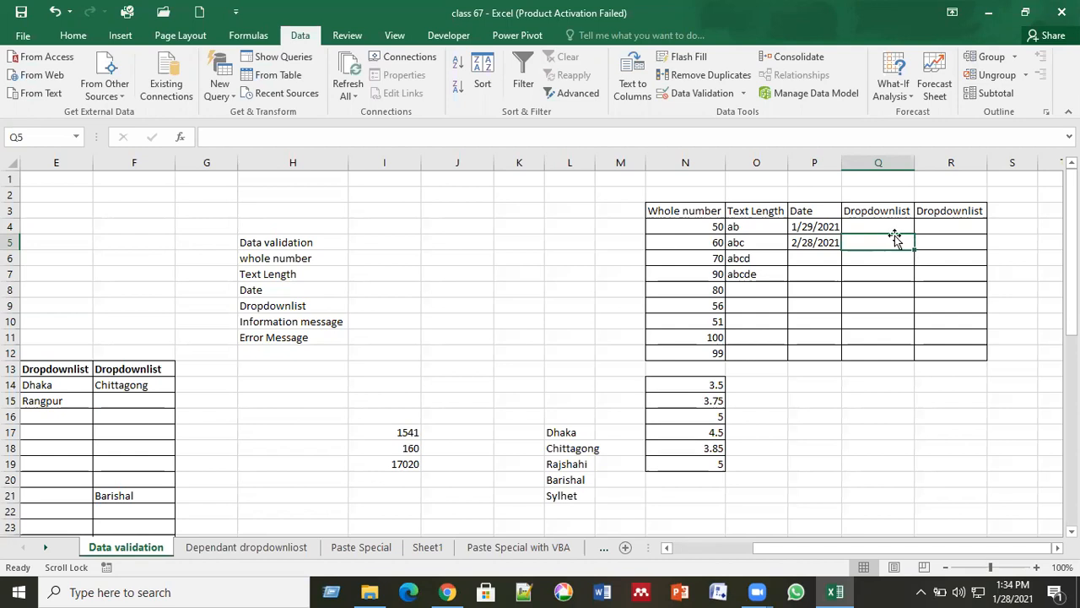
click(852, 228)
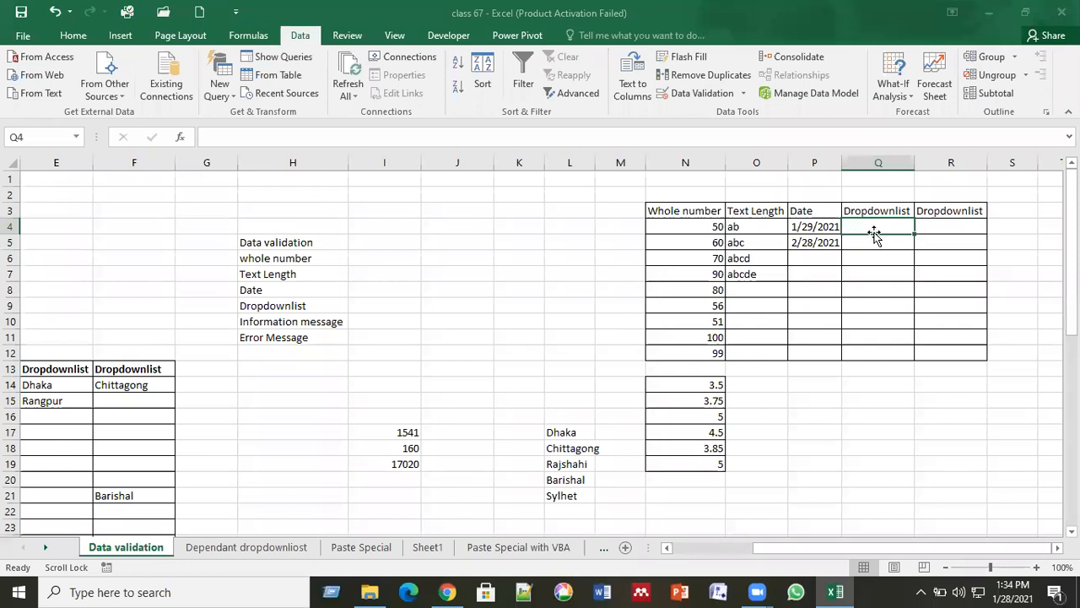
drag(874, 229, 891, 345)
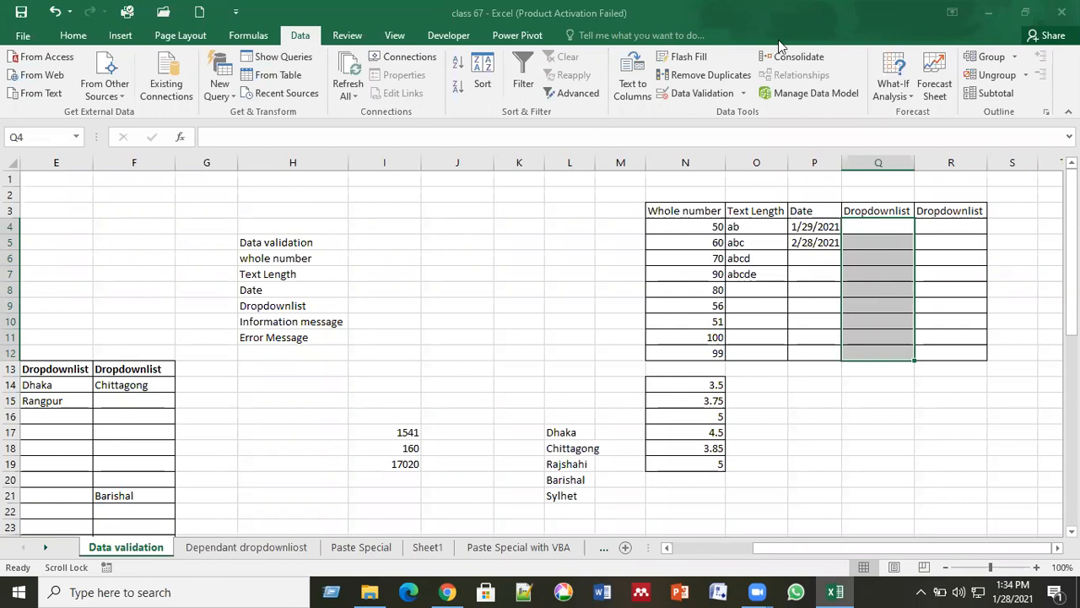
Give Q4:Q12 a List validation with source Dhaka,Sylhet,Rajshahi,Rangpur,Barishal.
click(692, 93)
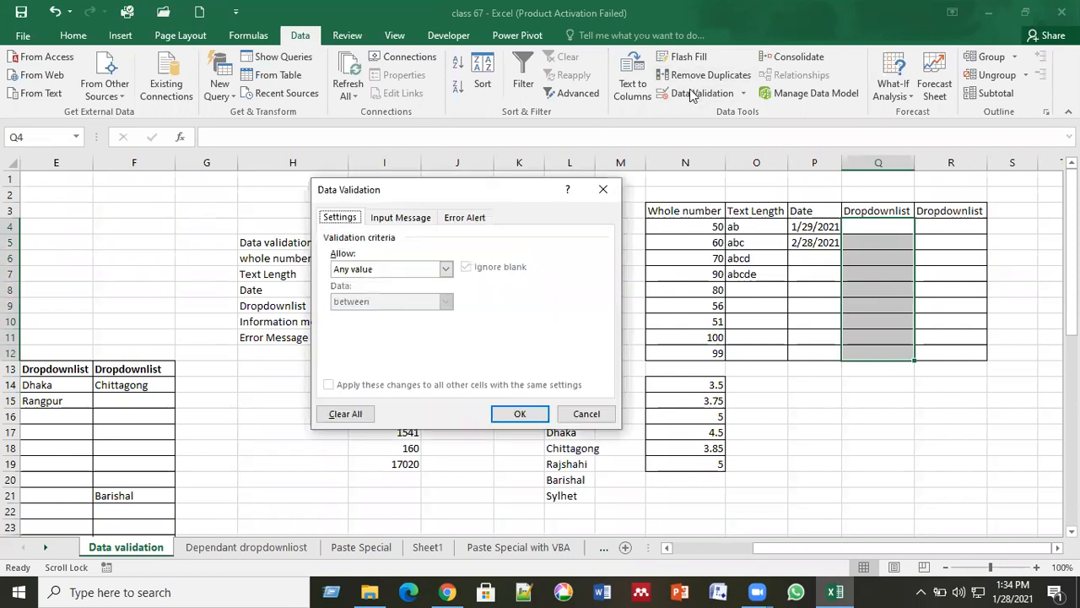
click(447, 269)
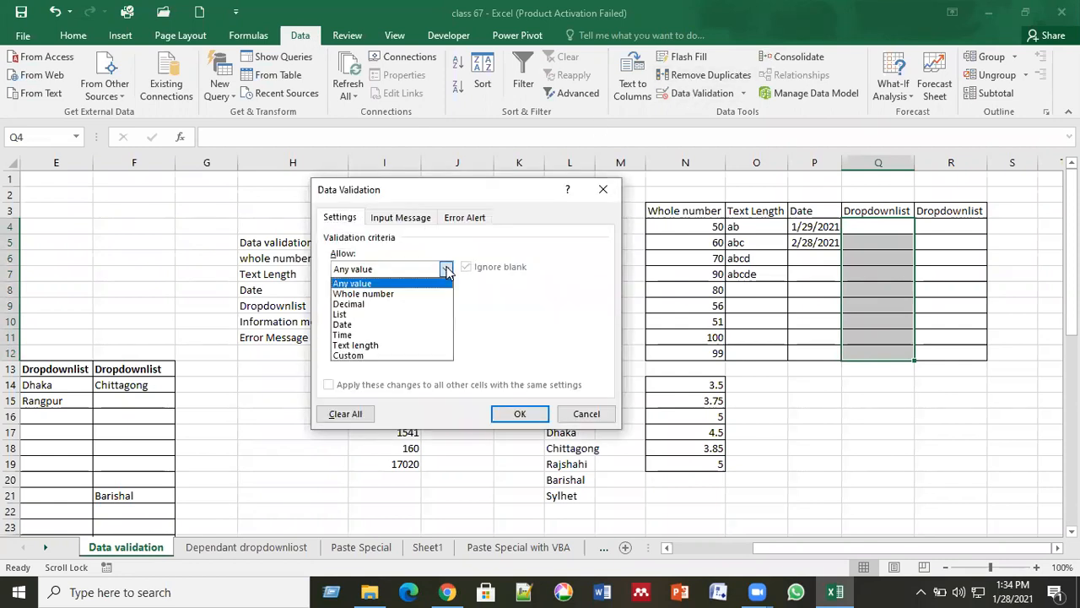
click(388, 314)
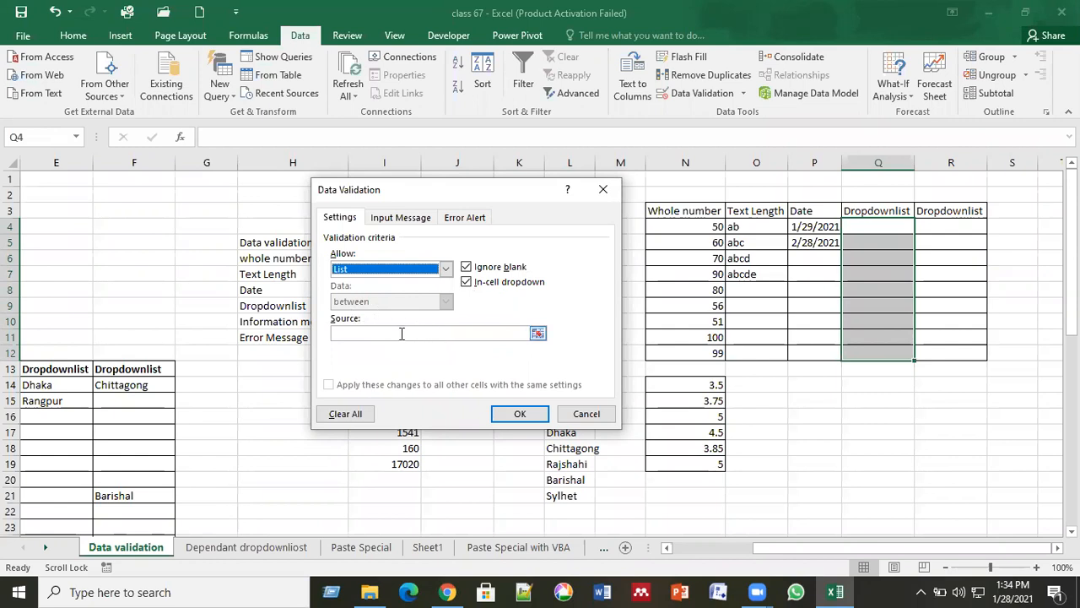
click(402, 333)
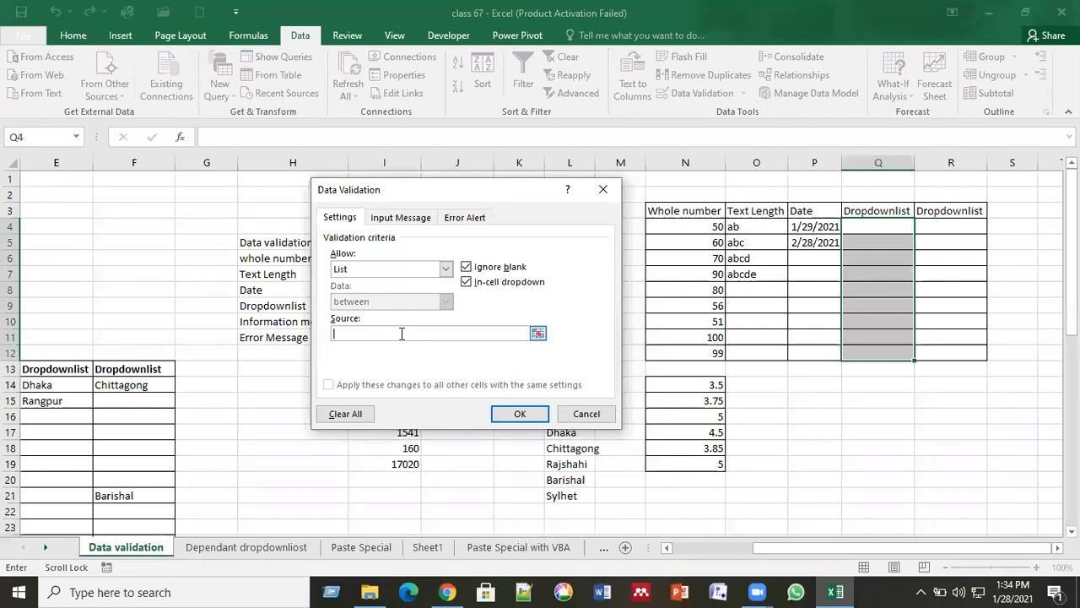
key(Scroll_Lock)
text(Dhaka,Sylh)
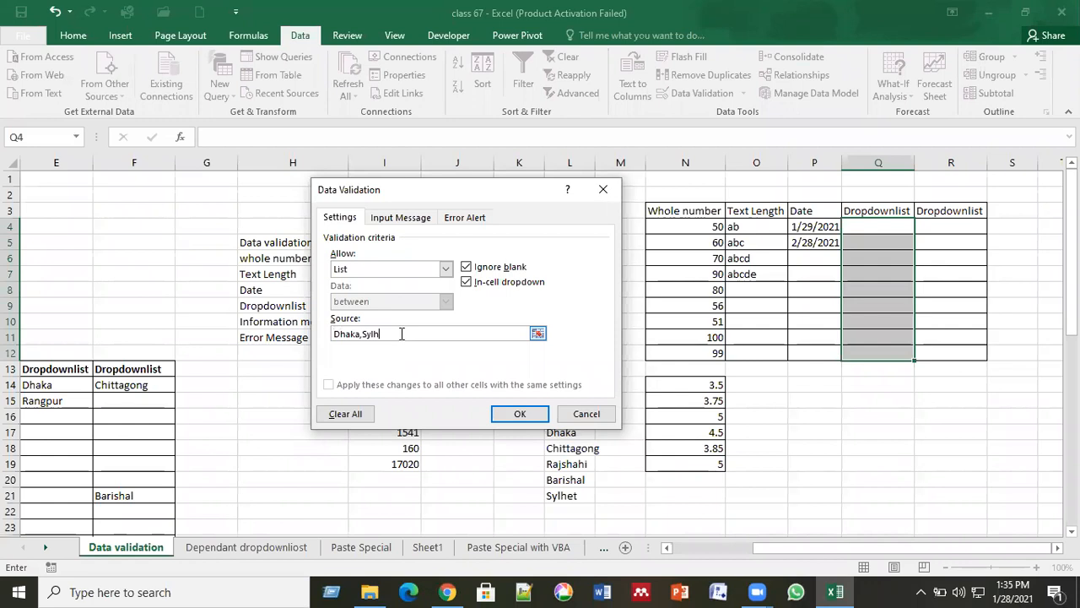
text(et,Rajshahi,Rangpur,Barishal)
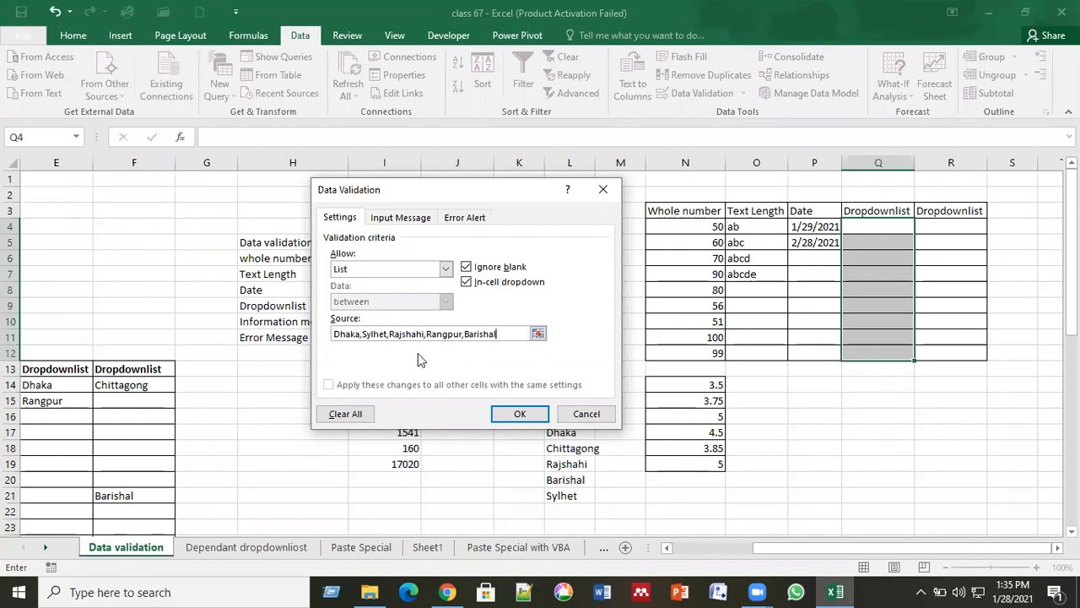
click(514, 414)
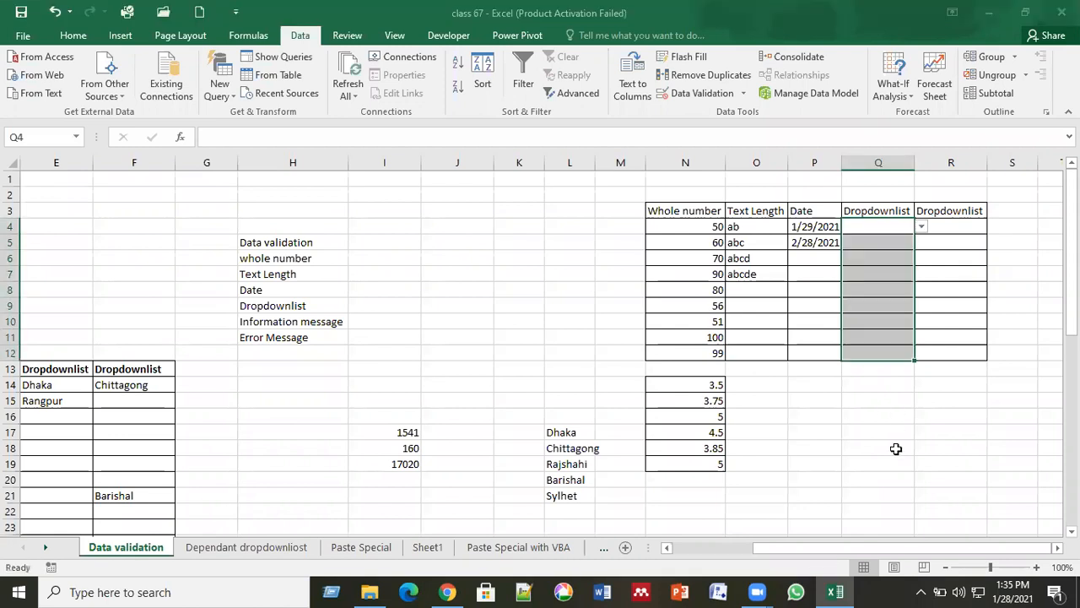
Use the cell dropdowns to choose Rajshahi for Q4, Sylhet for Q10, Rajshahi for Q12.
click(891, 417)
click(886, 400)
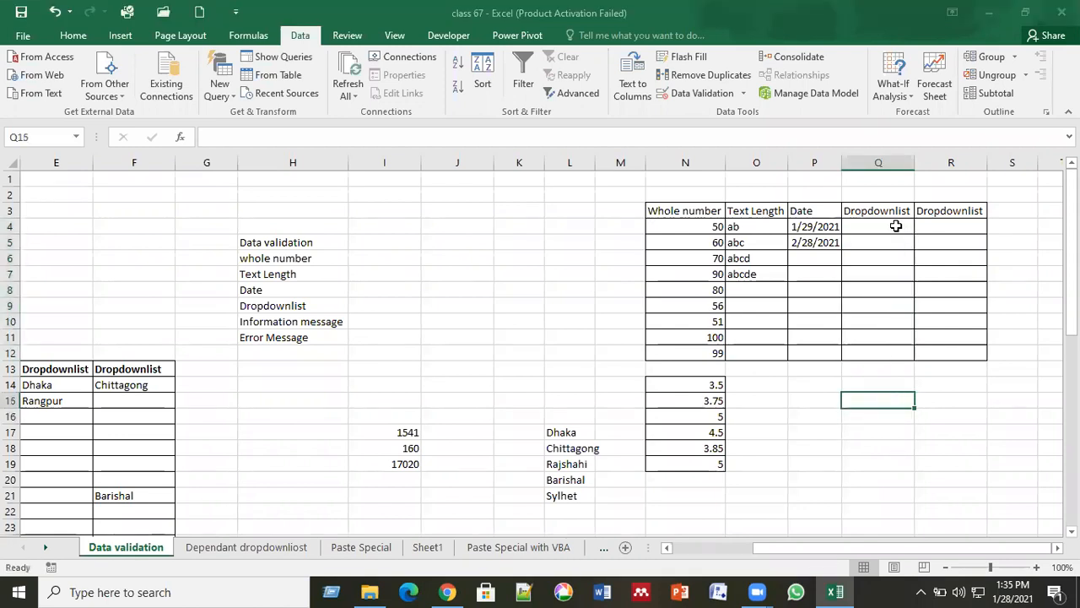
click(910, 228)
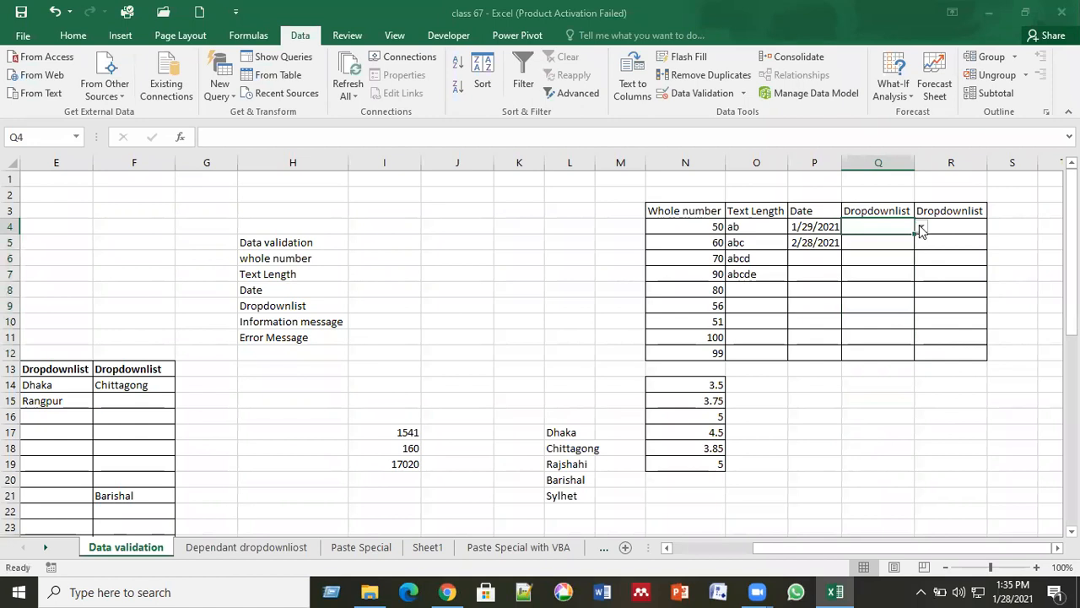
click(920, 229)
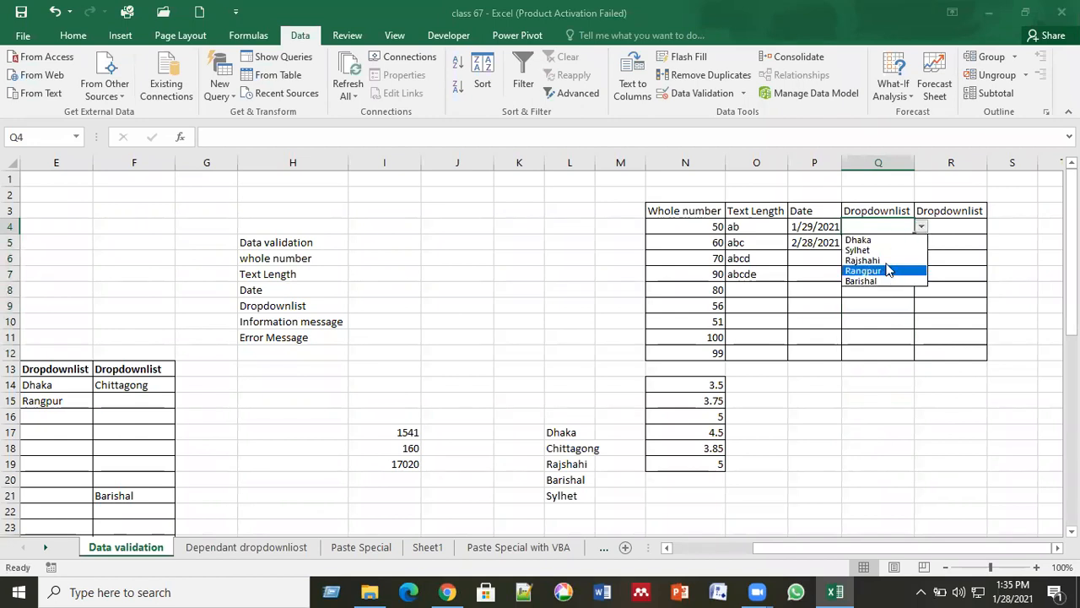
click(885, 261)
click(891, 321)
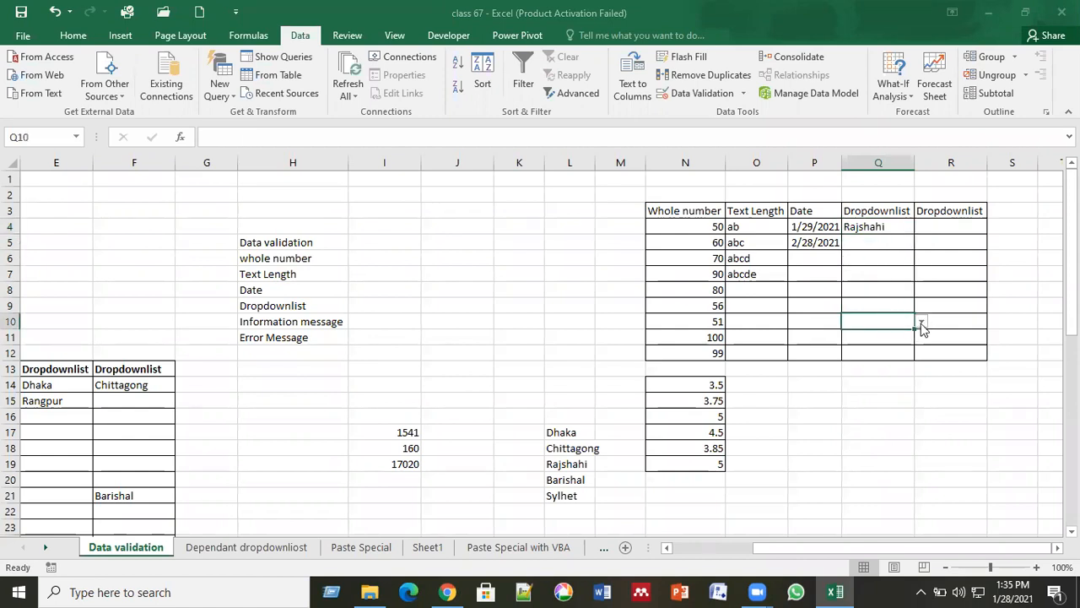
click(922, 322)
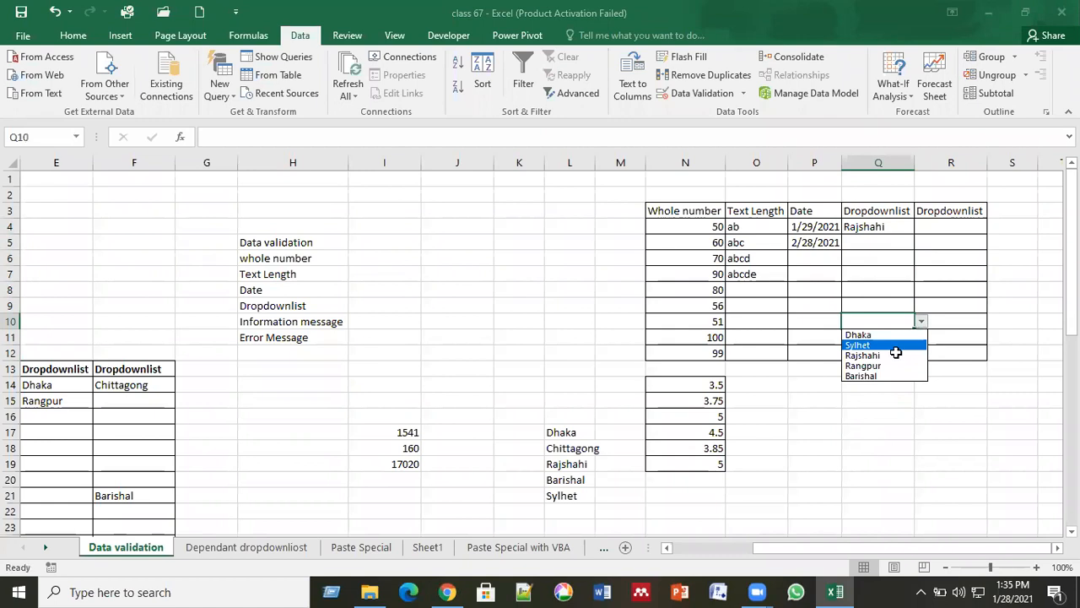
click(895, 349)
click(896, 352)
click(921, 353)
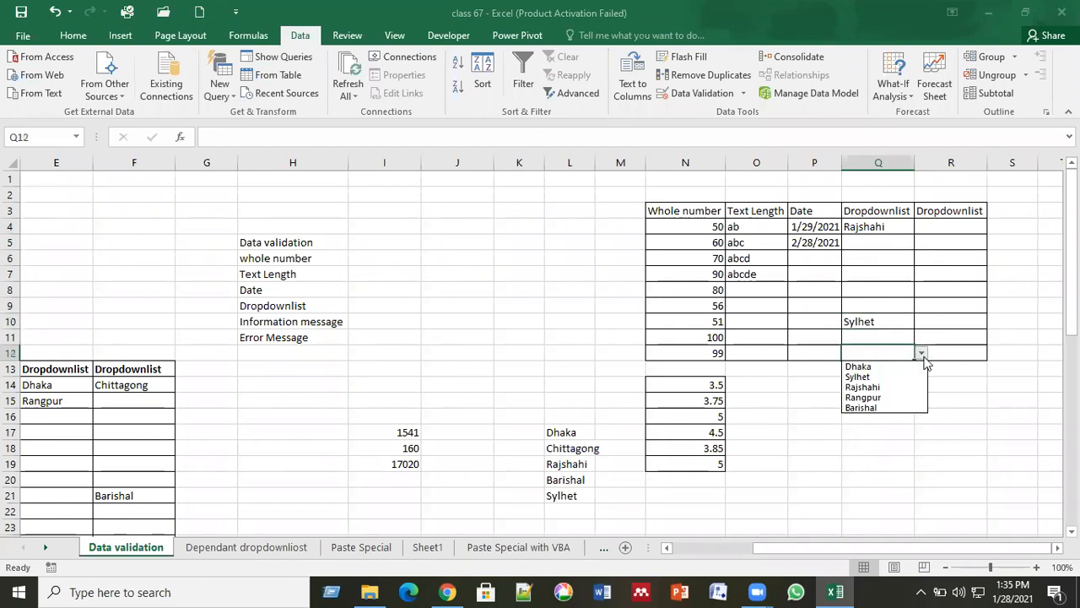
click(896, 388)
click(855, 413)
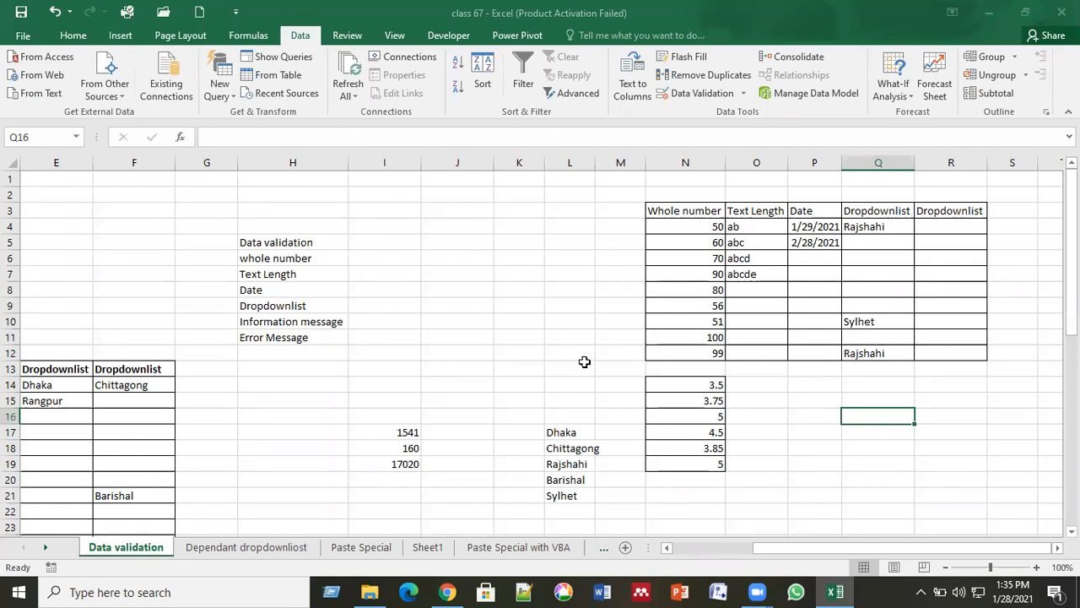
Copy the city names from L17:L21 and paste them into W7:W11.
click(922, 228)
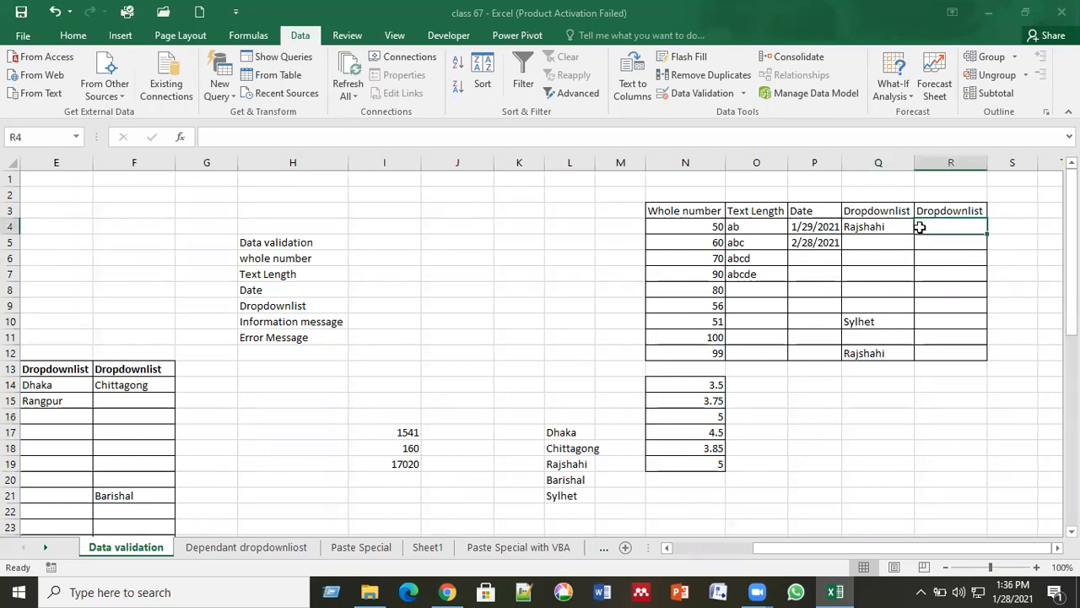
click(891, 227)
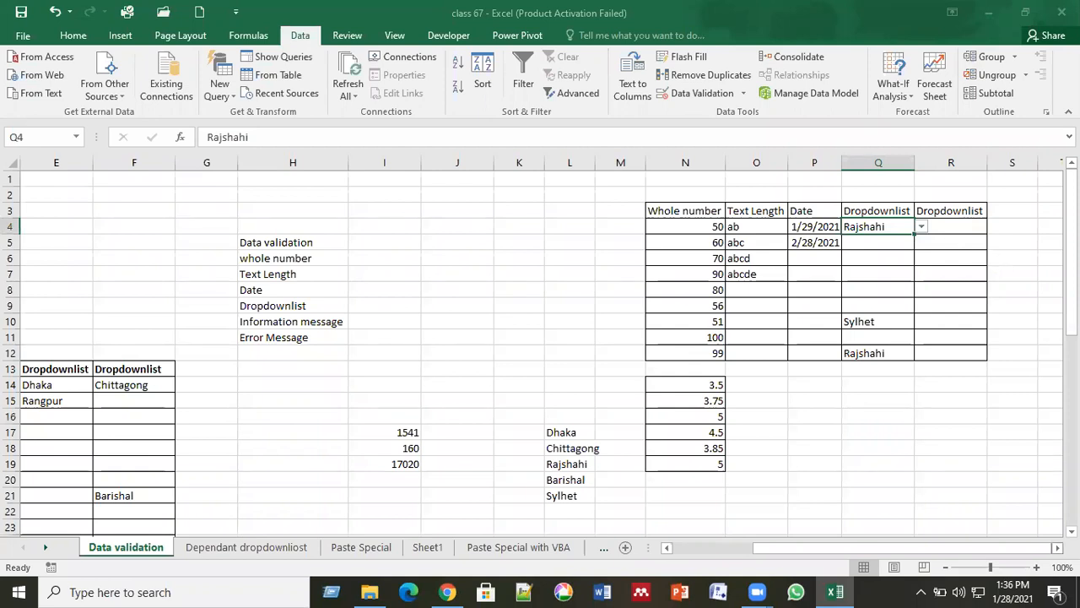
scroll(783, 363, right, 6)
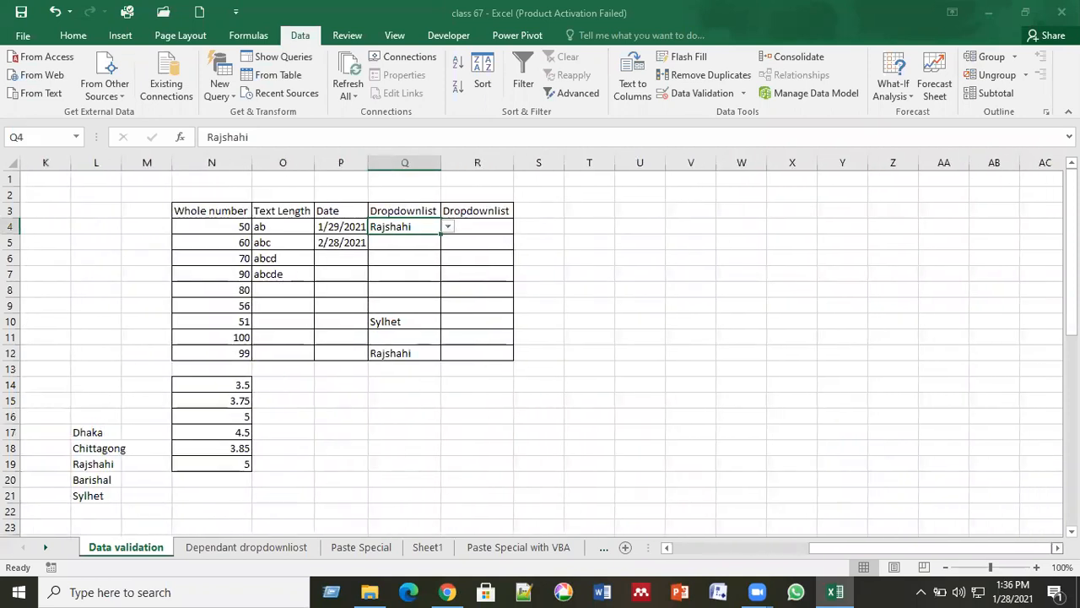
click(690, 337)
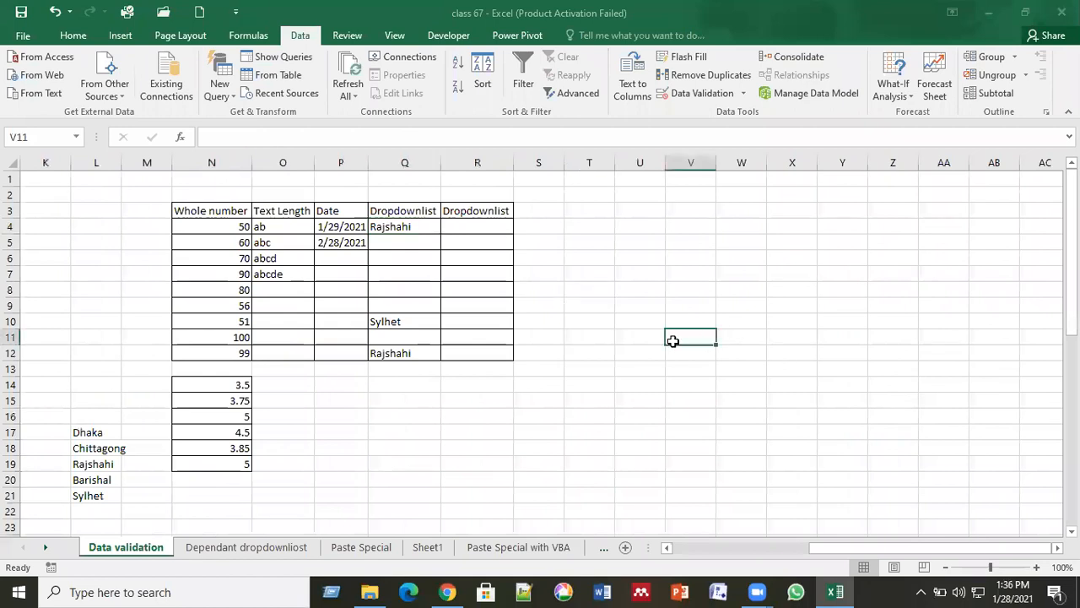
drag(83, 431, 94, 495)
key(ctrl+c)
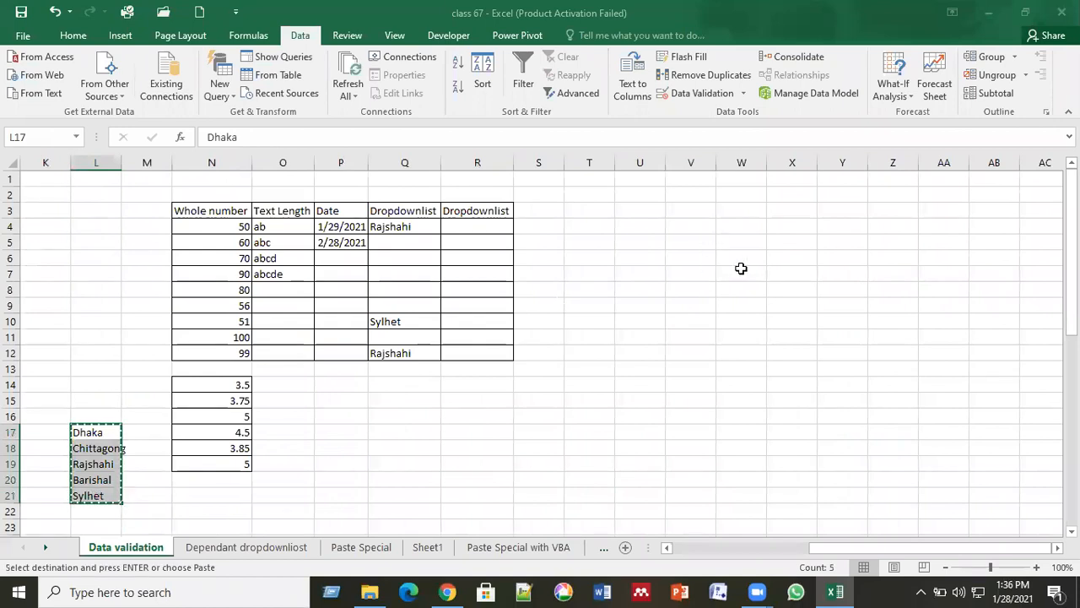
click(740, 269)
key(ctrl+v)
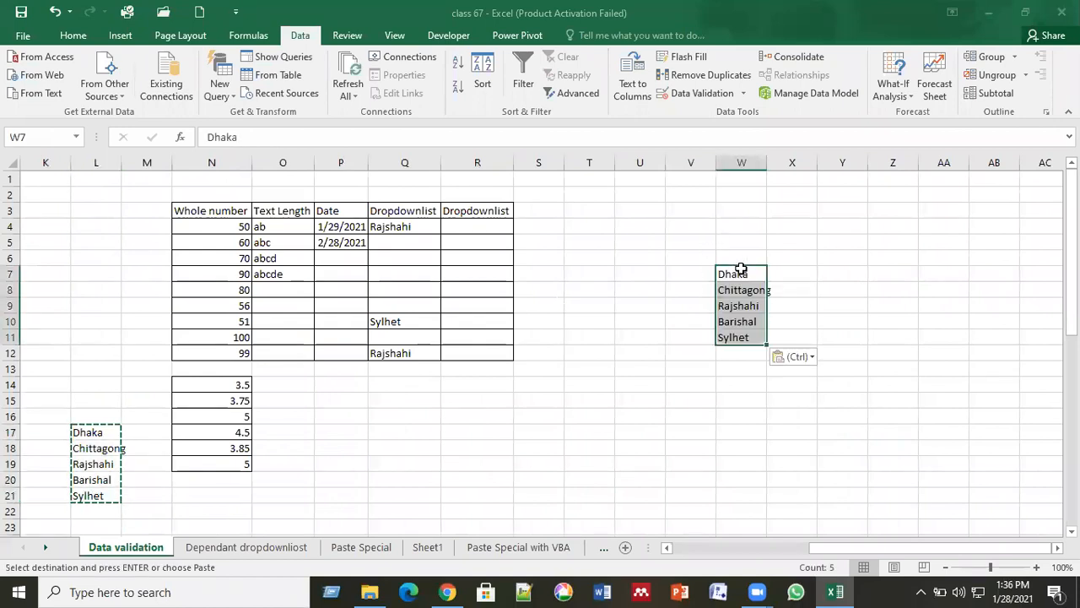
Widen column W to fit Chittagong and clear the copy marquee.
drag(767, 163, 775, 163)
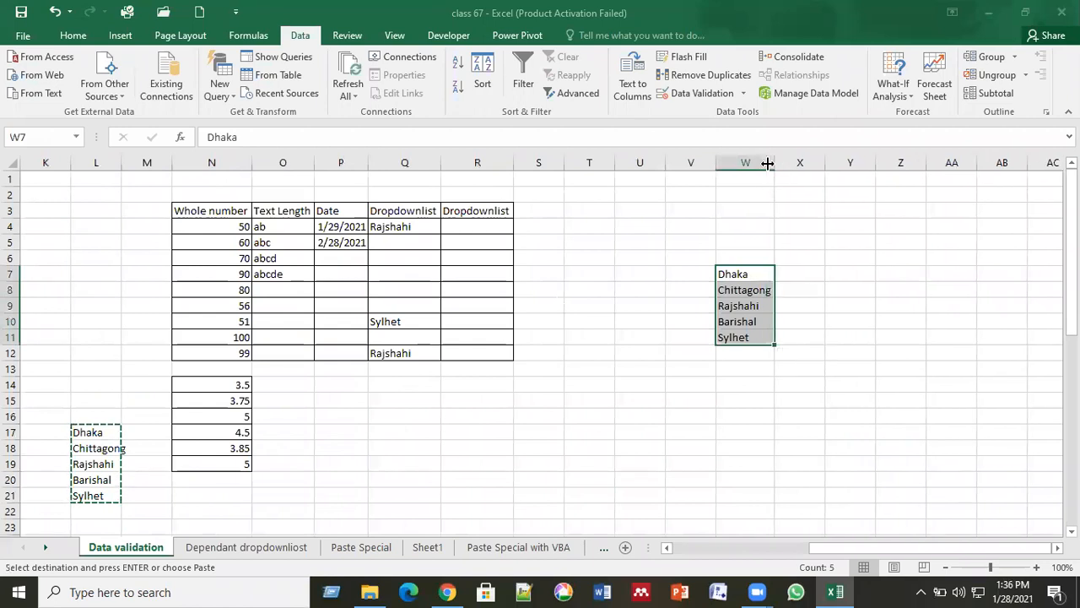
click(803, 240)
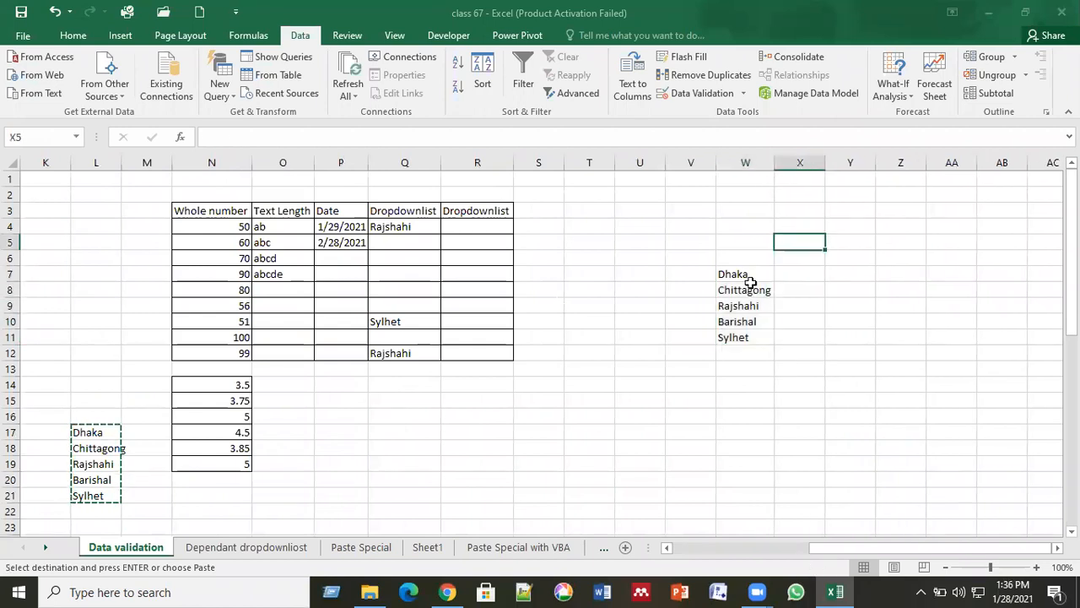
click(746, 275)
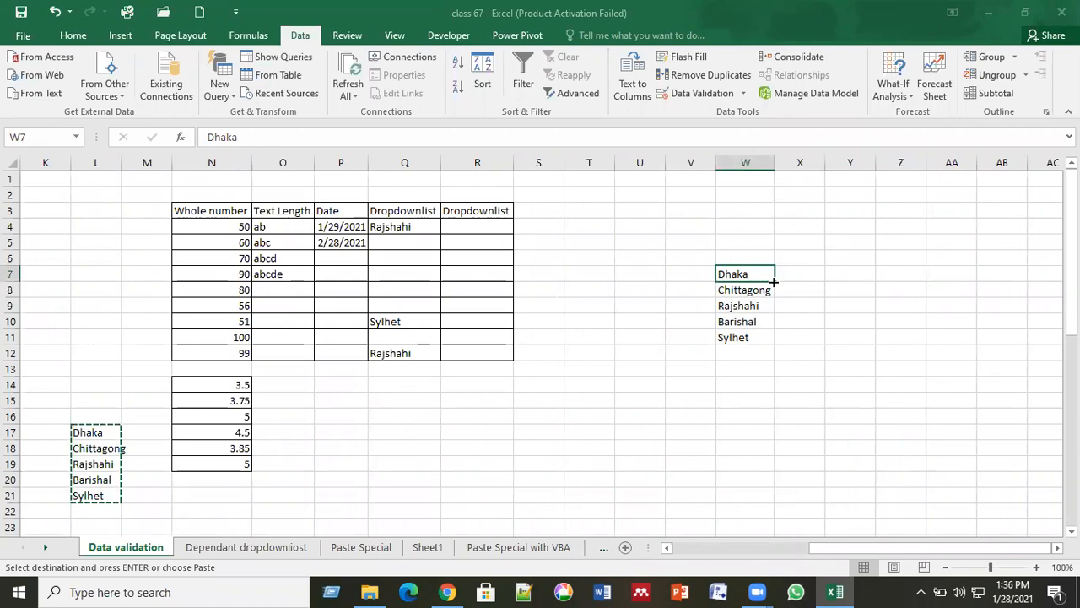
key(Escape)
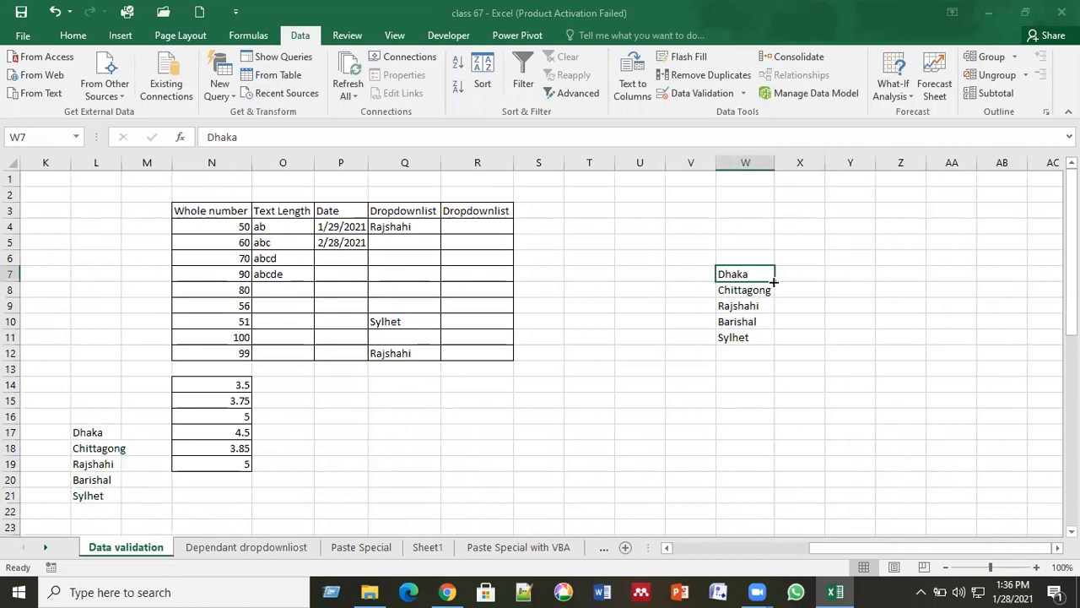
click(739, 385)
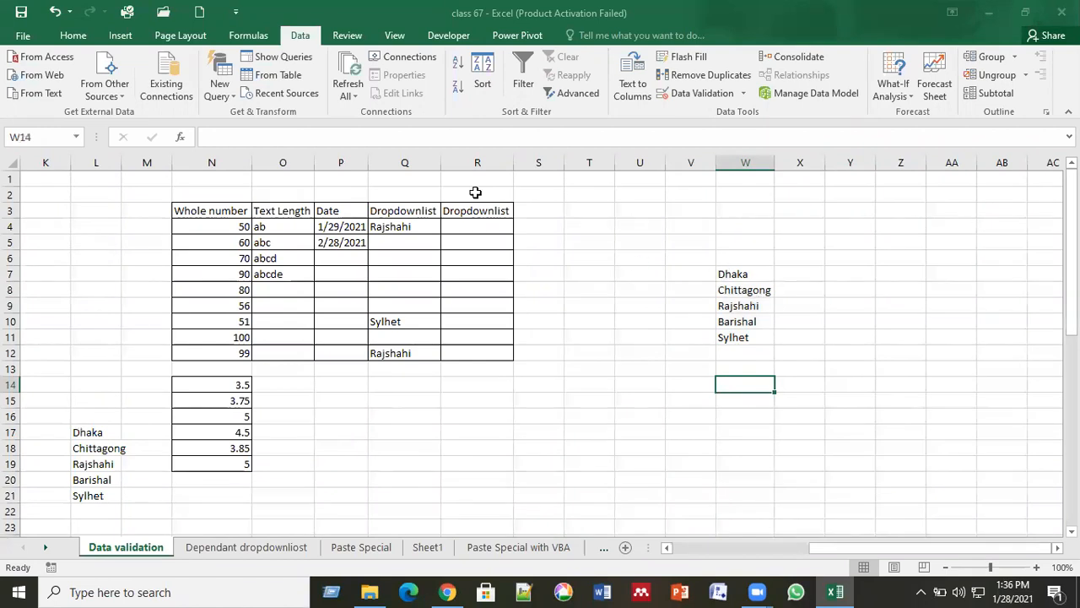
click(479, 223)
Give R4:R12 a List validation whose source is the range W7:W11.
drag(479, 223, 477, 351)
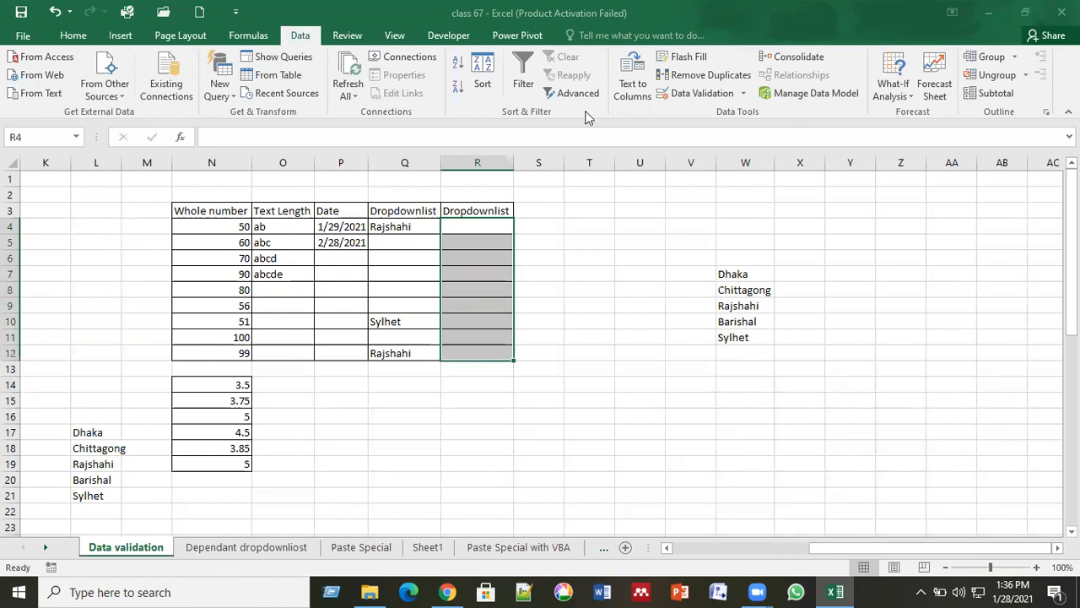
click(688, 94)
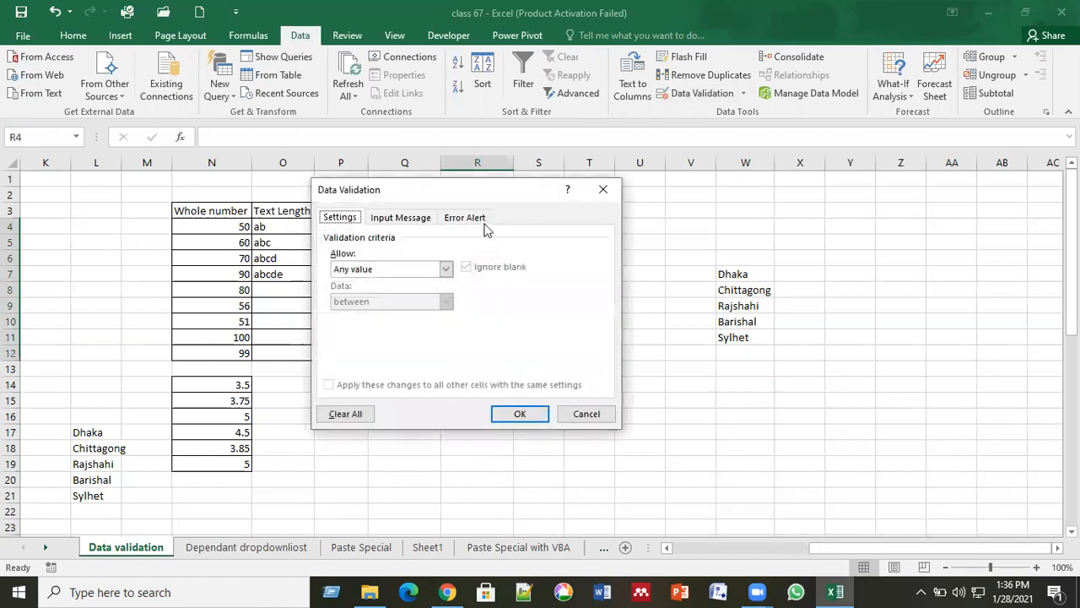
click(445, 268)
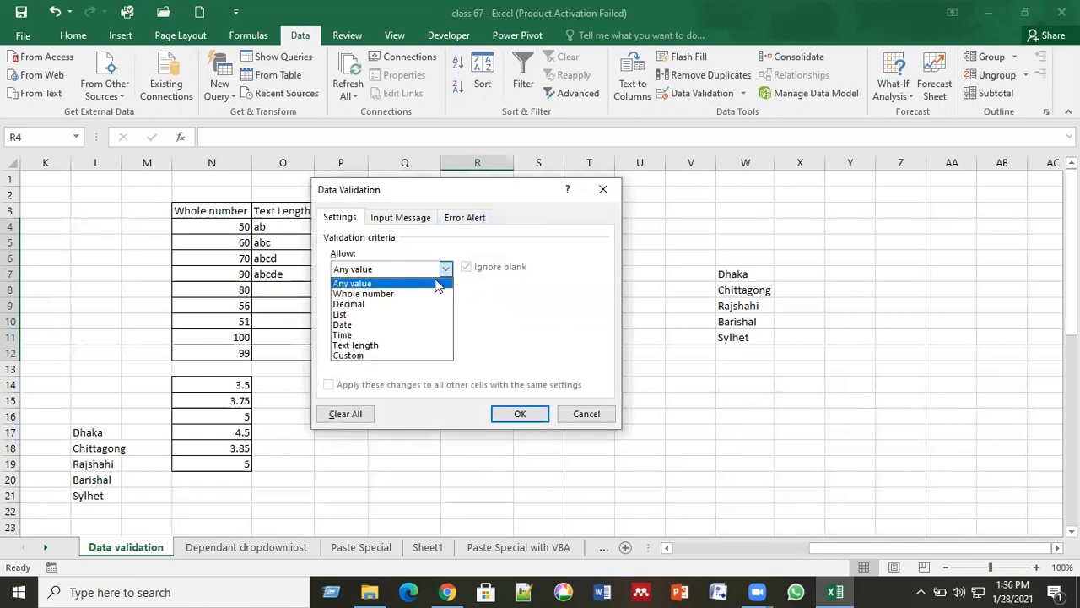
click(408, 311)
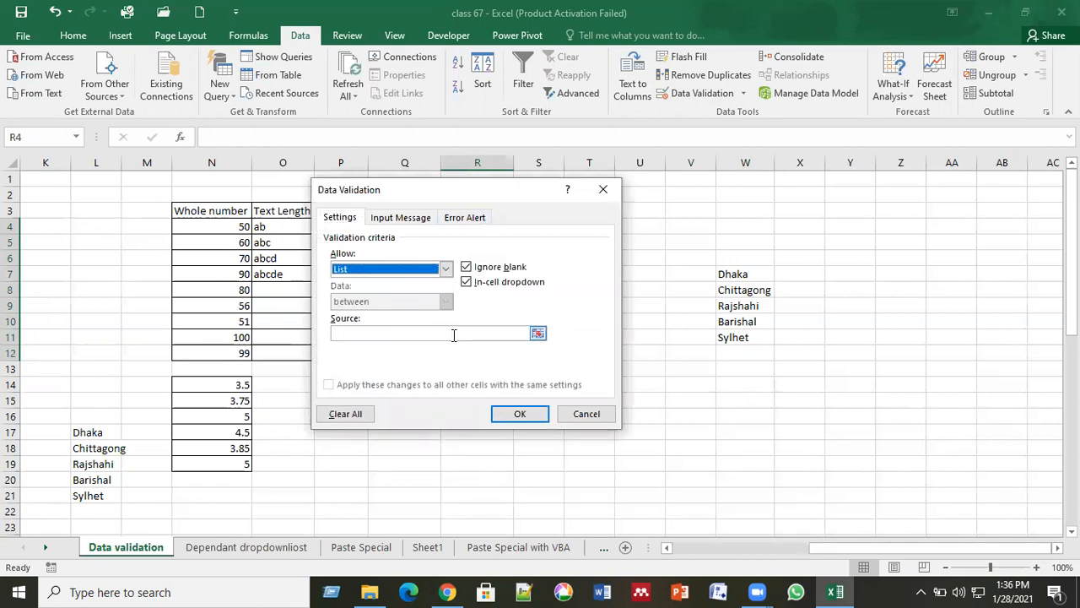
click(442, 334)
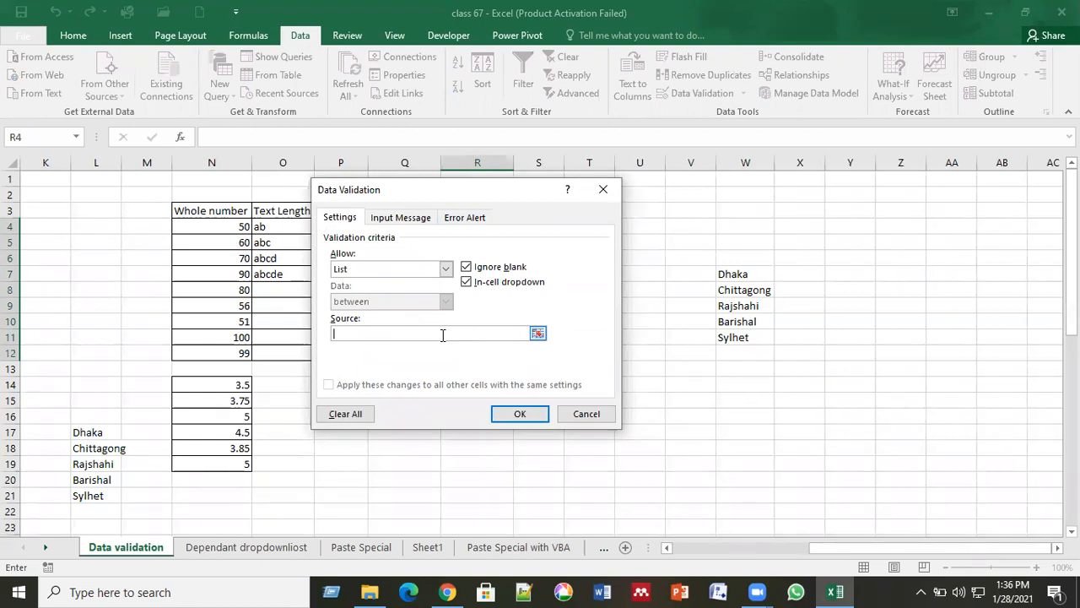
click(537, 334)
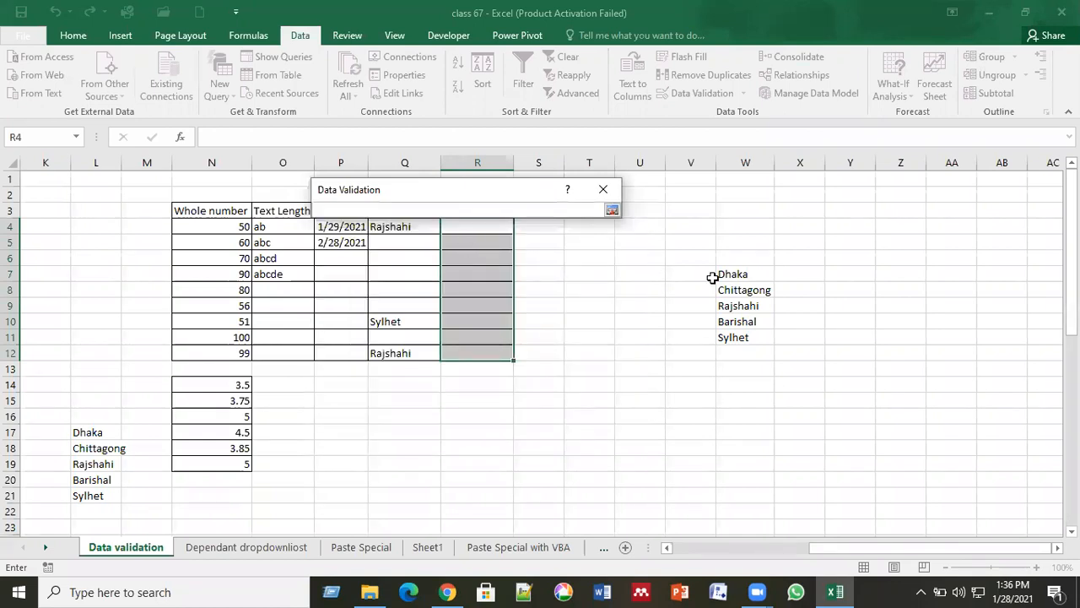
click(738, 276)
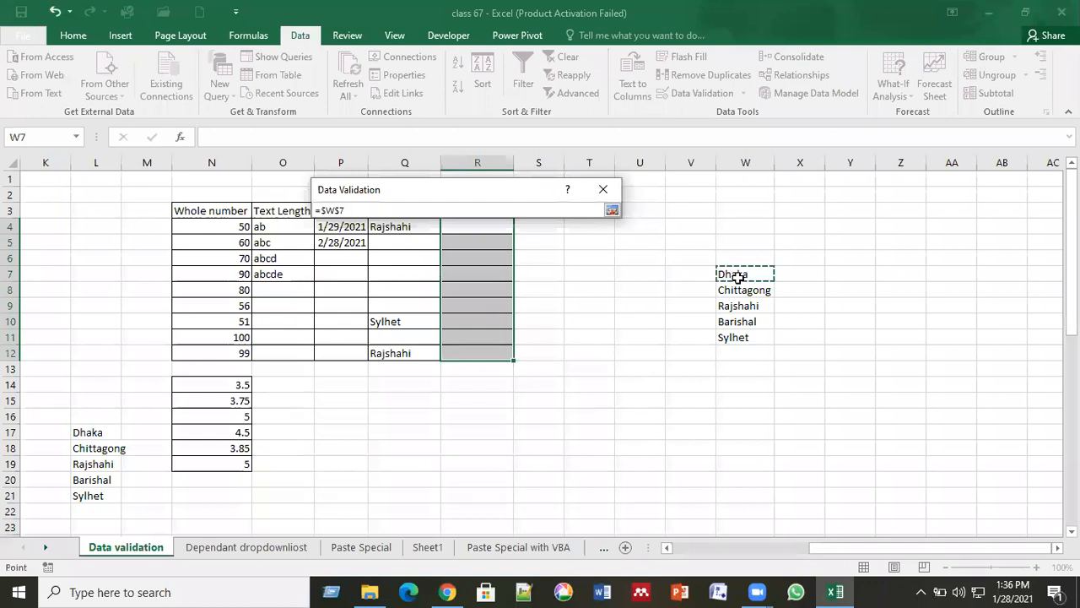
drag(739, 276, 756, 338)
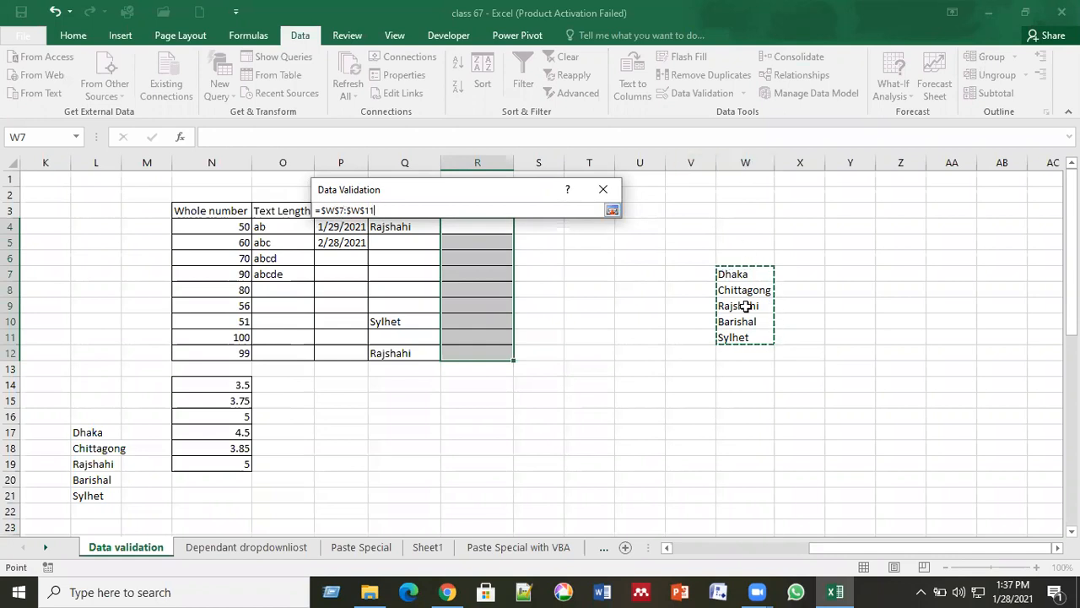
click(612, 213)
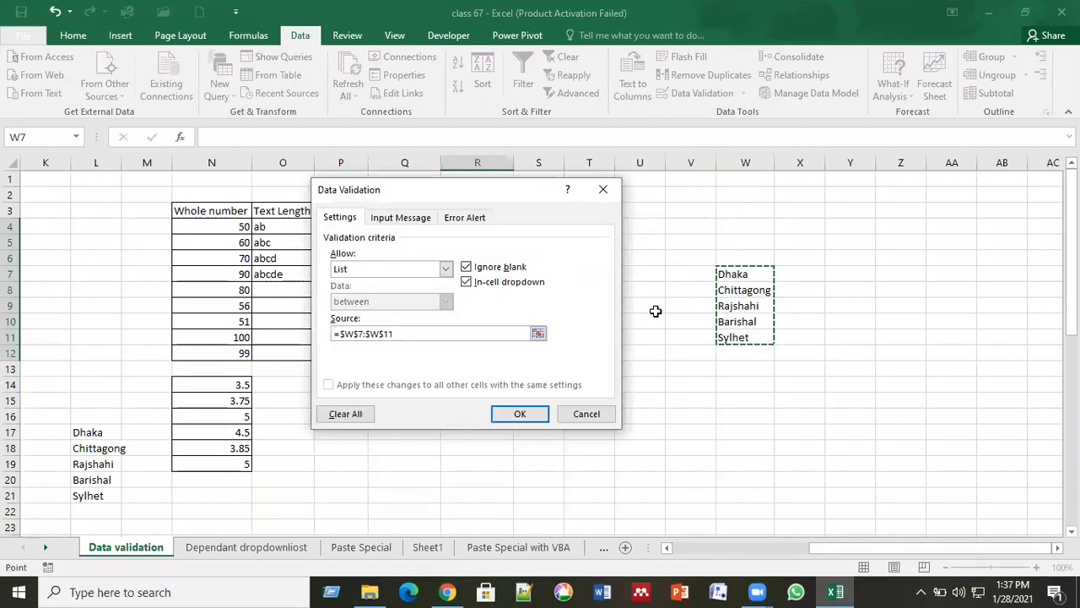
click(520, 415)
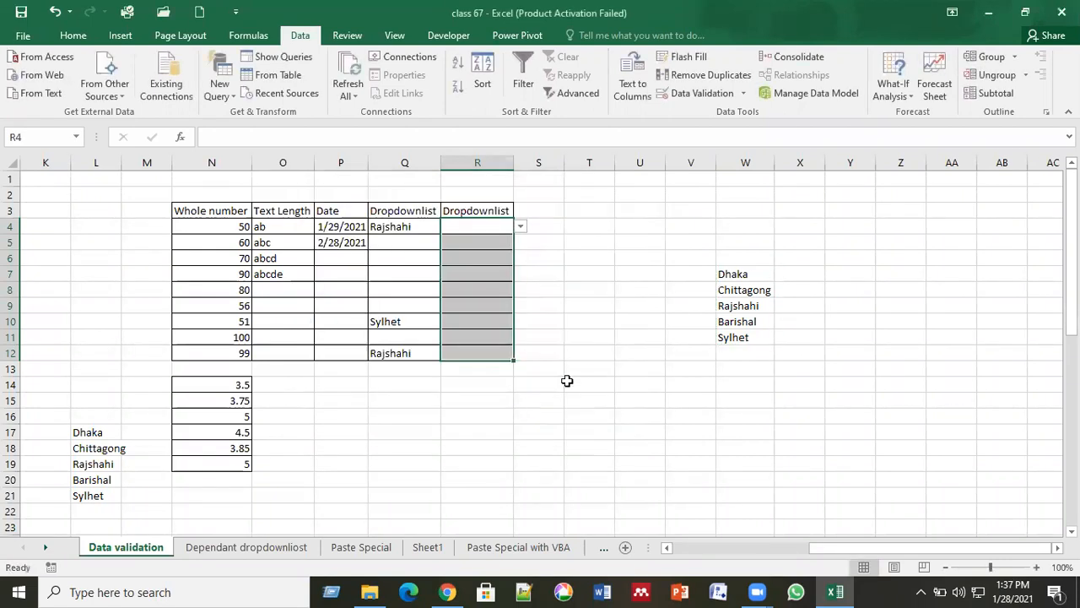
Pick Rajshahi from the city dropdown in both R4 and R12.
click(592, 372)
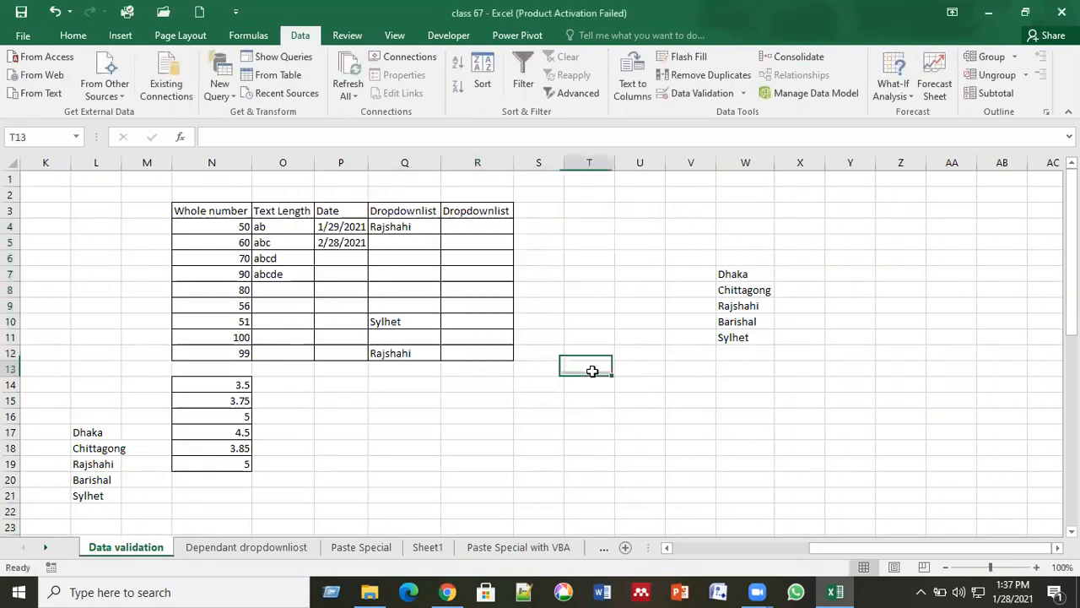
click(513, 228)
click(522, 230)
click(498, 261)
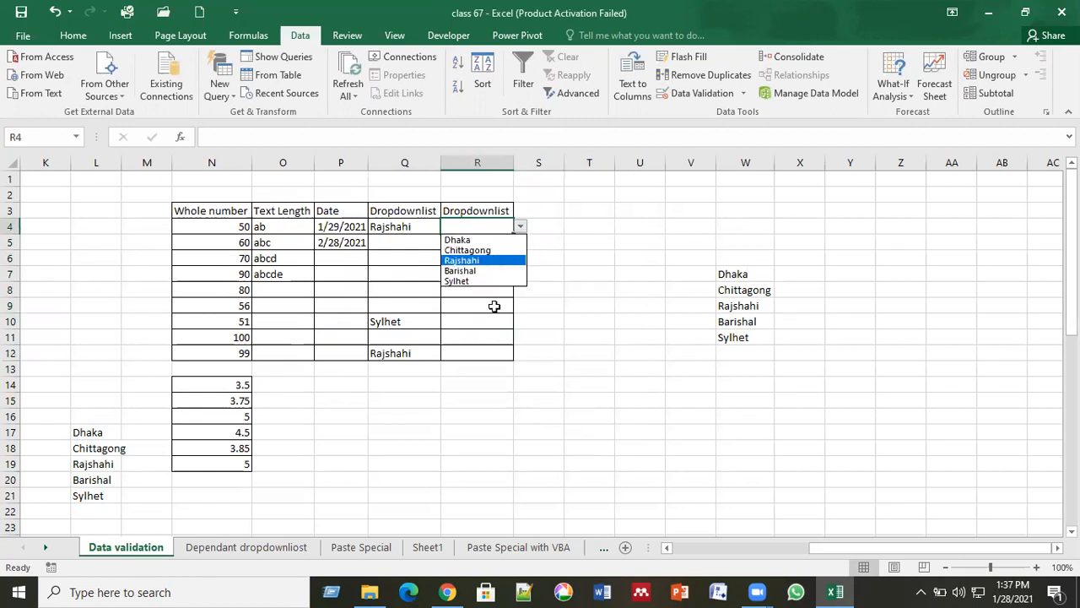
click(486, 352)
click(521, 352)
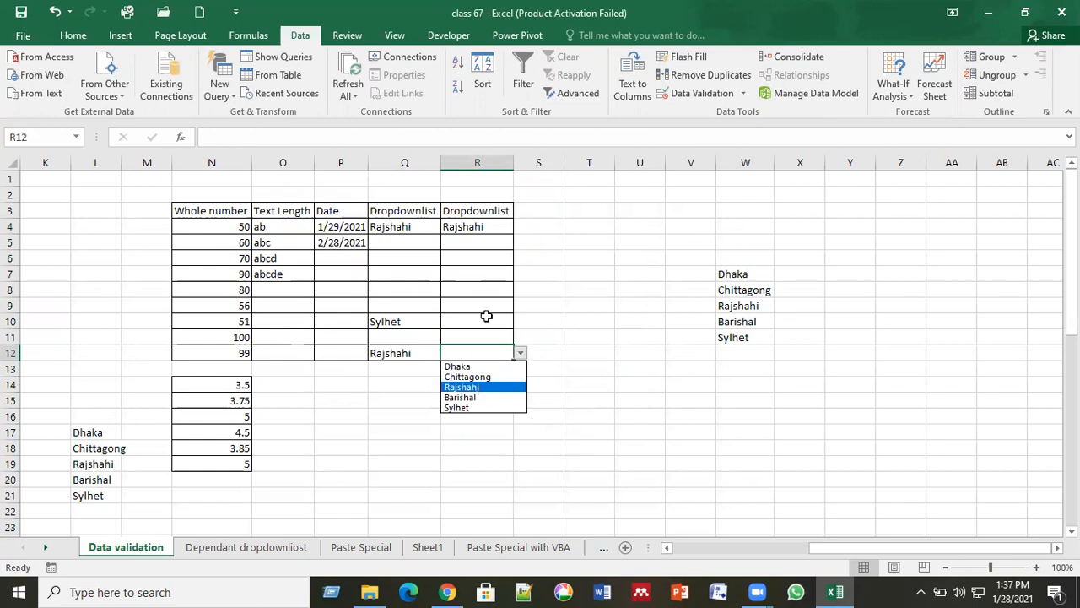
key(Return)
Choose Chittagong from R8's city dropdown.
click(494, 291)
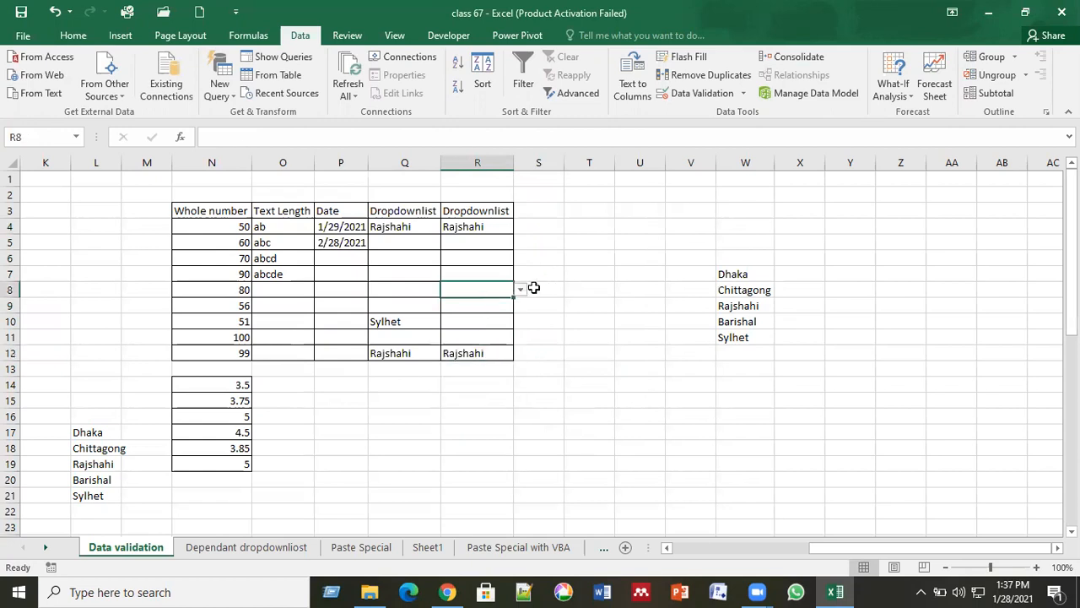
click(521, 290)
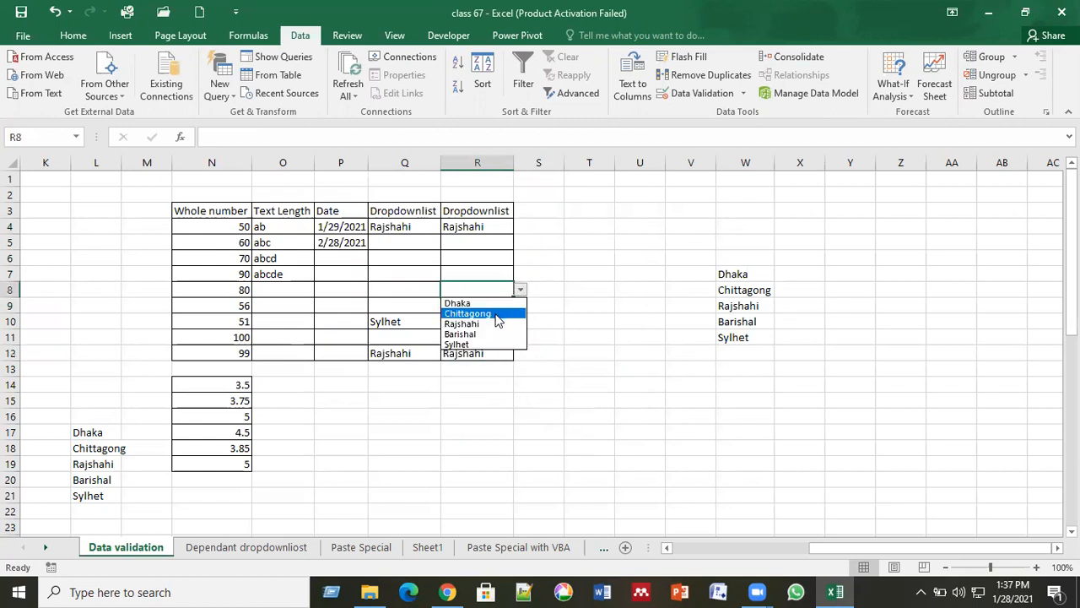
click(496, 313)
click(623, 287)
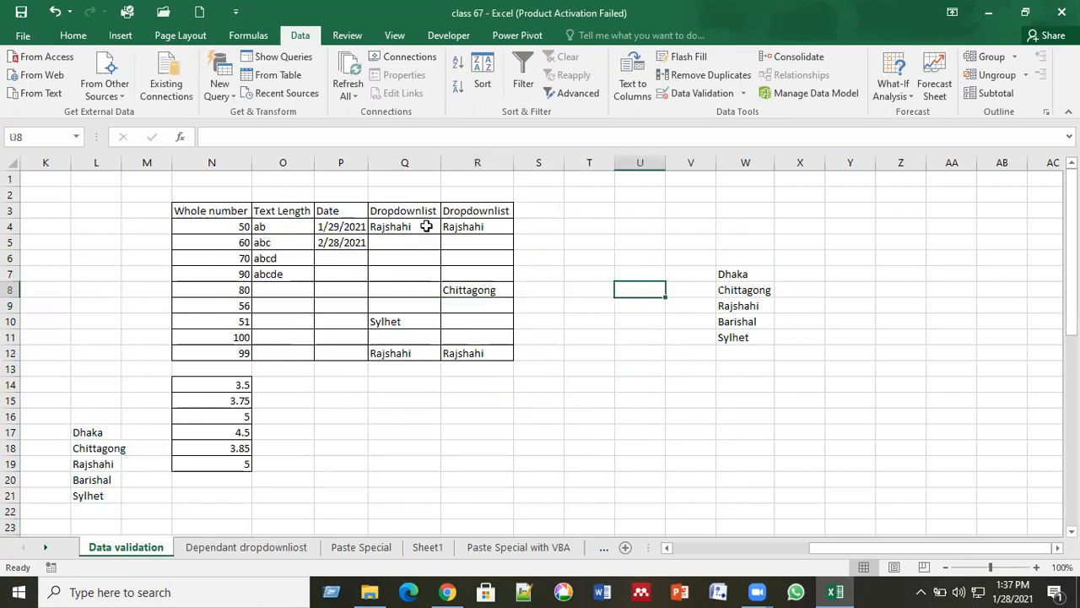